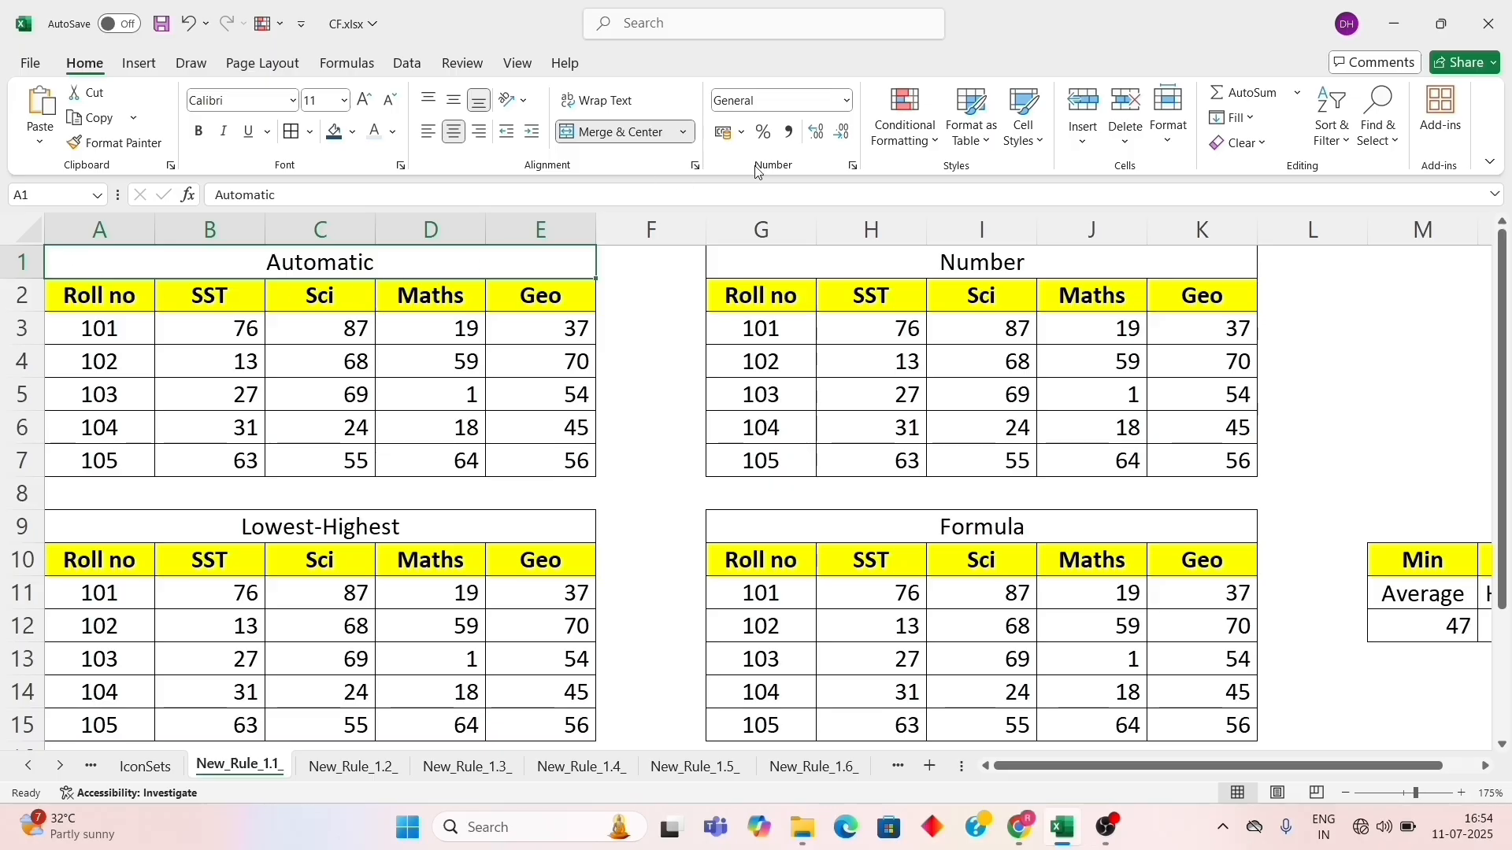
Step: Start a new conditional formatting rule for the marks B3:E7 in the Automatic table, using the 2-Color Scale style
click(922, 132)
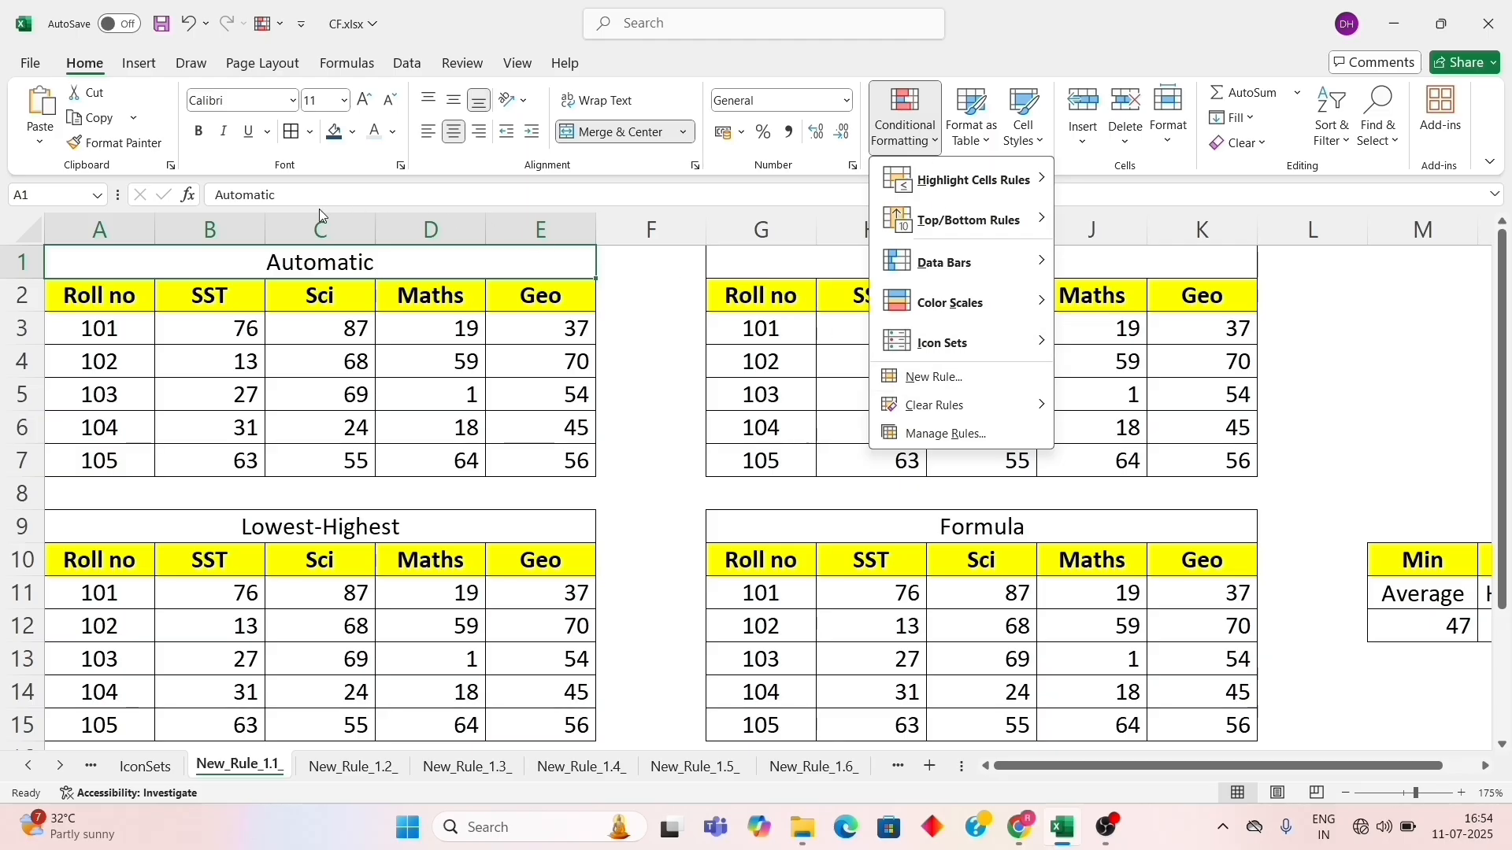
click(155, 264)
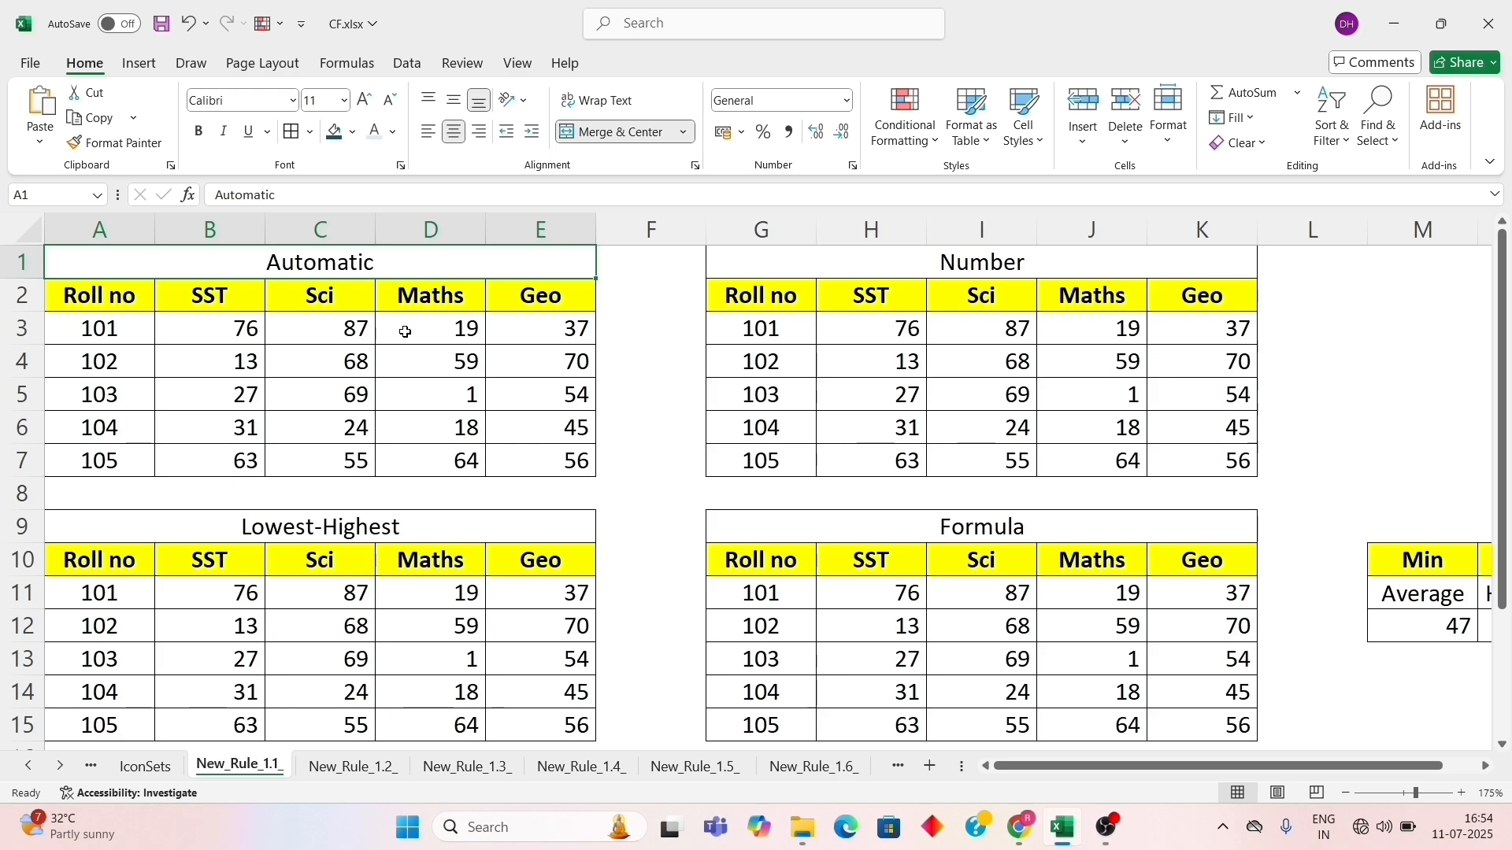
drag(224, 334, 544, 469)
click(906, 122)
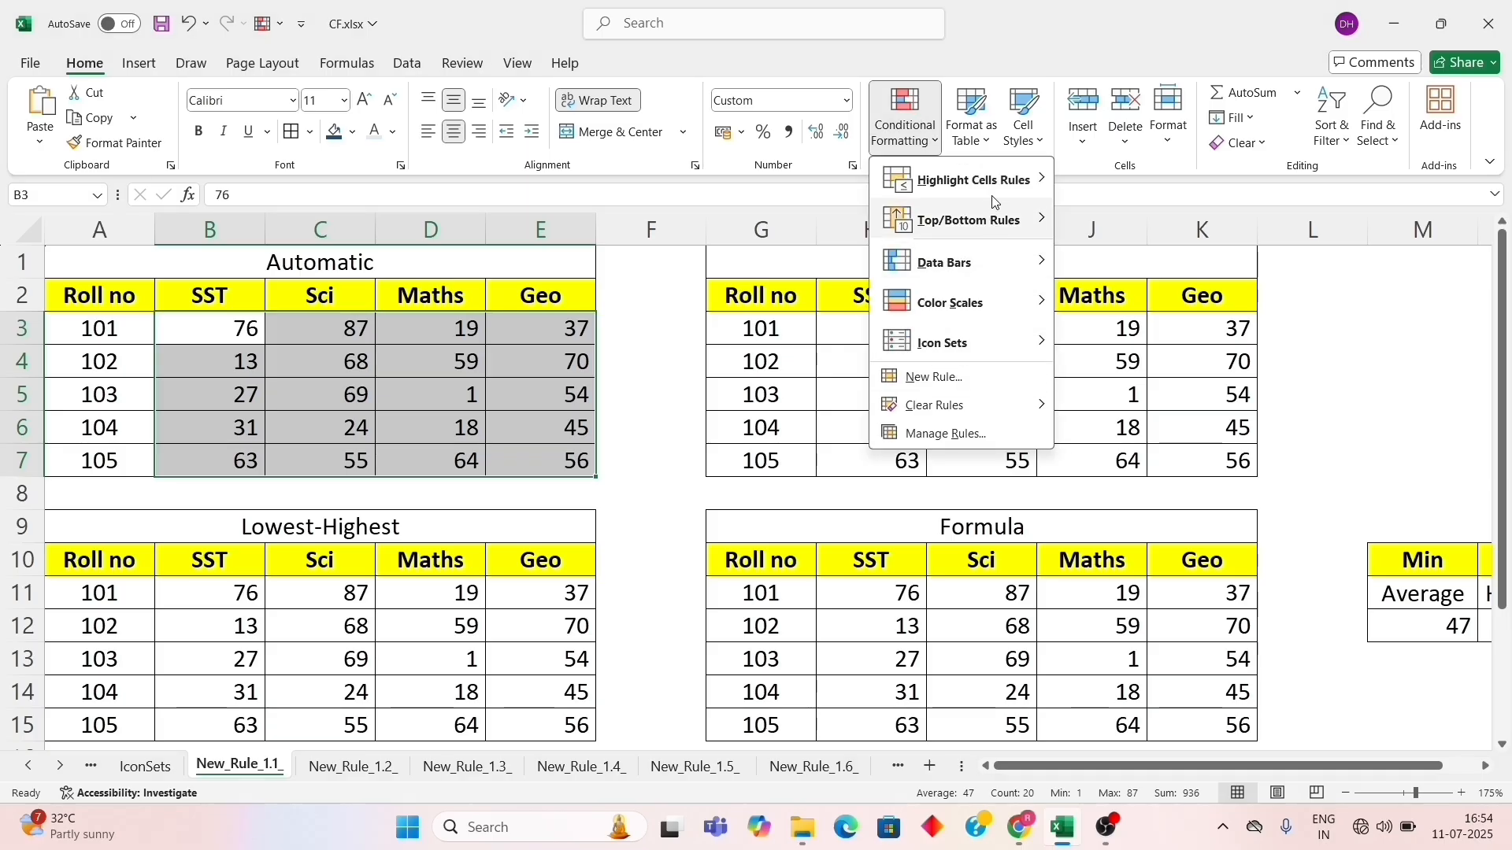
mouse_move(1004, 175)
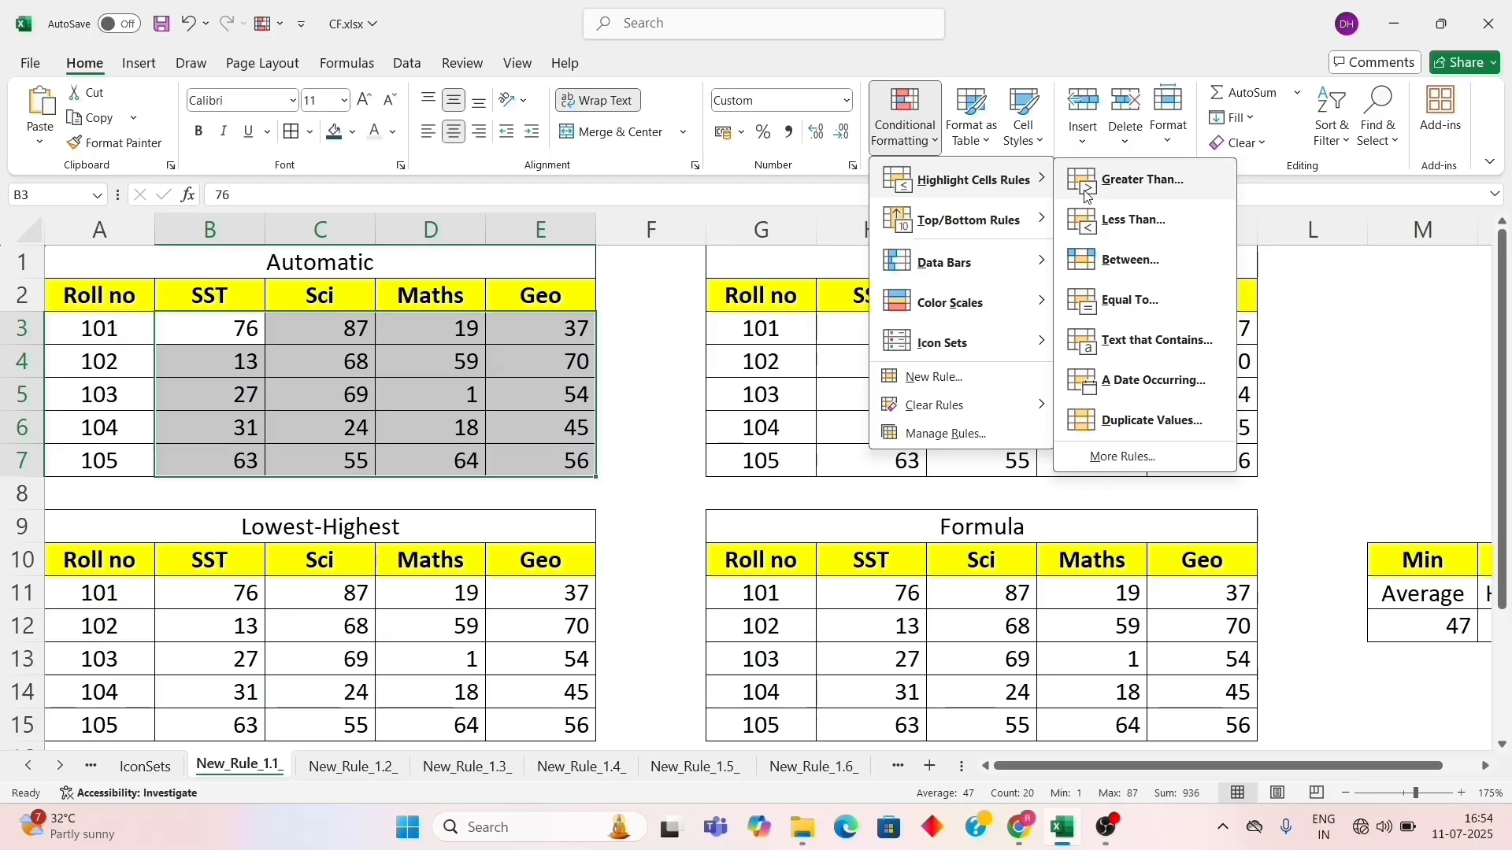
mouse_move(996, 220)
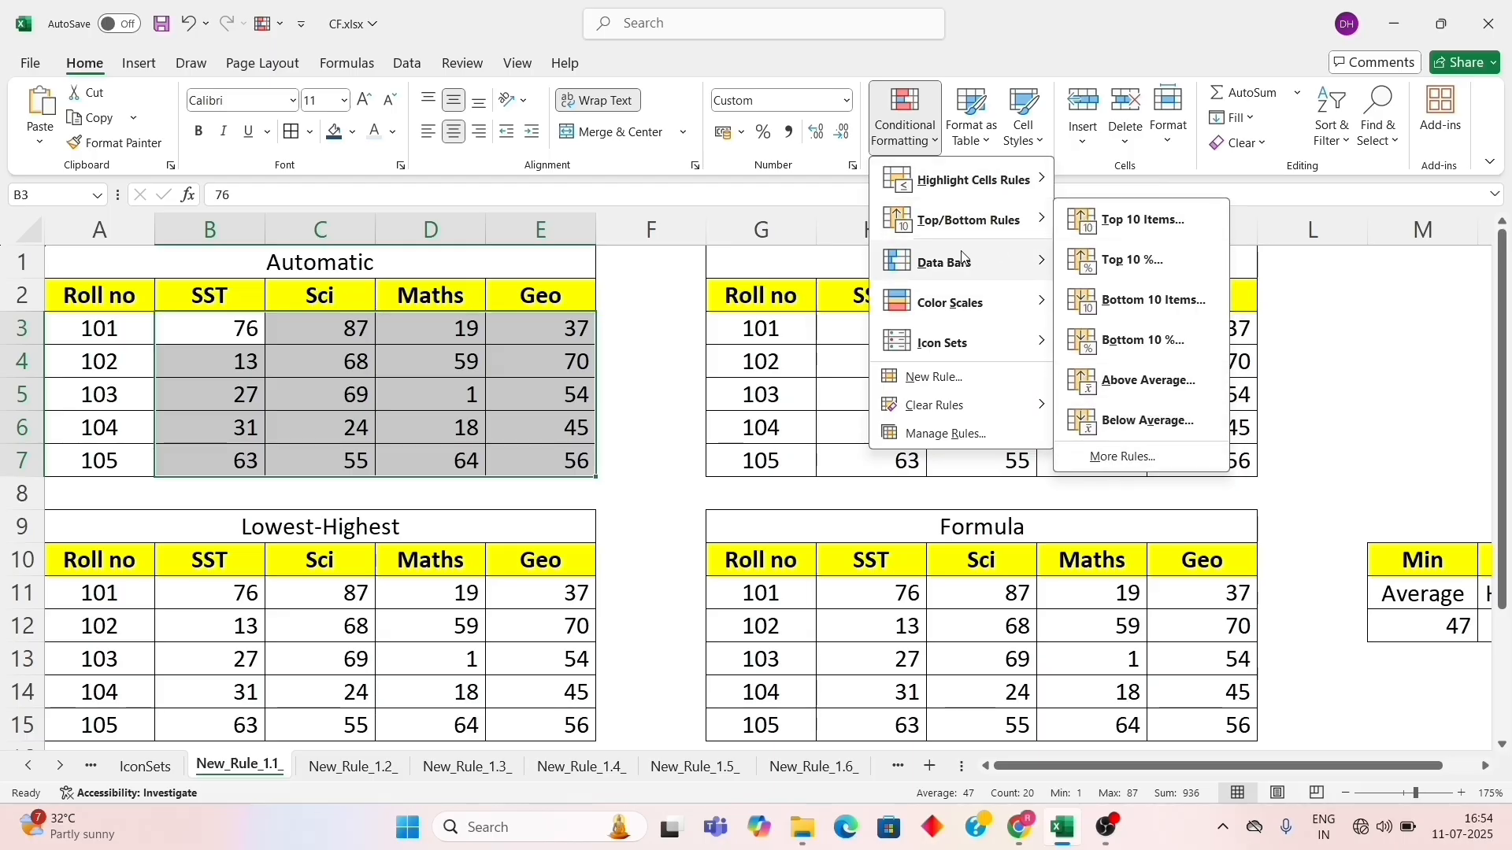
click(947, 384)
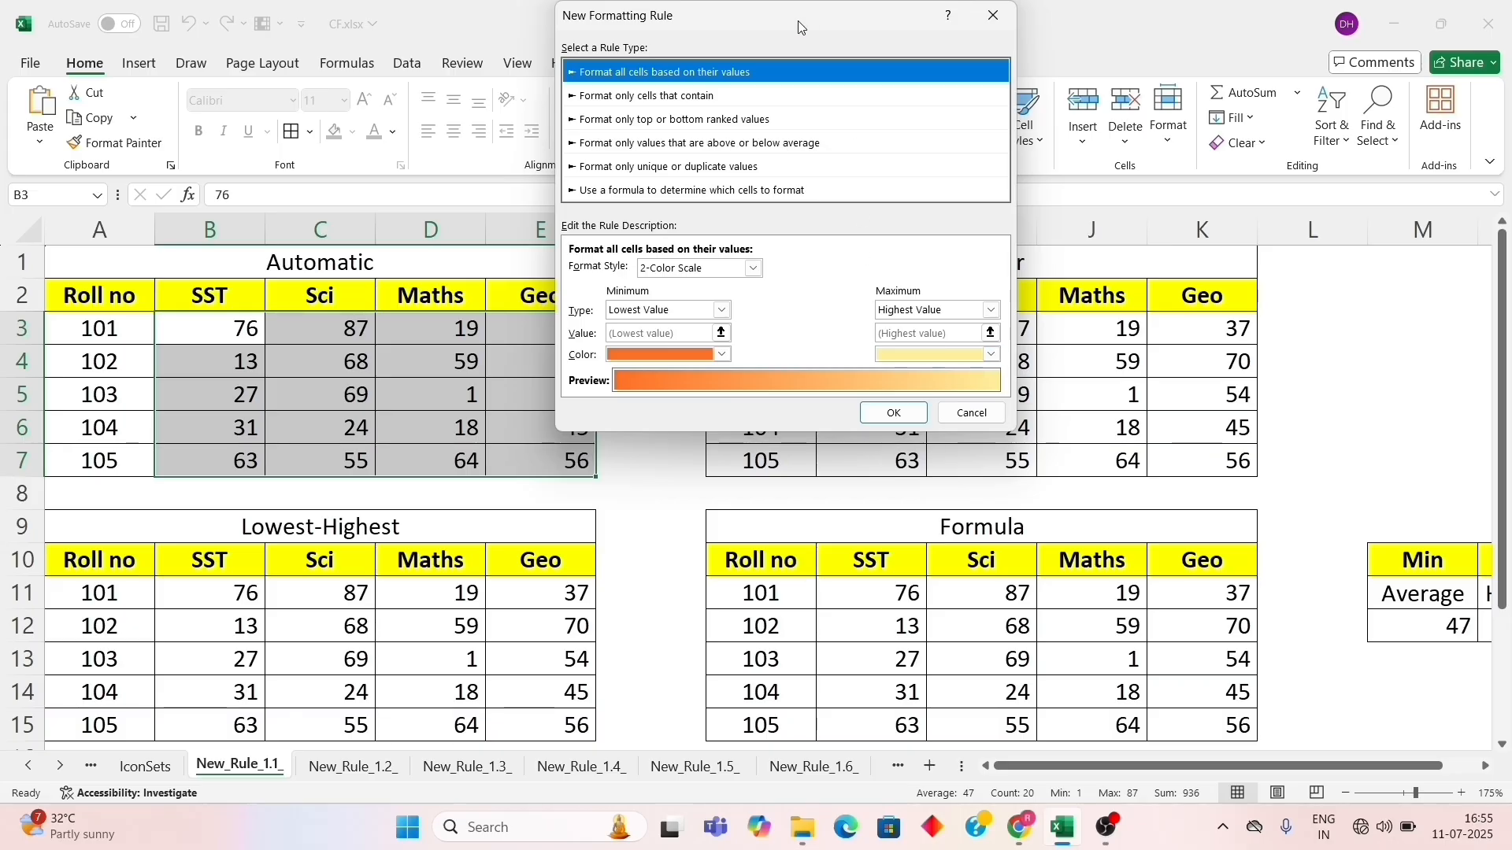
drag(796, 20, 907, 21)
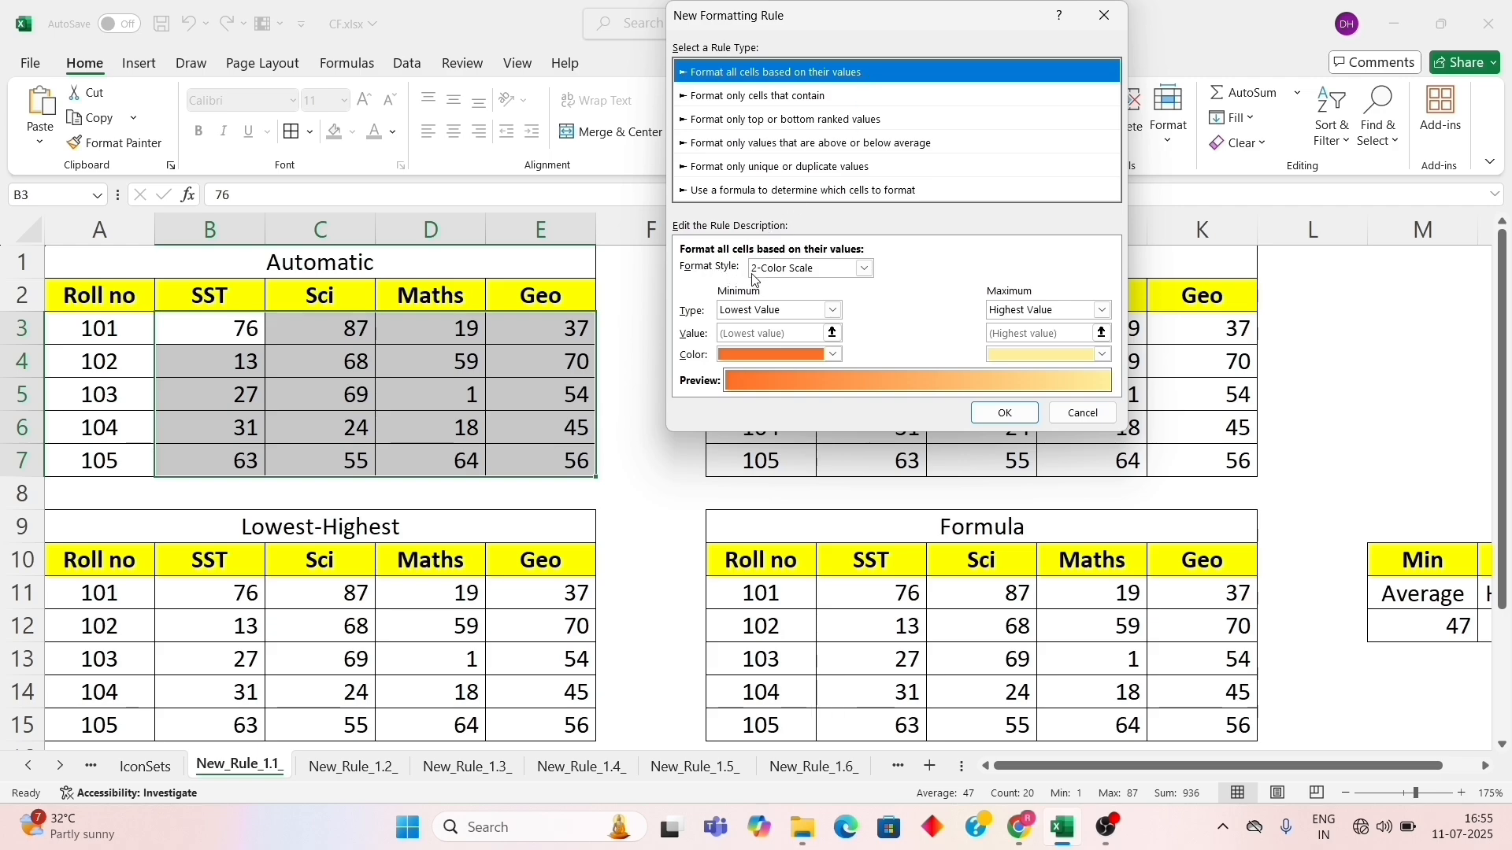
click(864, 269)
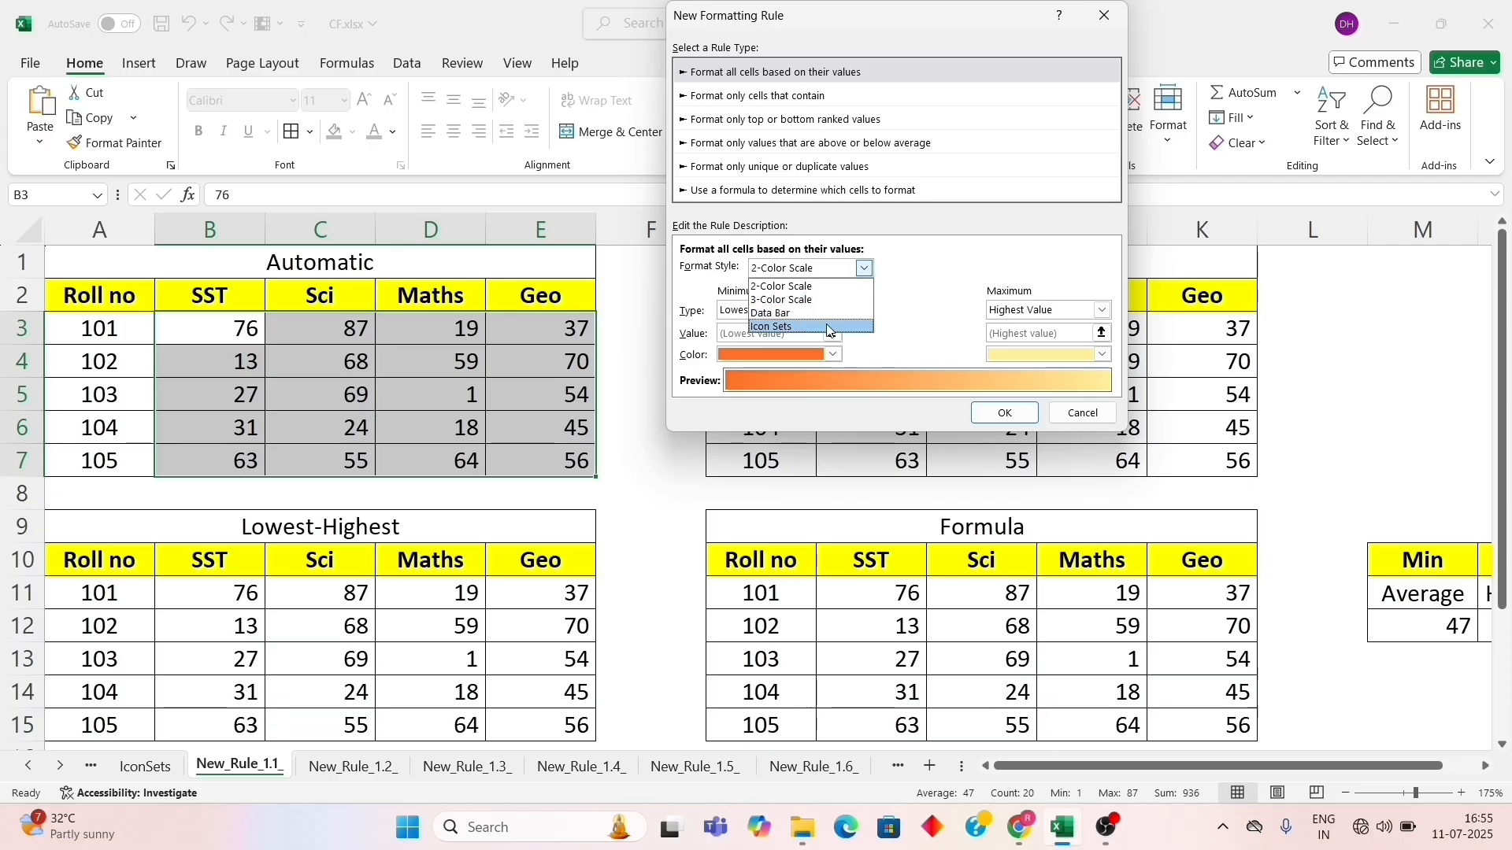
click(926, 264)
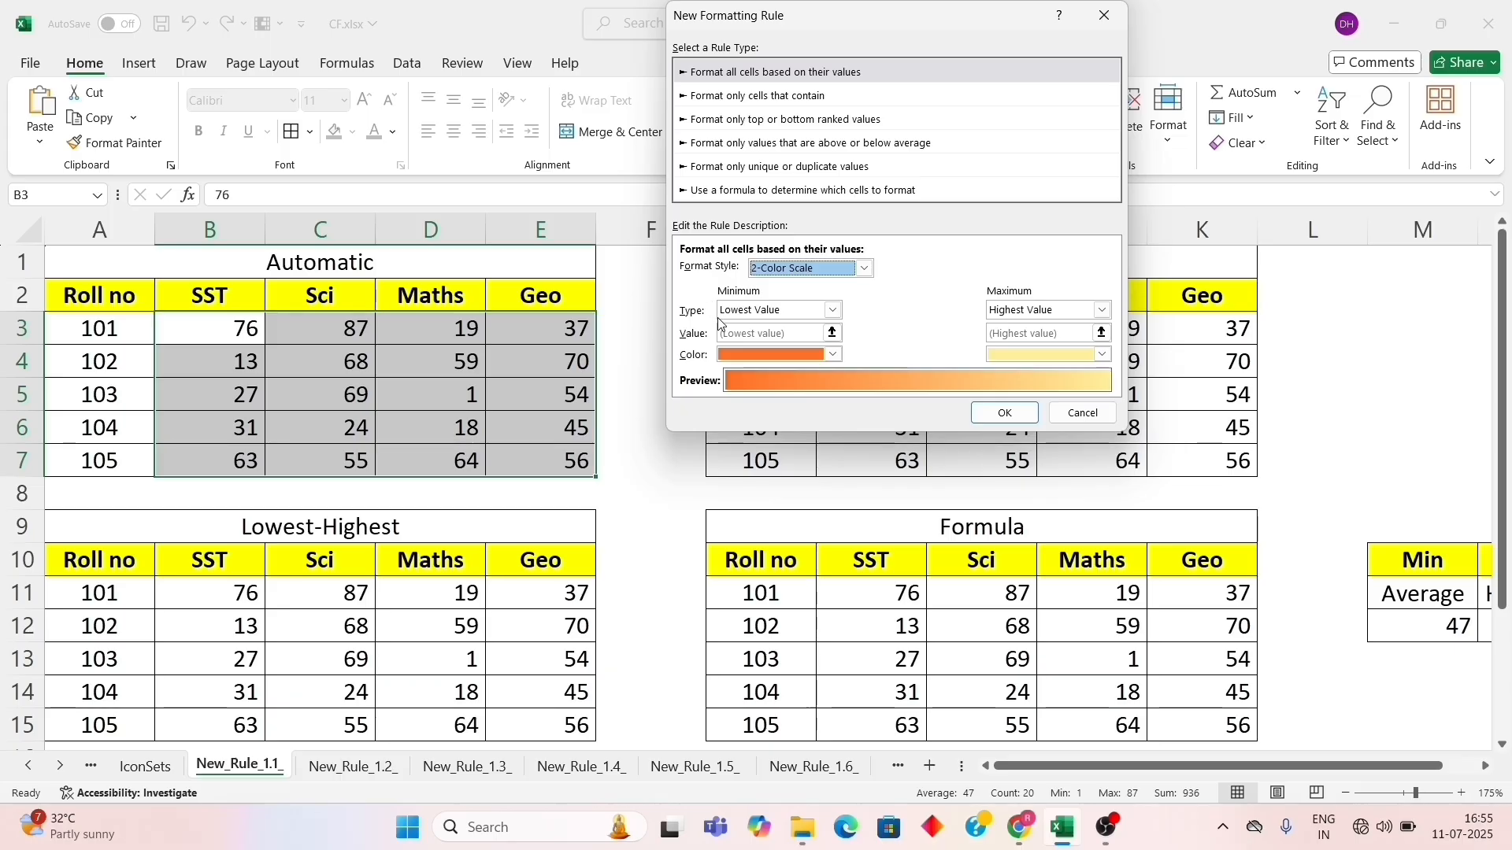
Step: Set the scale's minimum color to light green and its maximum color to turquoise, and apply the rule
click(832, 355)
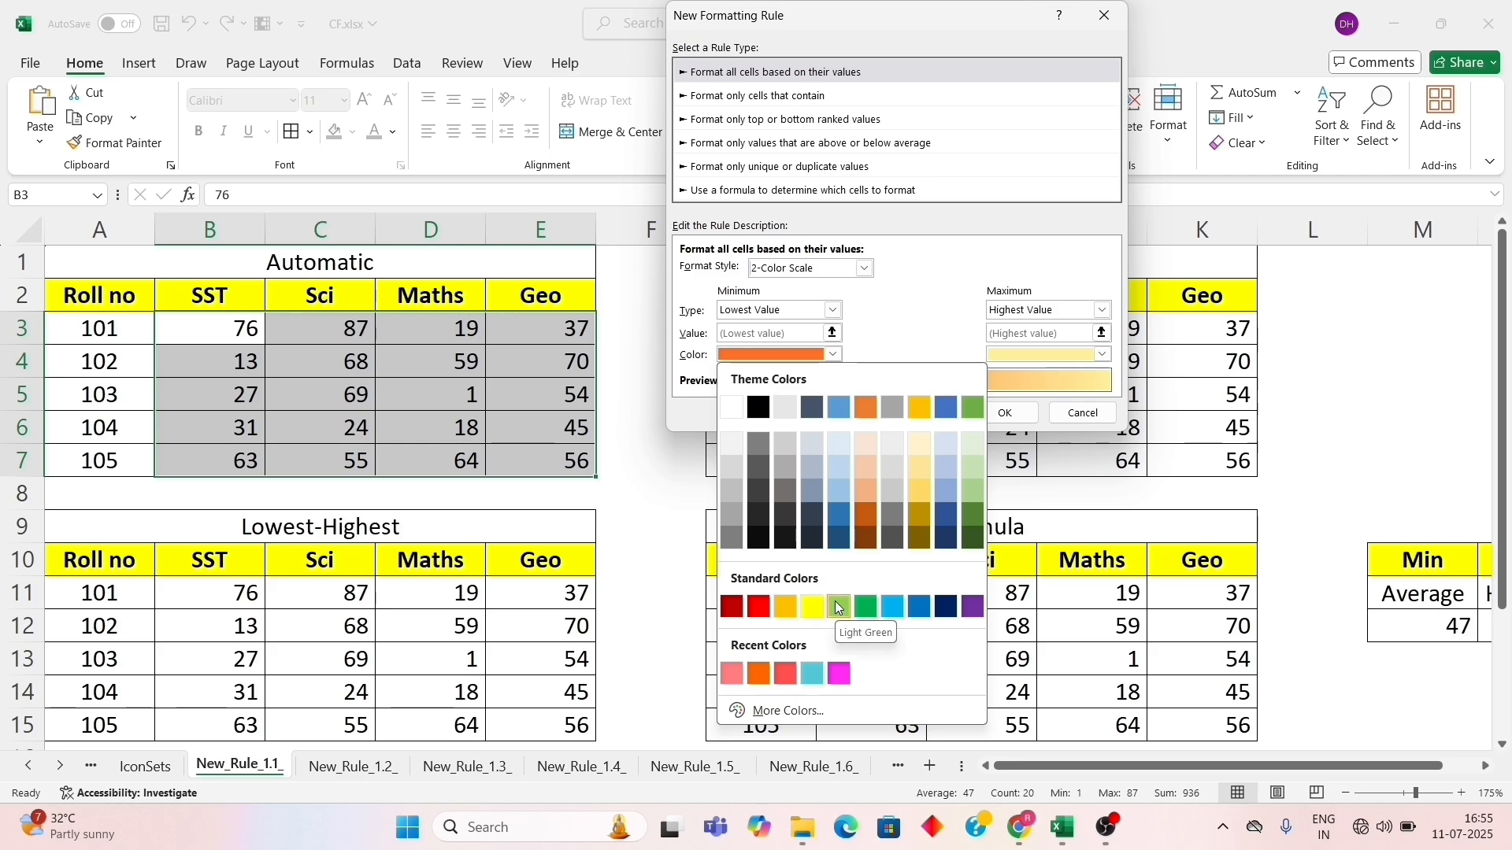
click(839, 608)
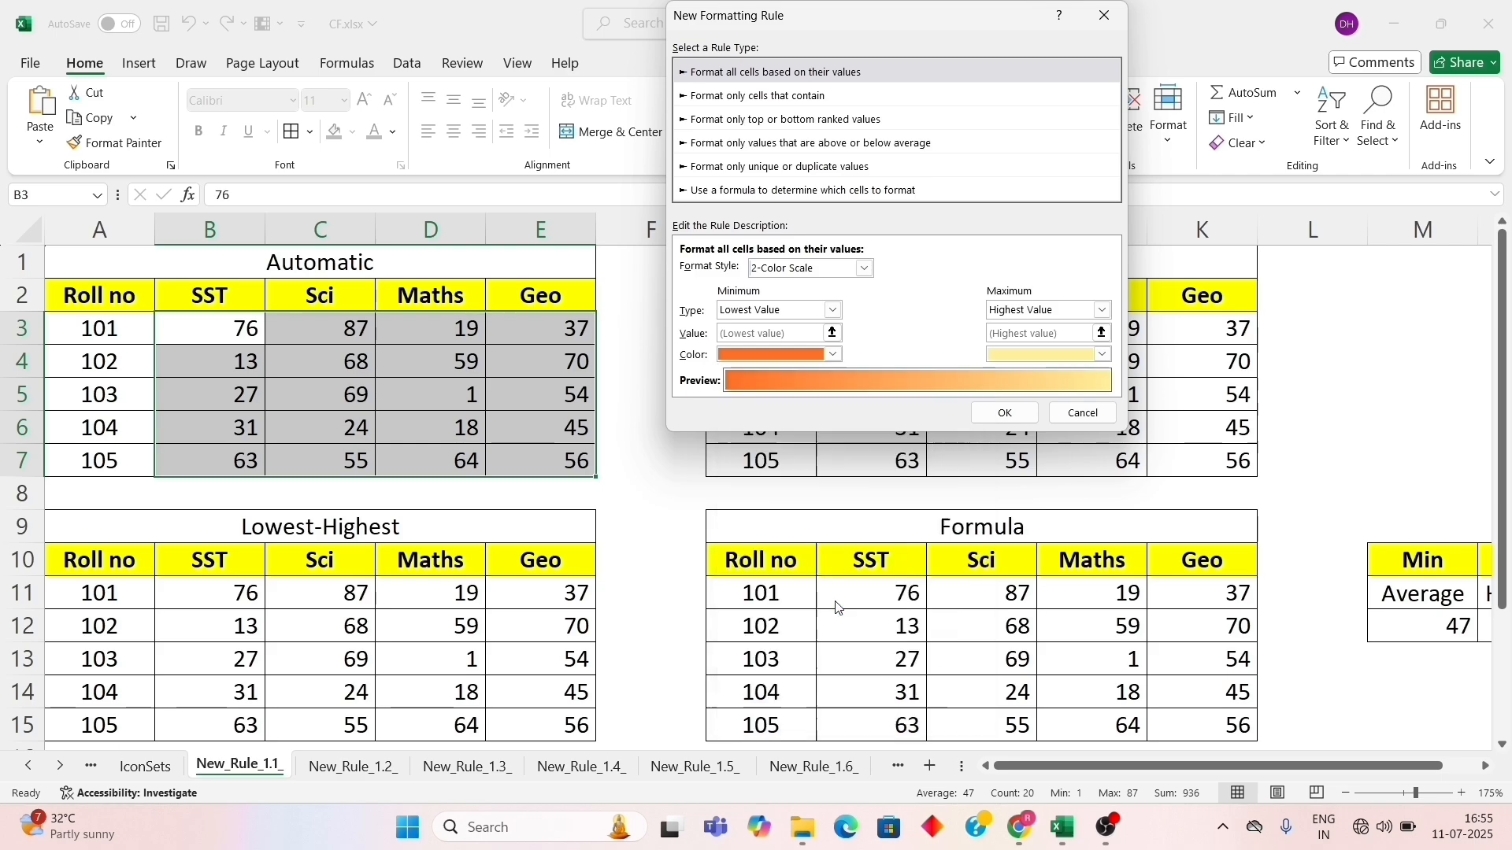
click(1065, 354)
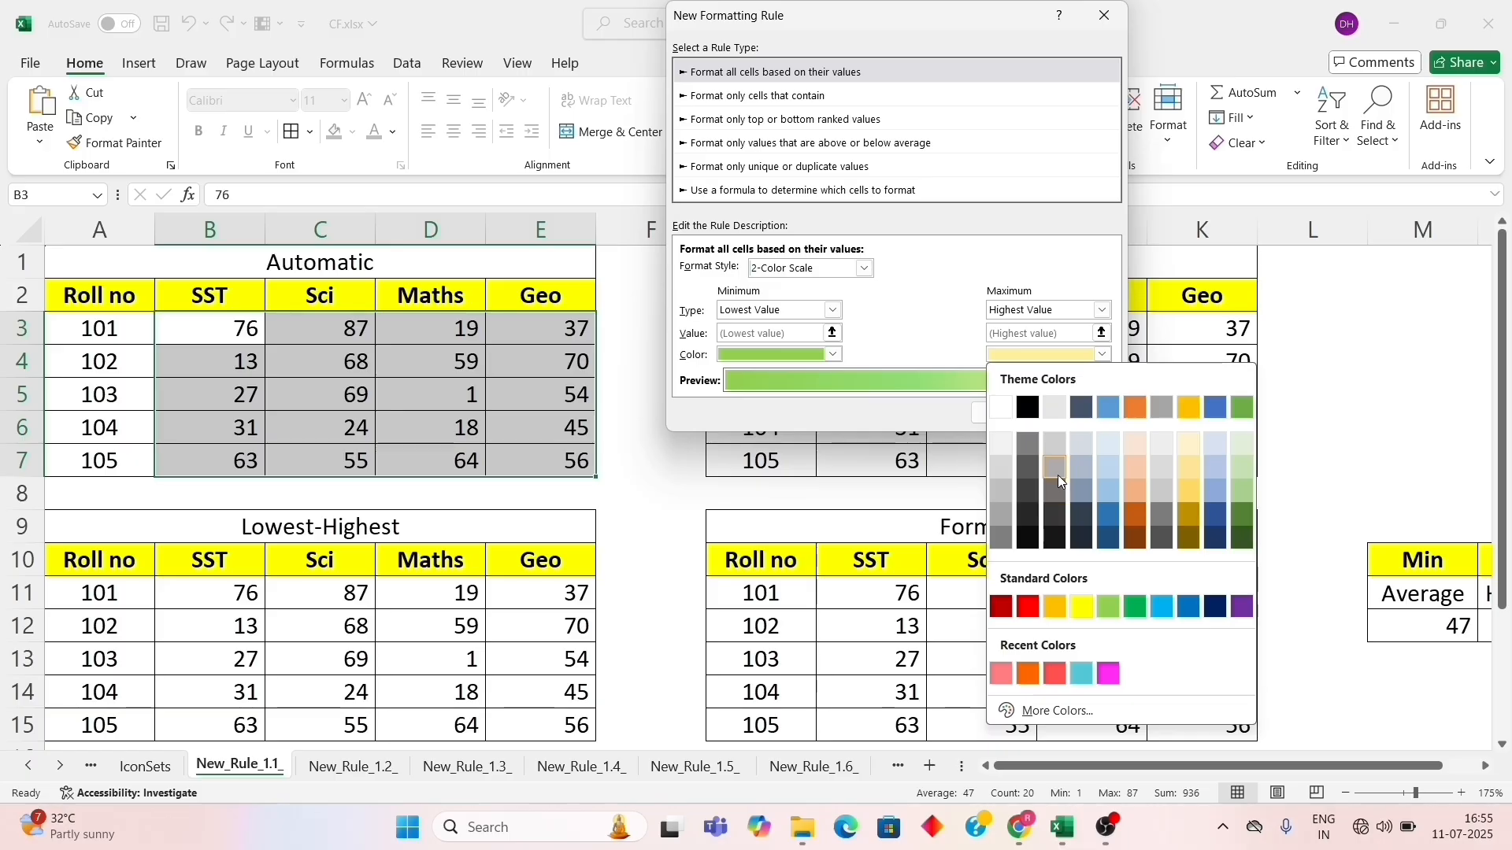
click(1083, 674)
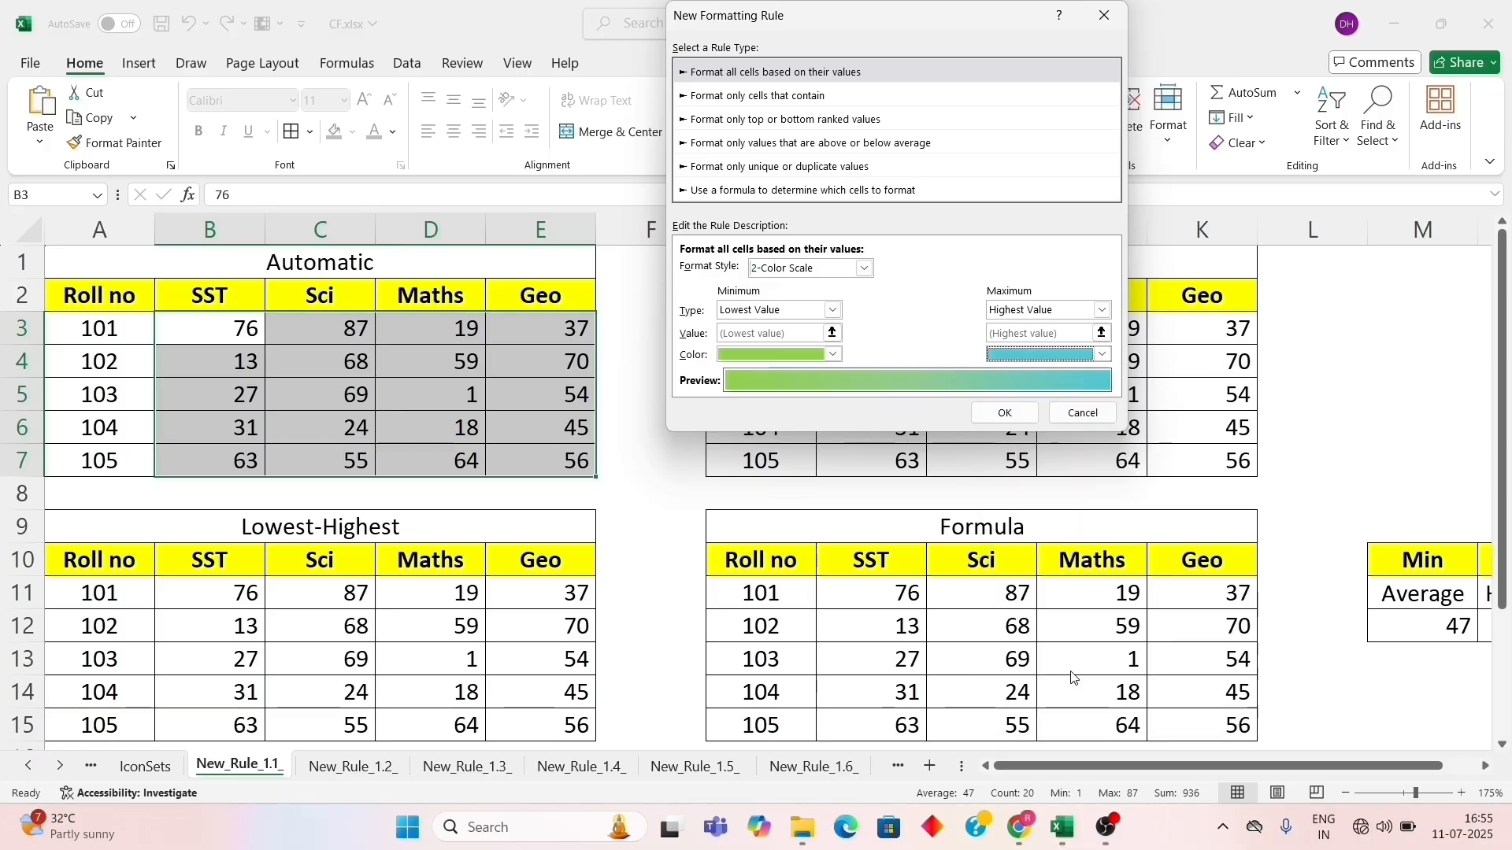
click(1004, 413)
click(643, 421)
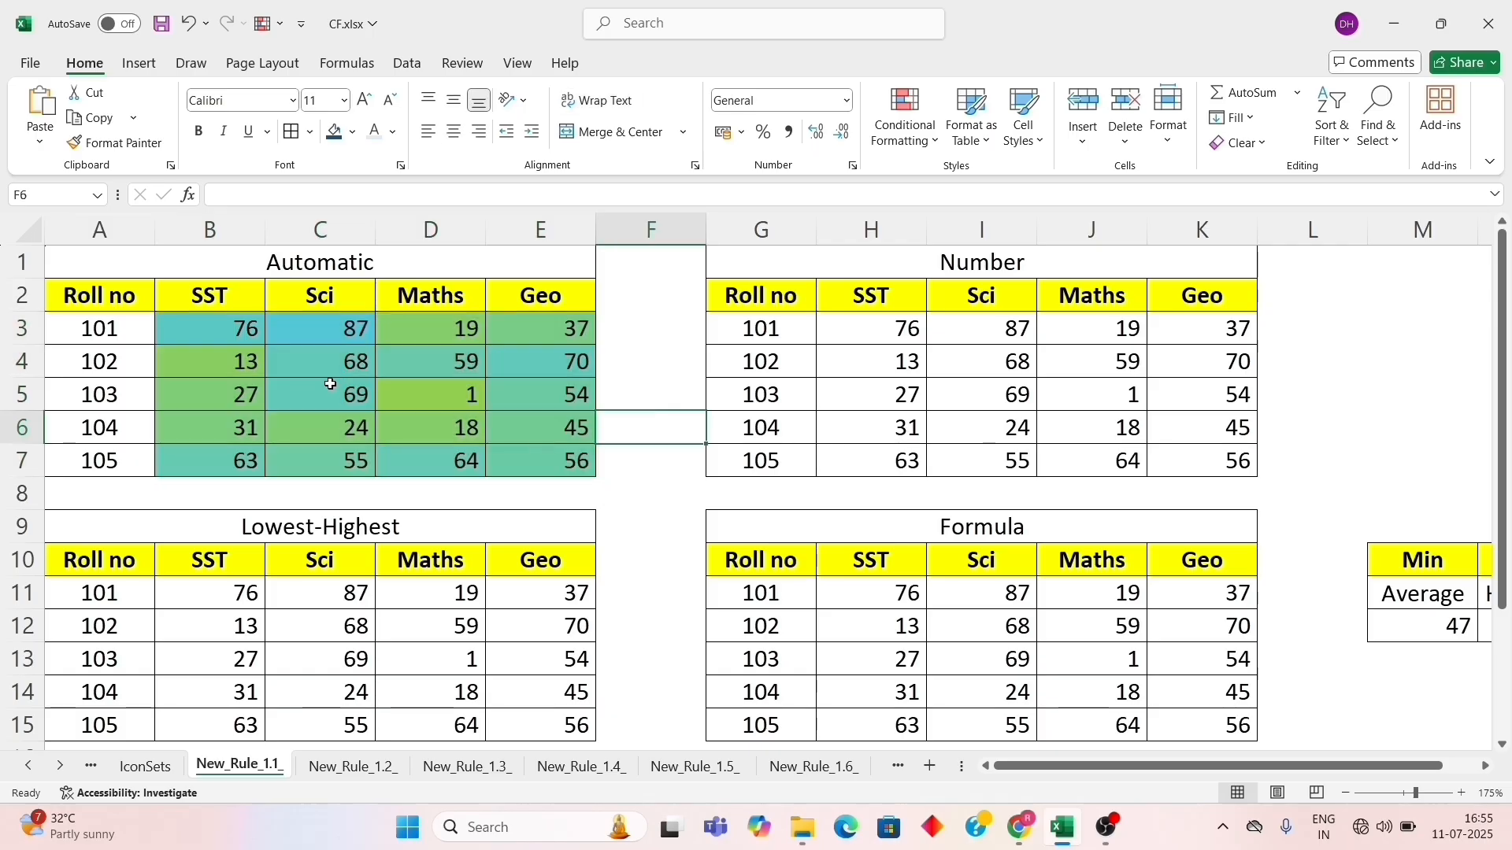
Step: Clear the color scale rule from the marks B3:E7 in the Automatic table
drag(246, 327, 523, 458)
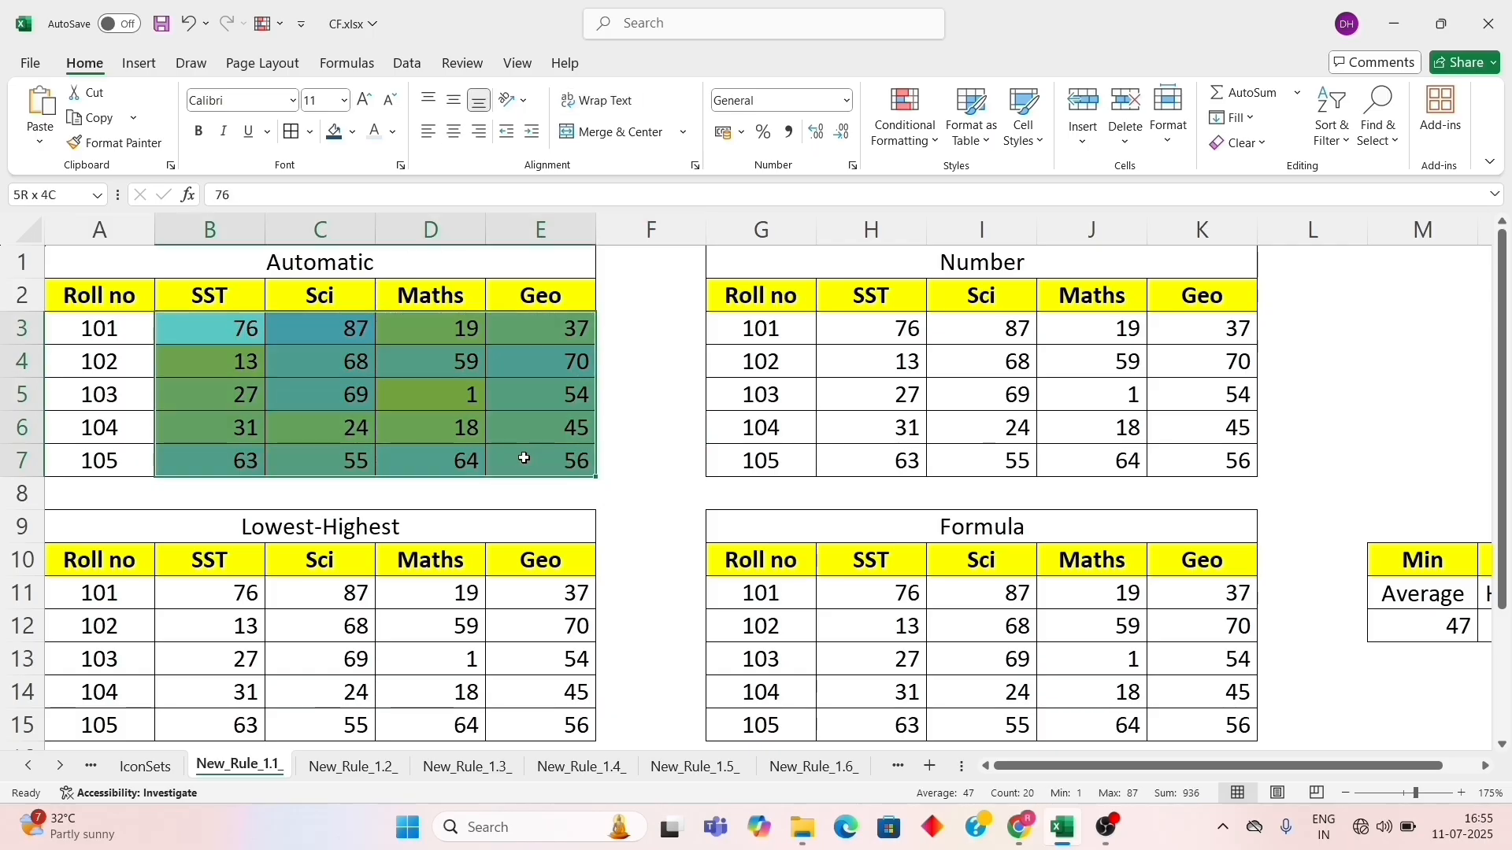
click(905, 118)
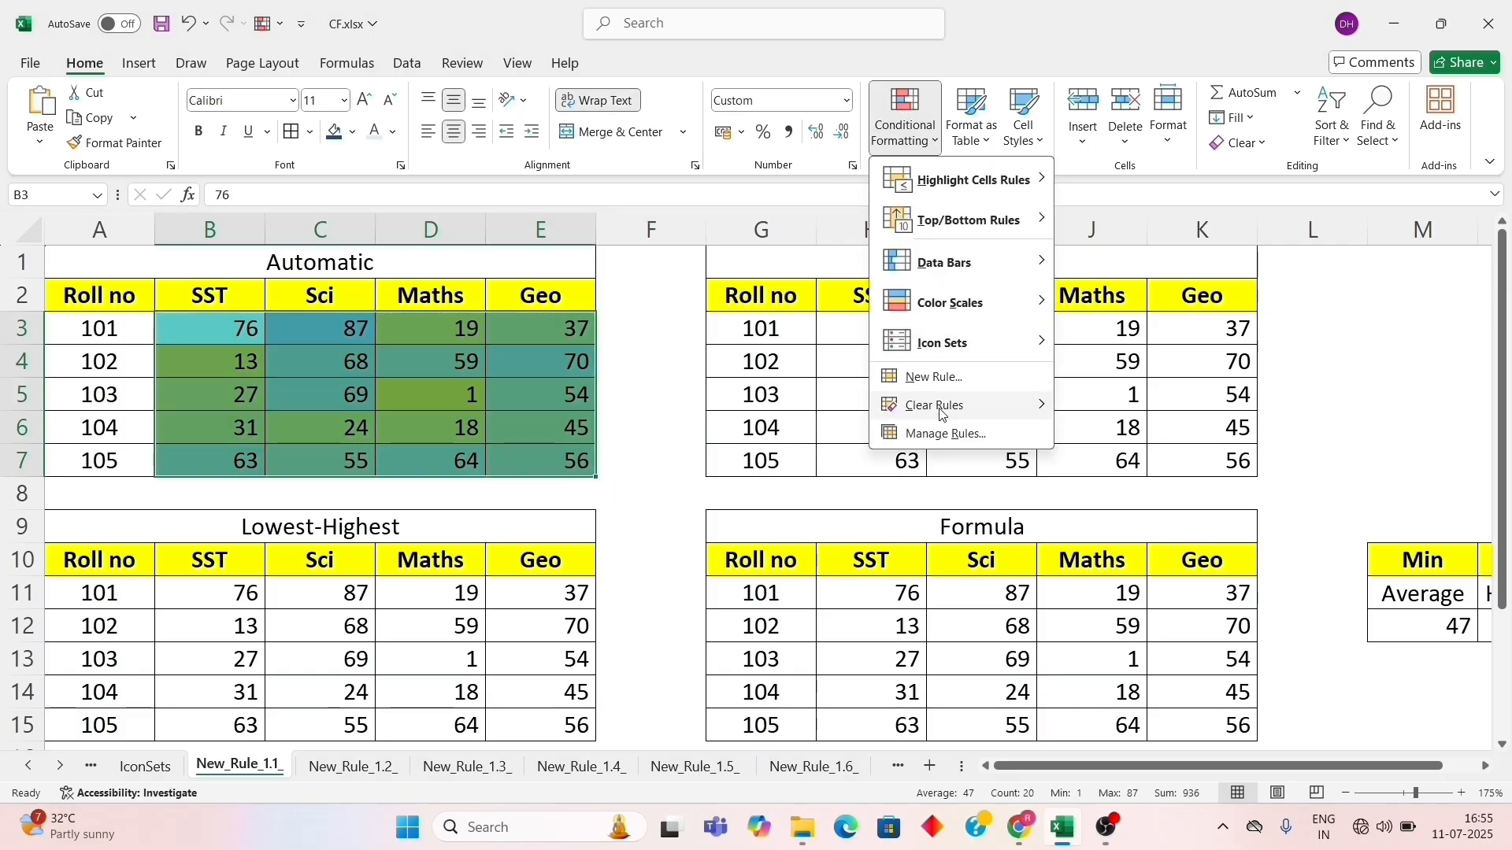
mouse_move(943, 414)
click(1145, 407)
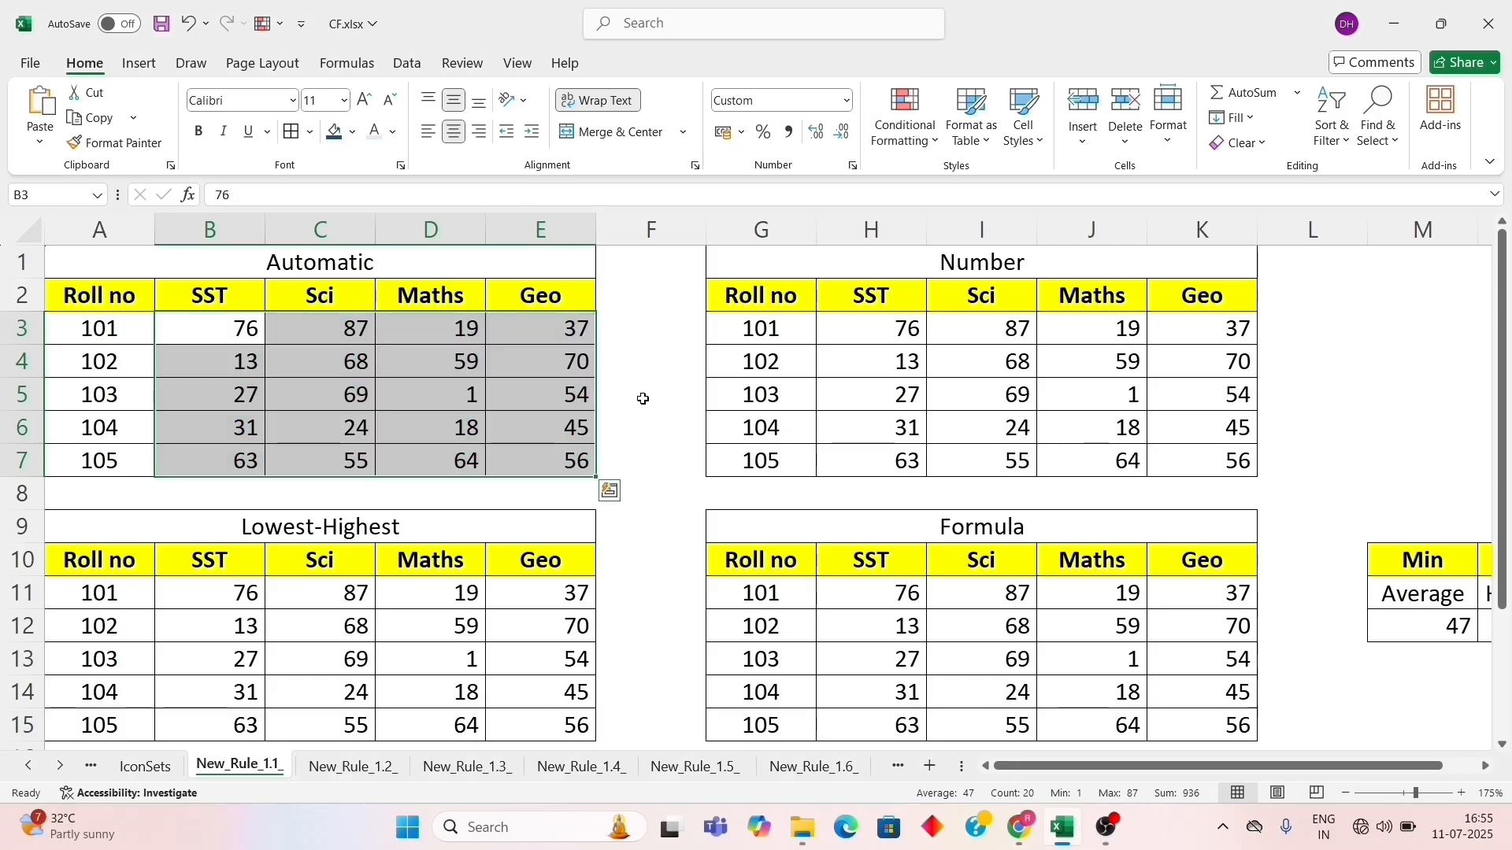
Step: Apply a new Data Bar rule to B3:E7 with Automatic minimum and maximum and Show Bar Only enabled
click(905, 118)
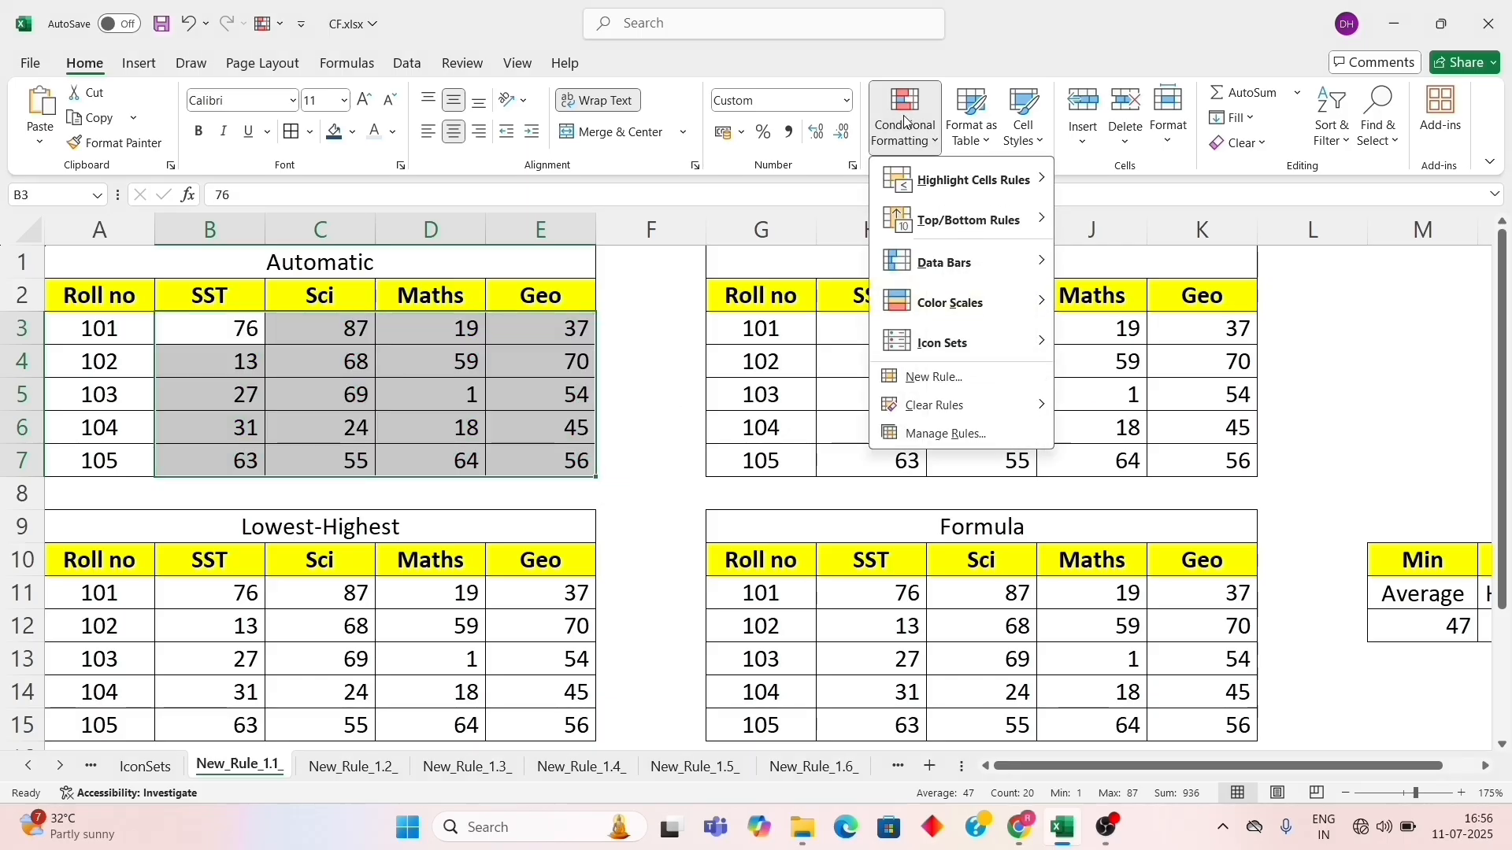
click(932, 384)
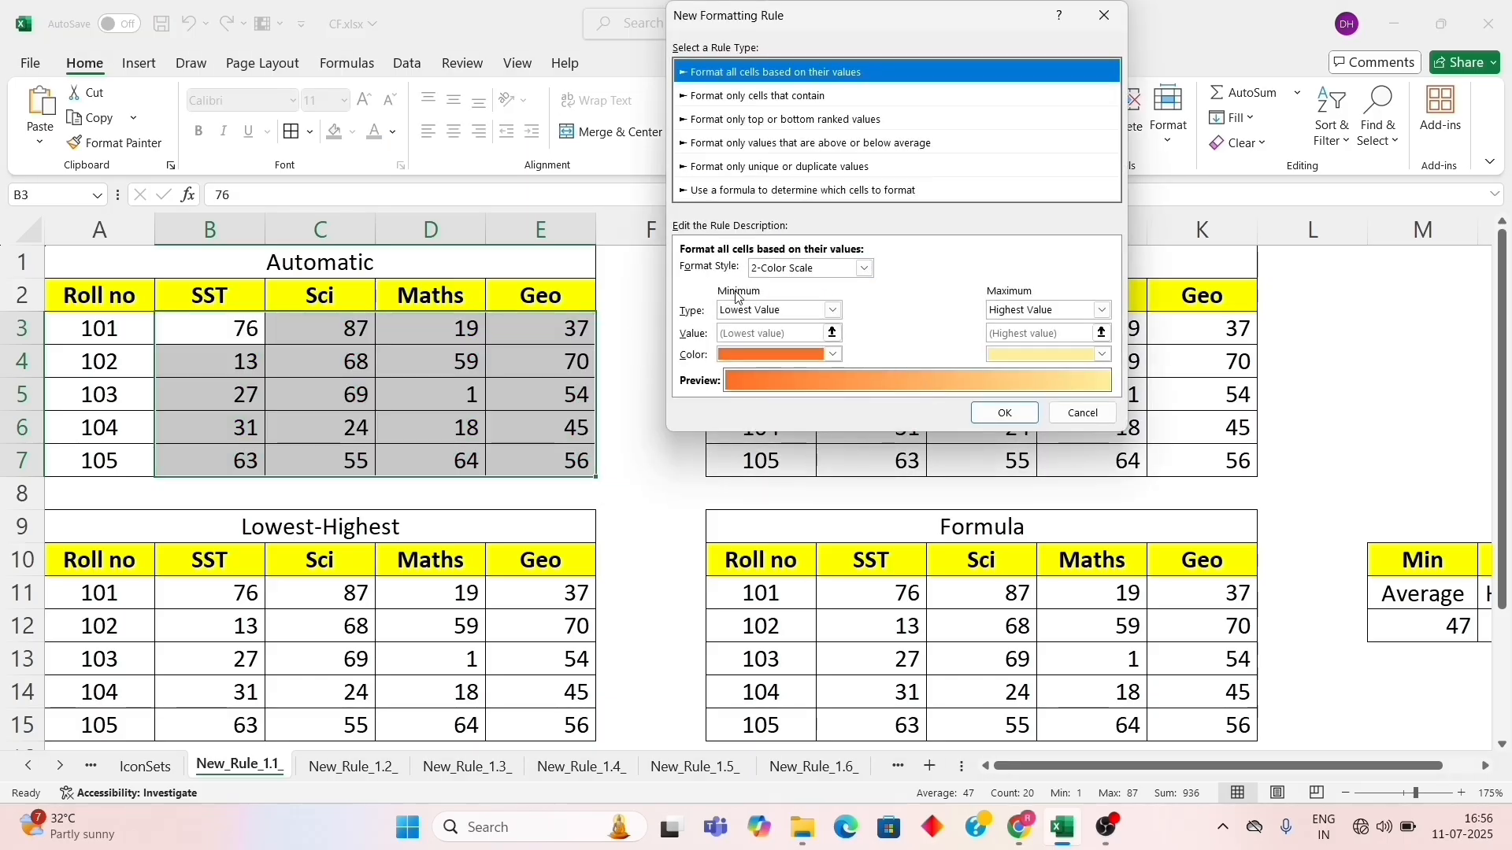
click(864, 268)
click(837, 299)
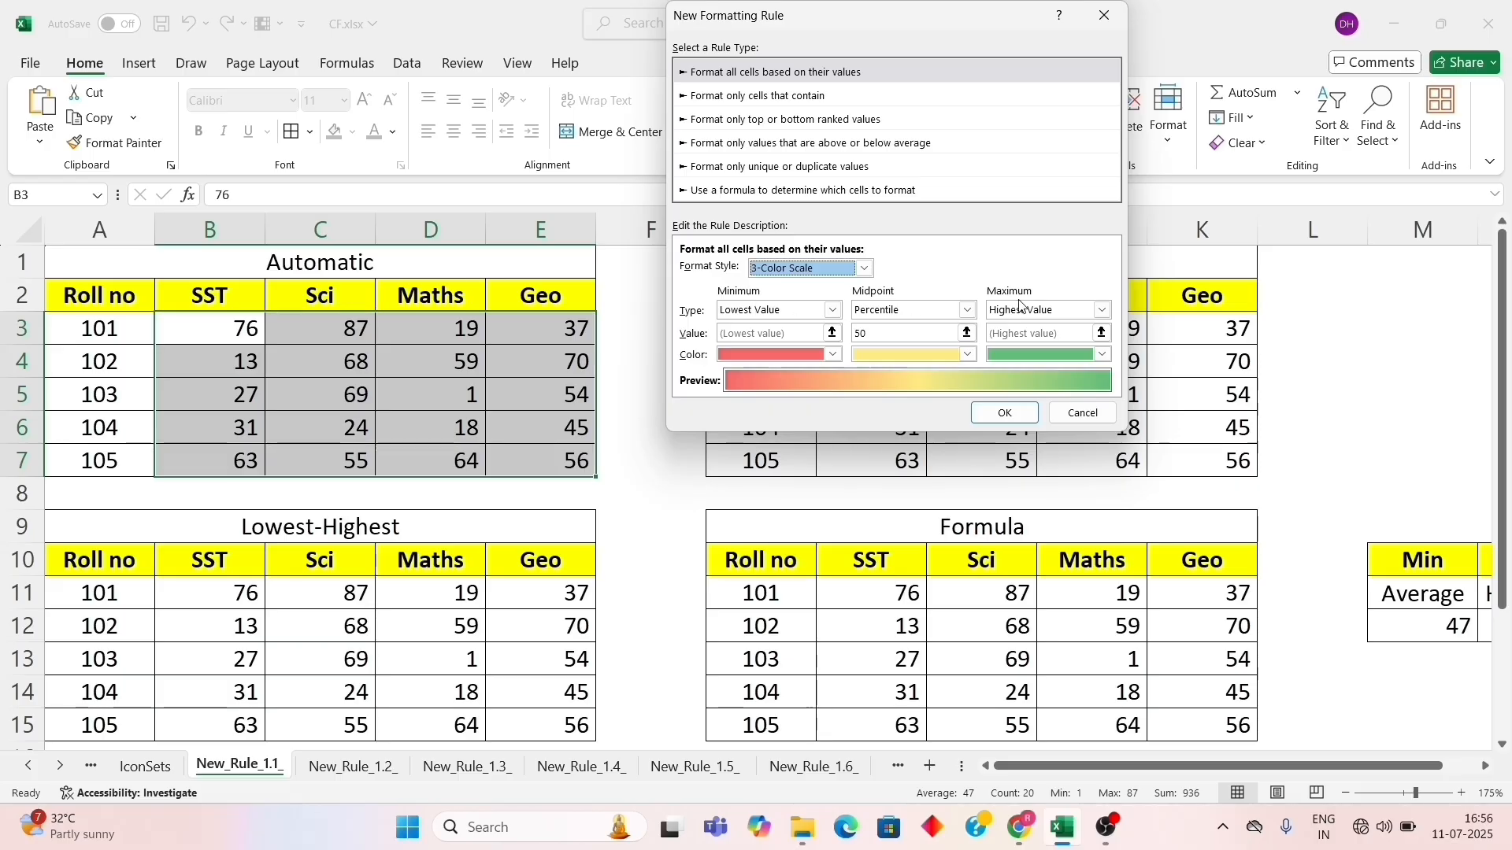
click(864, 268)
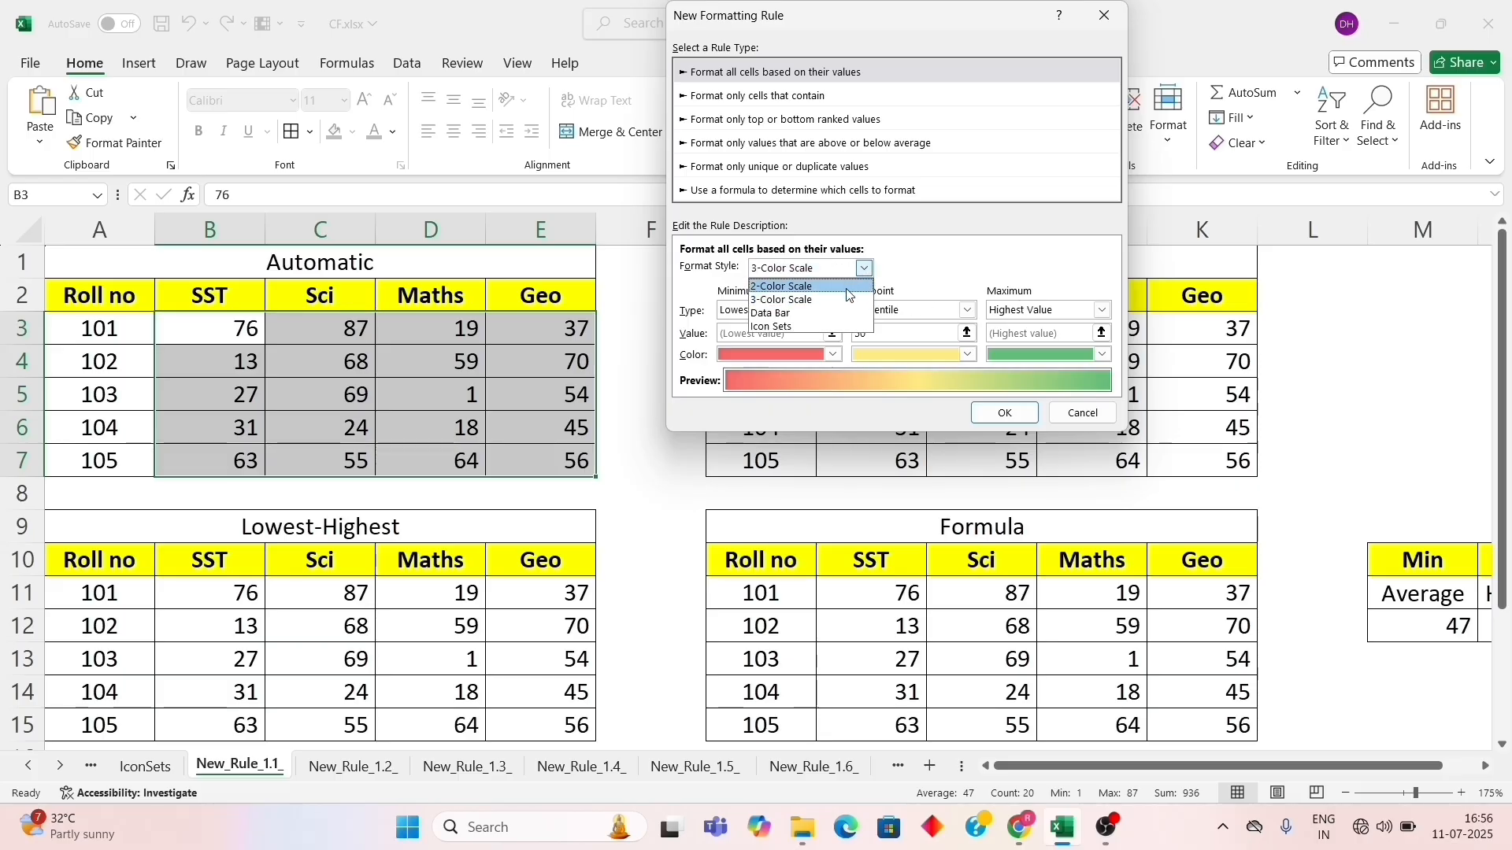
click(824, 319)
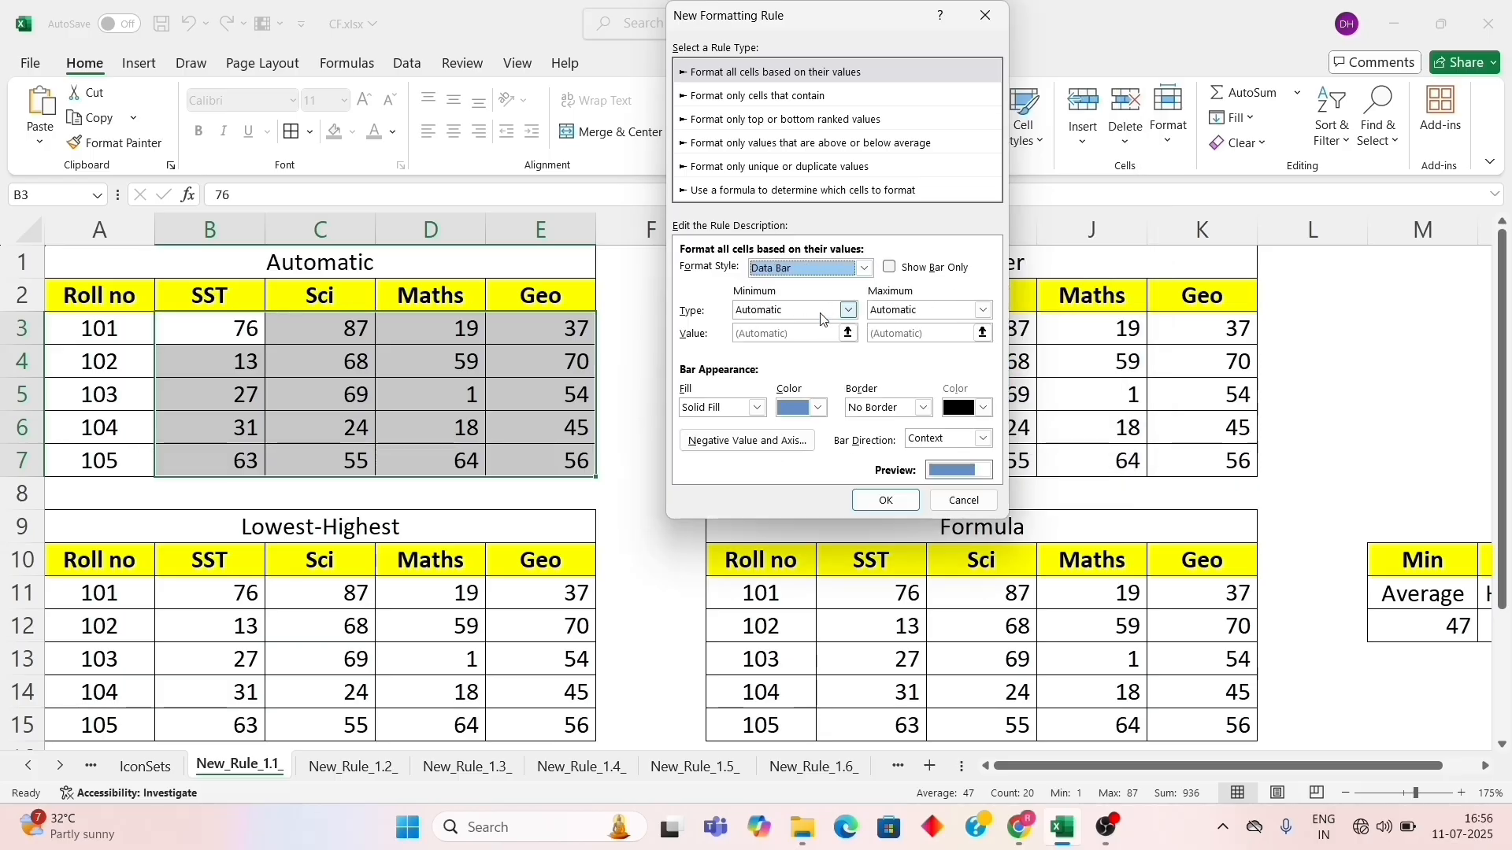
click(890, 268)
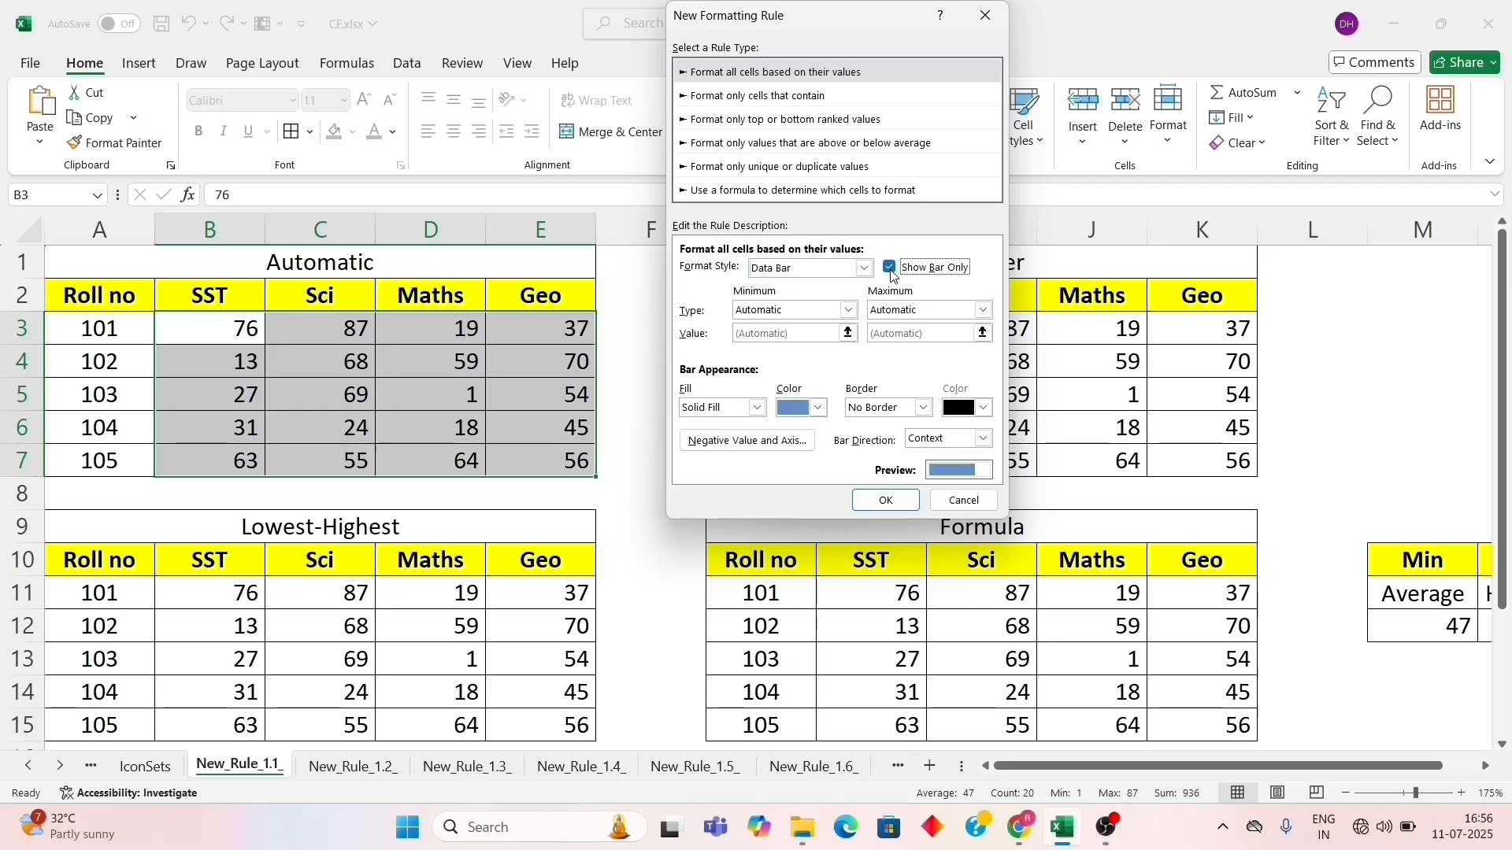
click(885, 501)
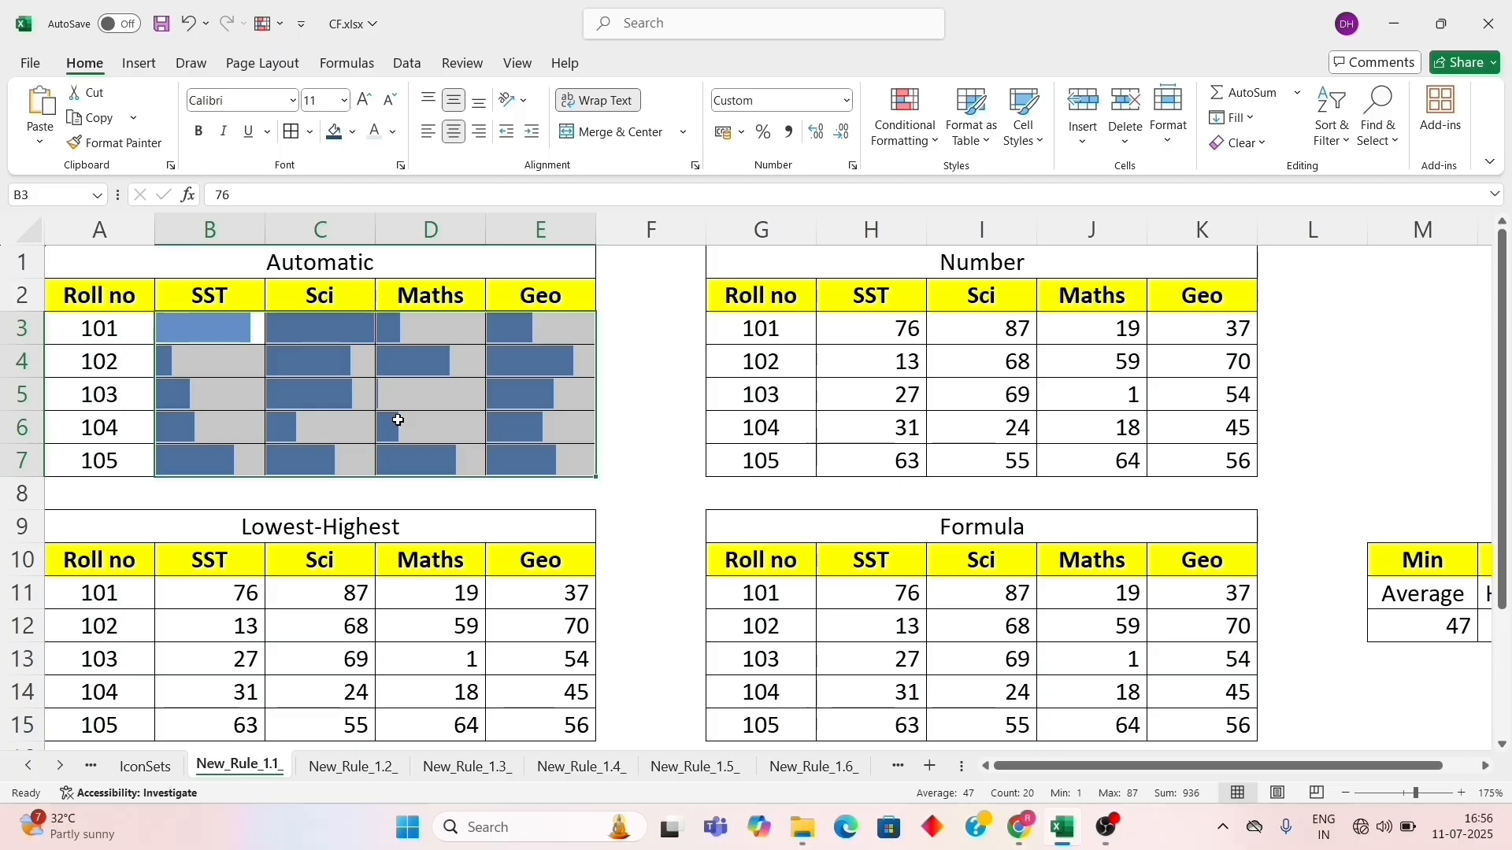
Step: Clear the bar-only formatting rule from the selected cells B3:E7
click(920, 130)
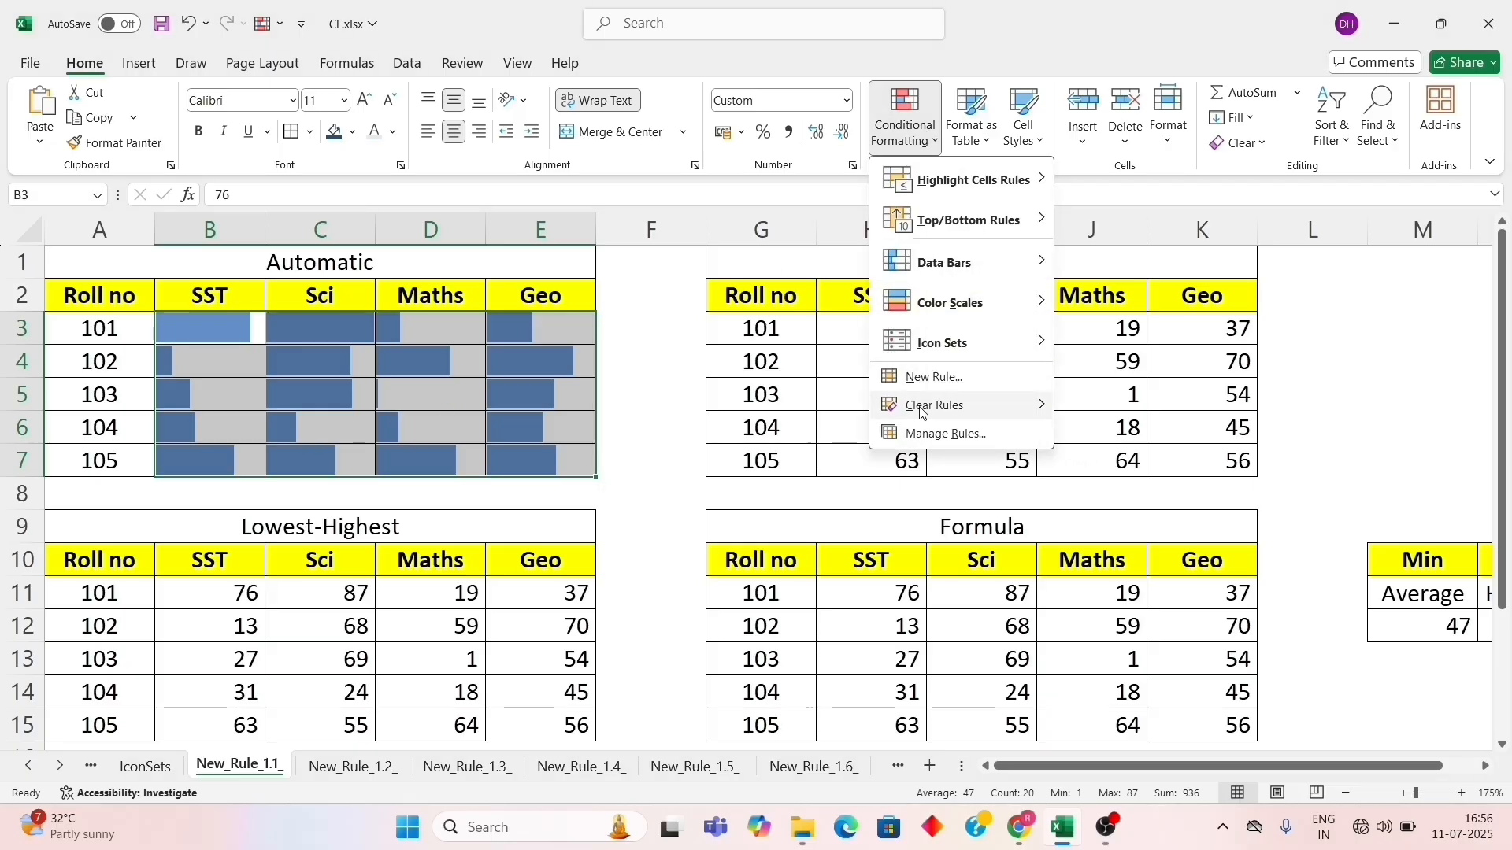
mouse_move(922, 414)
click(1110, 410)
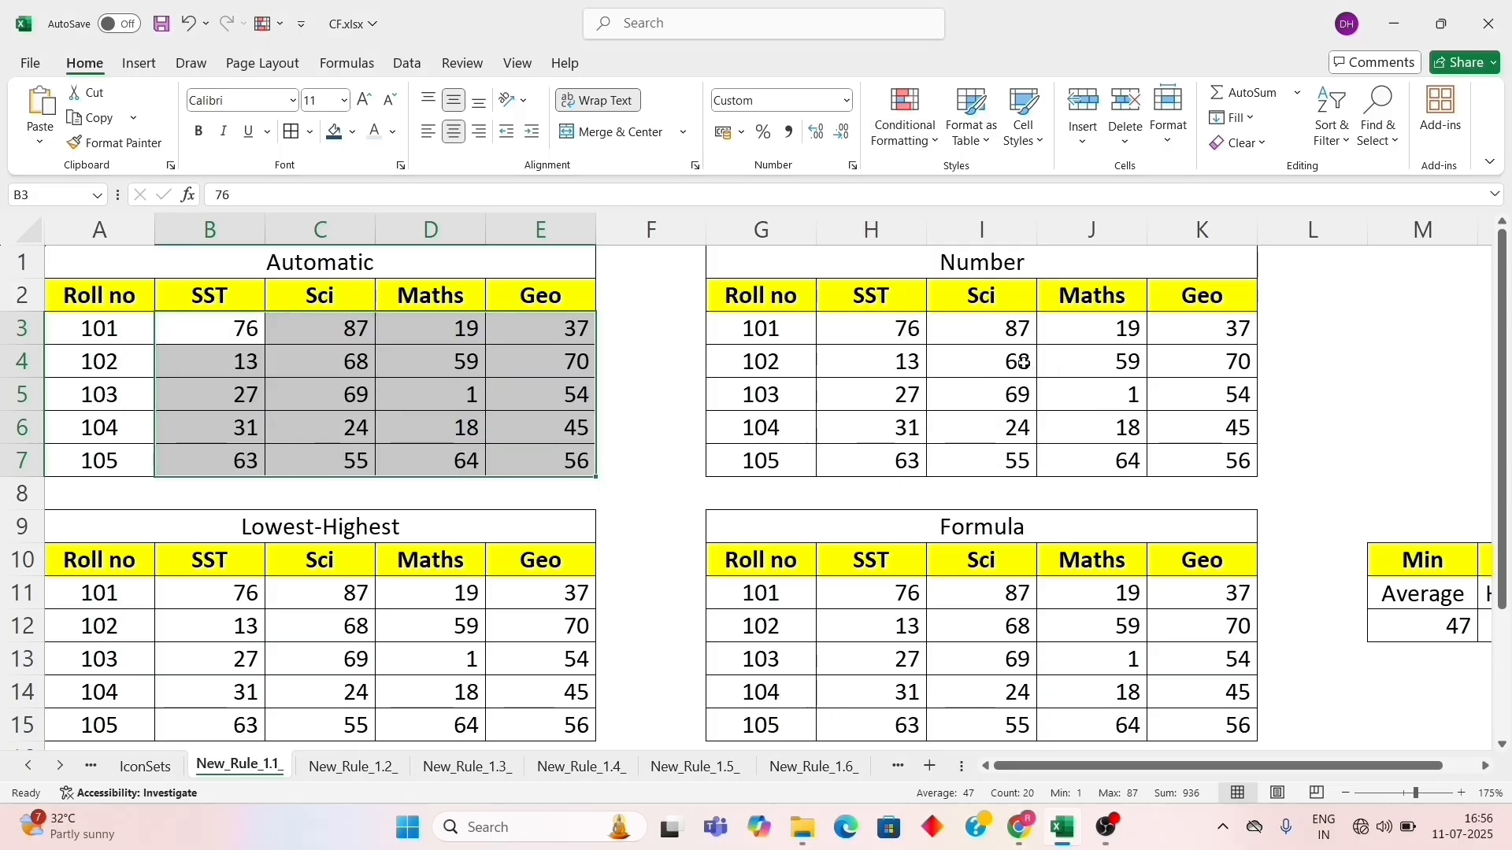
Step: Apply a Data Bar rule to B3:E7 with Automatic minimum and maximum, solid blue fill, and the cell values kept visible
click(910, 132)
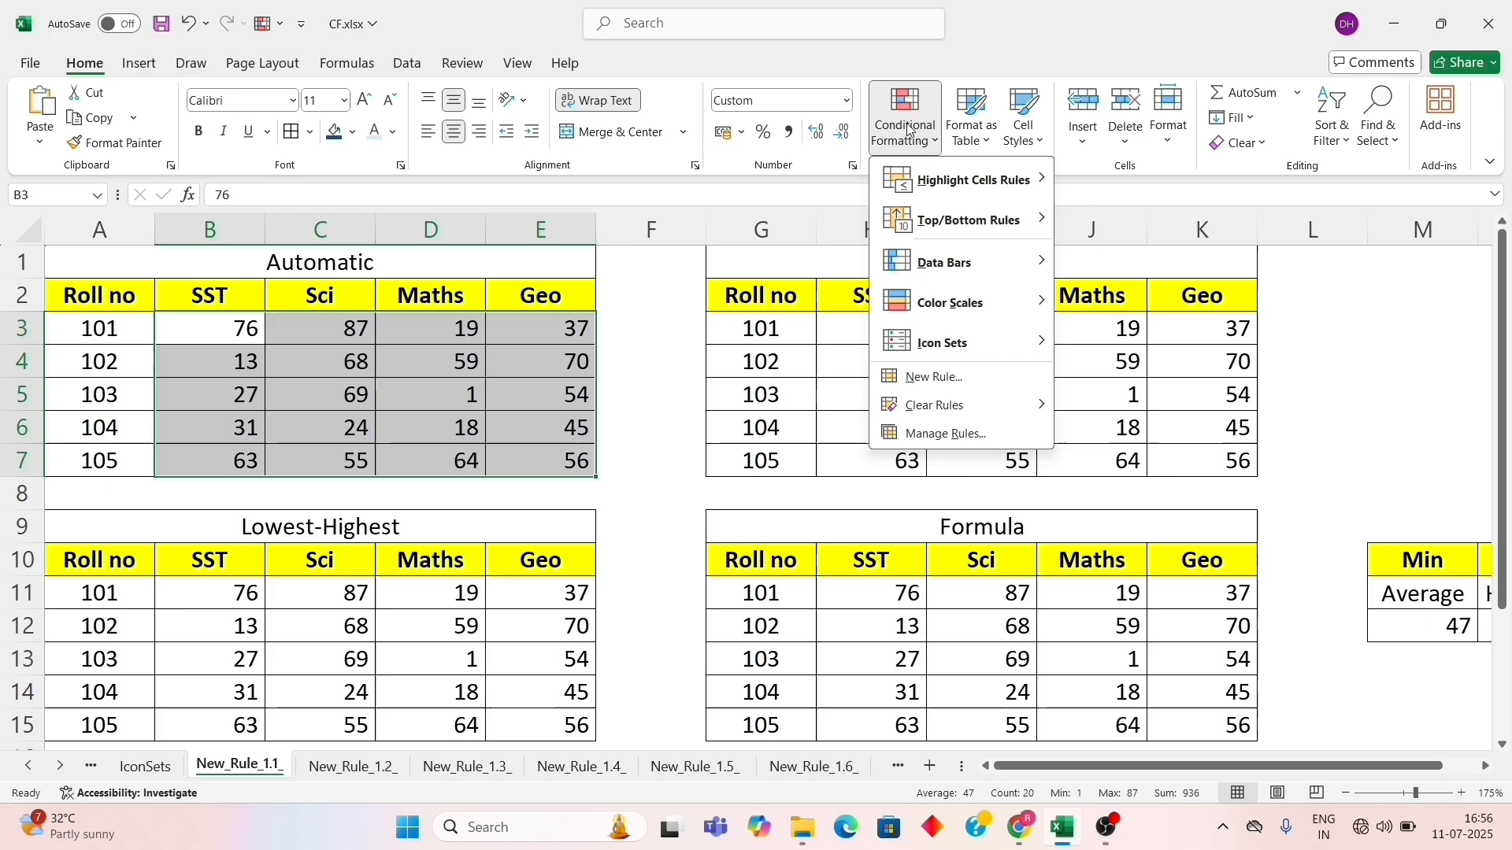
click(968, 381)
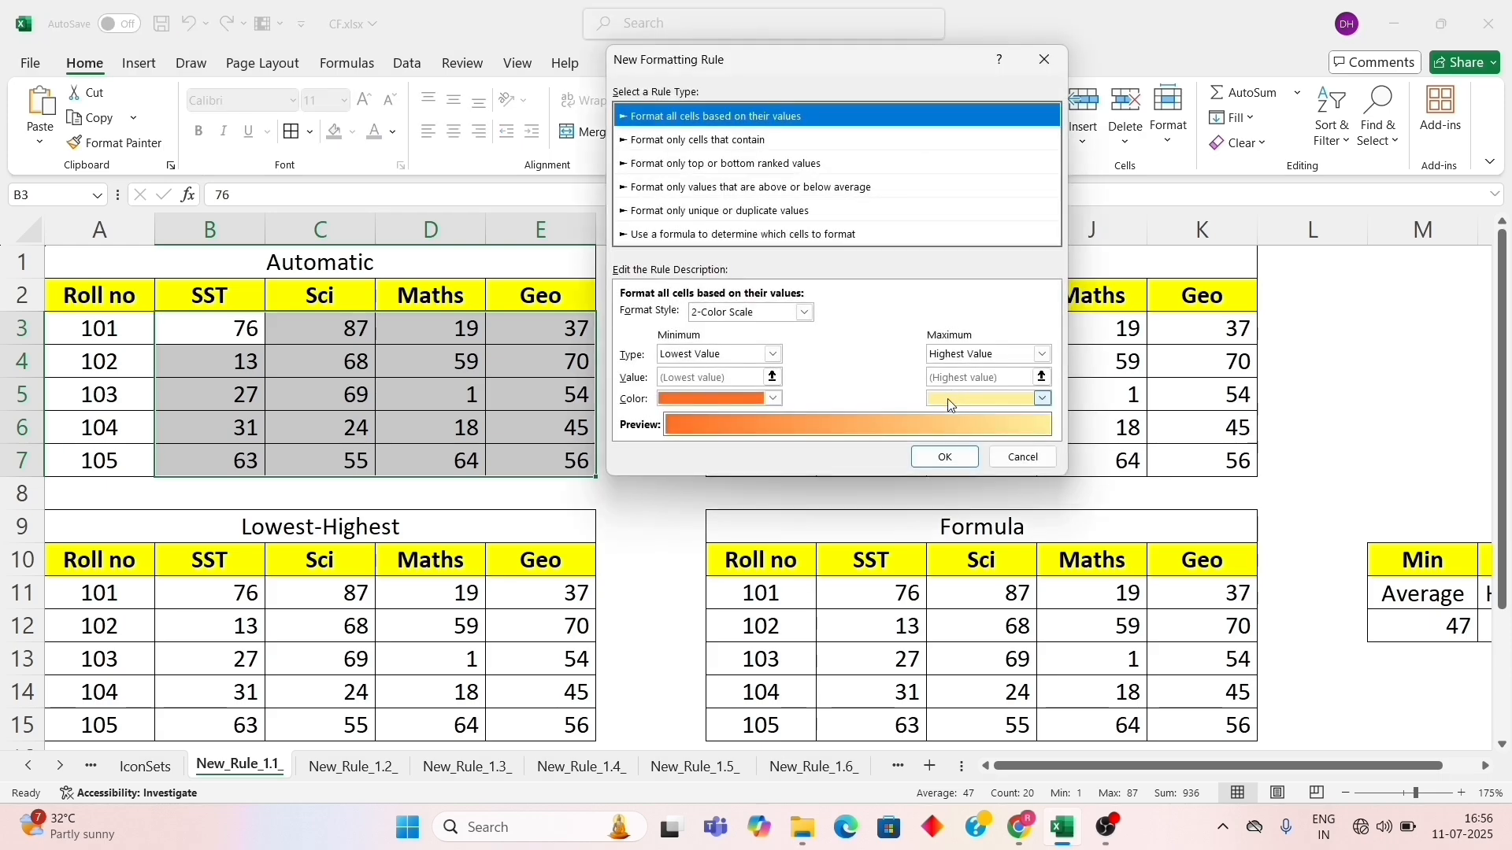
click(803, 314)
click(780, 359)
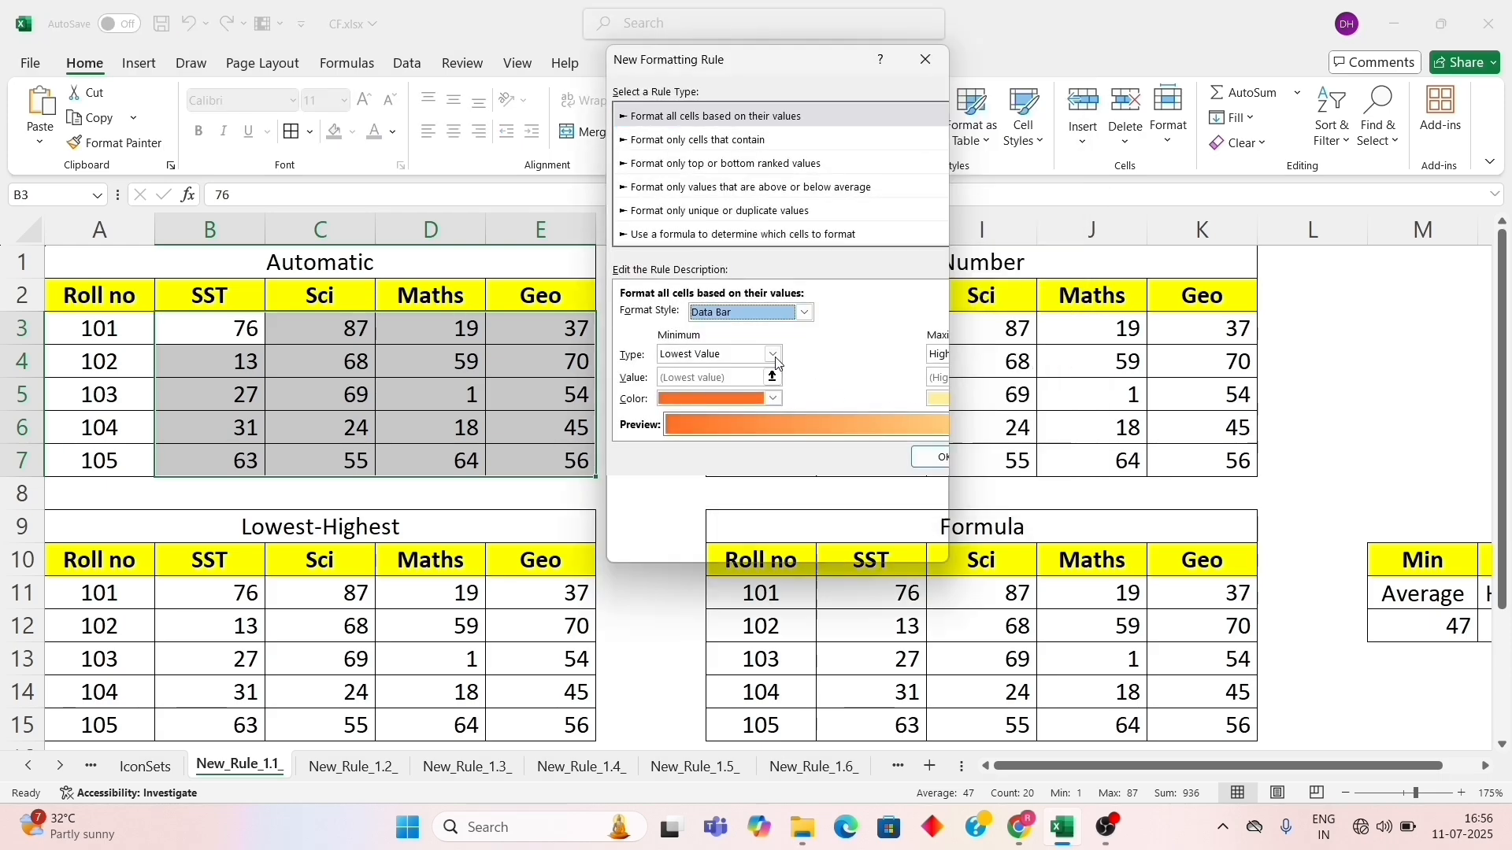
drag(791, 65, 891, 21)
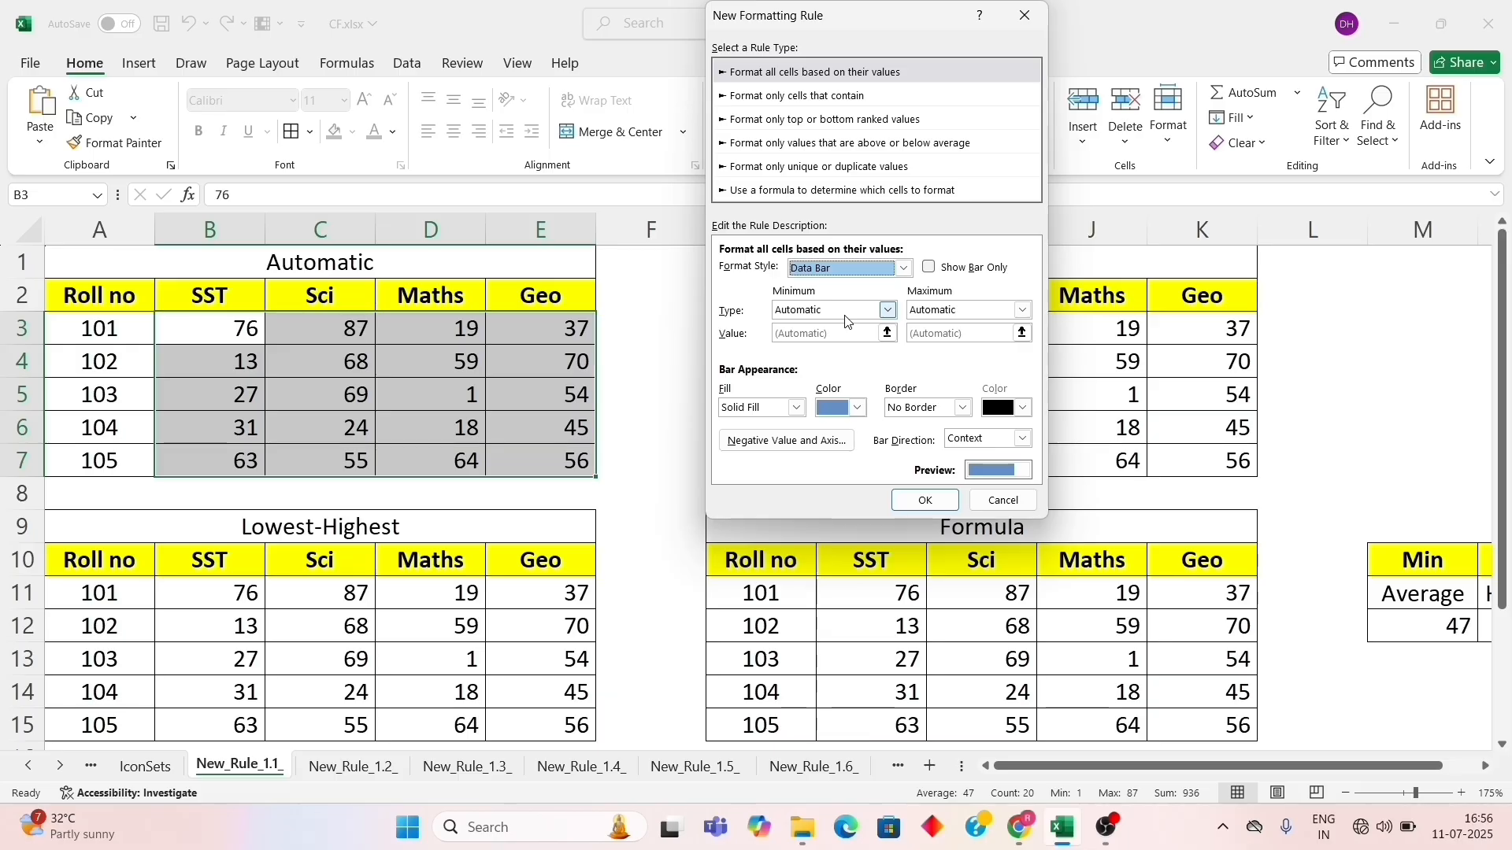
click(926, 501)
click(721, 450)
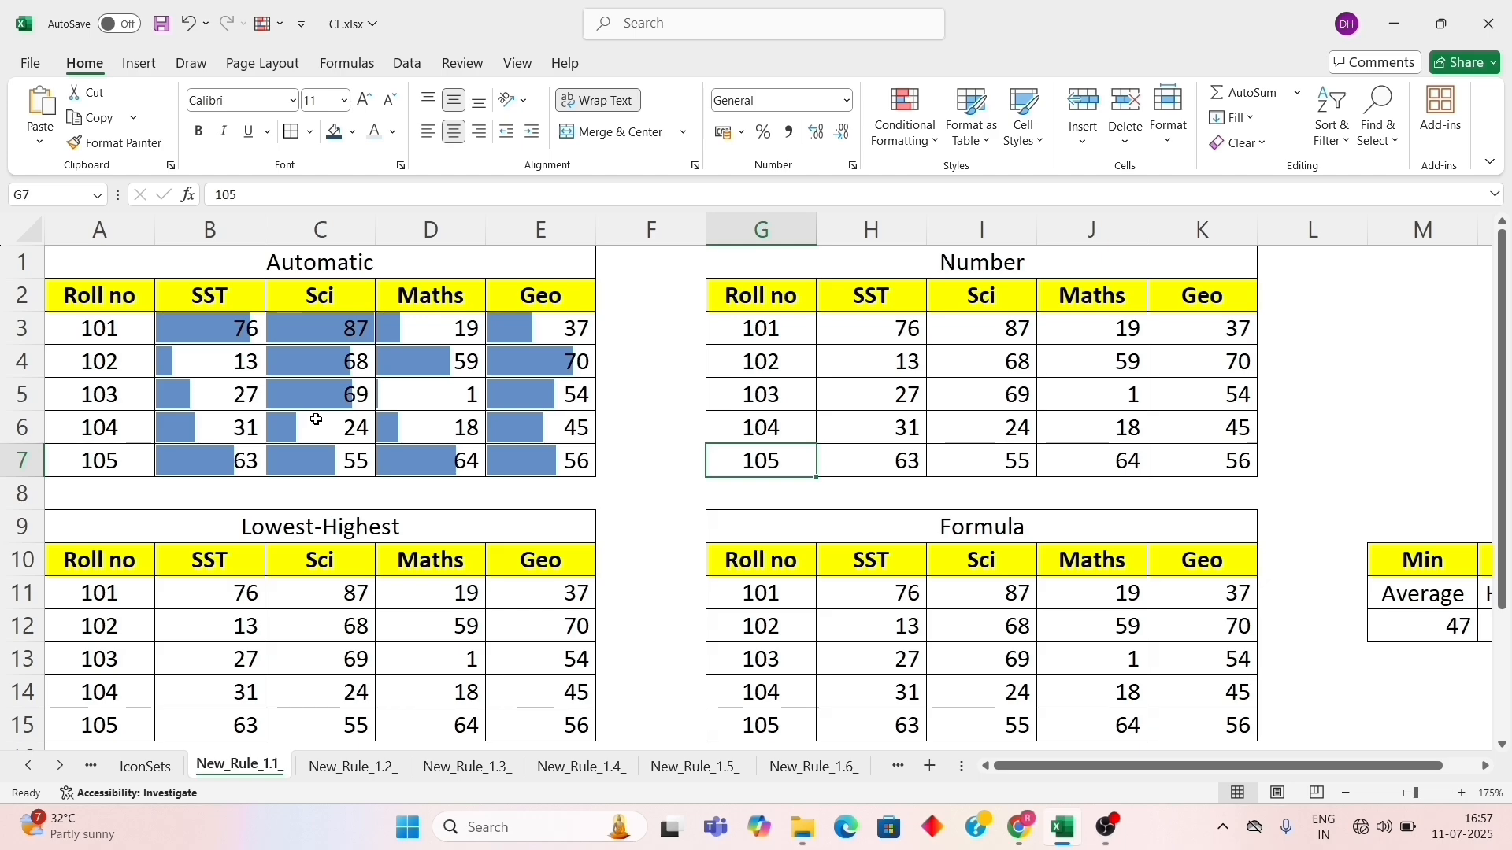
Step: Apply a Data Bar rule to B11:E15 with minimum type Lowest Value and maximum type Highest Value
drag(243, 596, 557, 722)
click(905, 118)
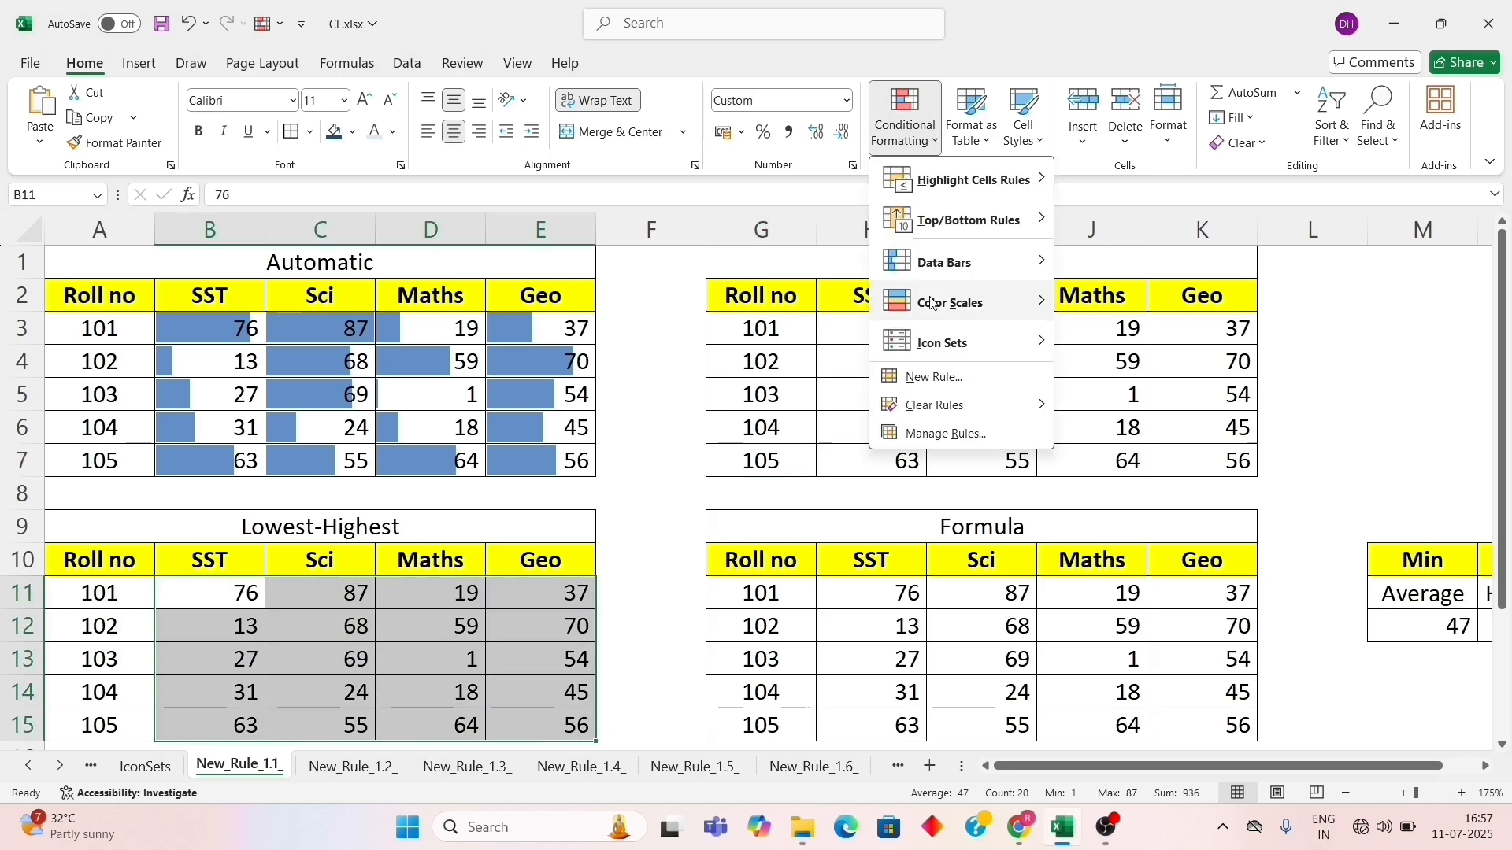
click(917, 378)
click(795, 312)
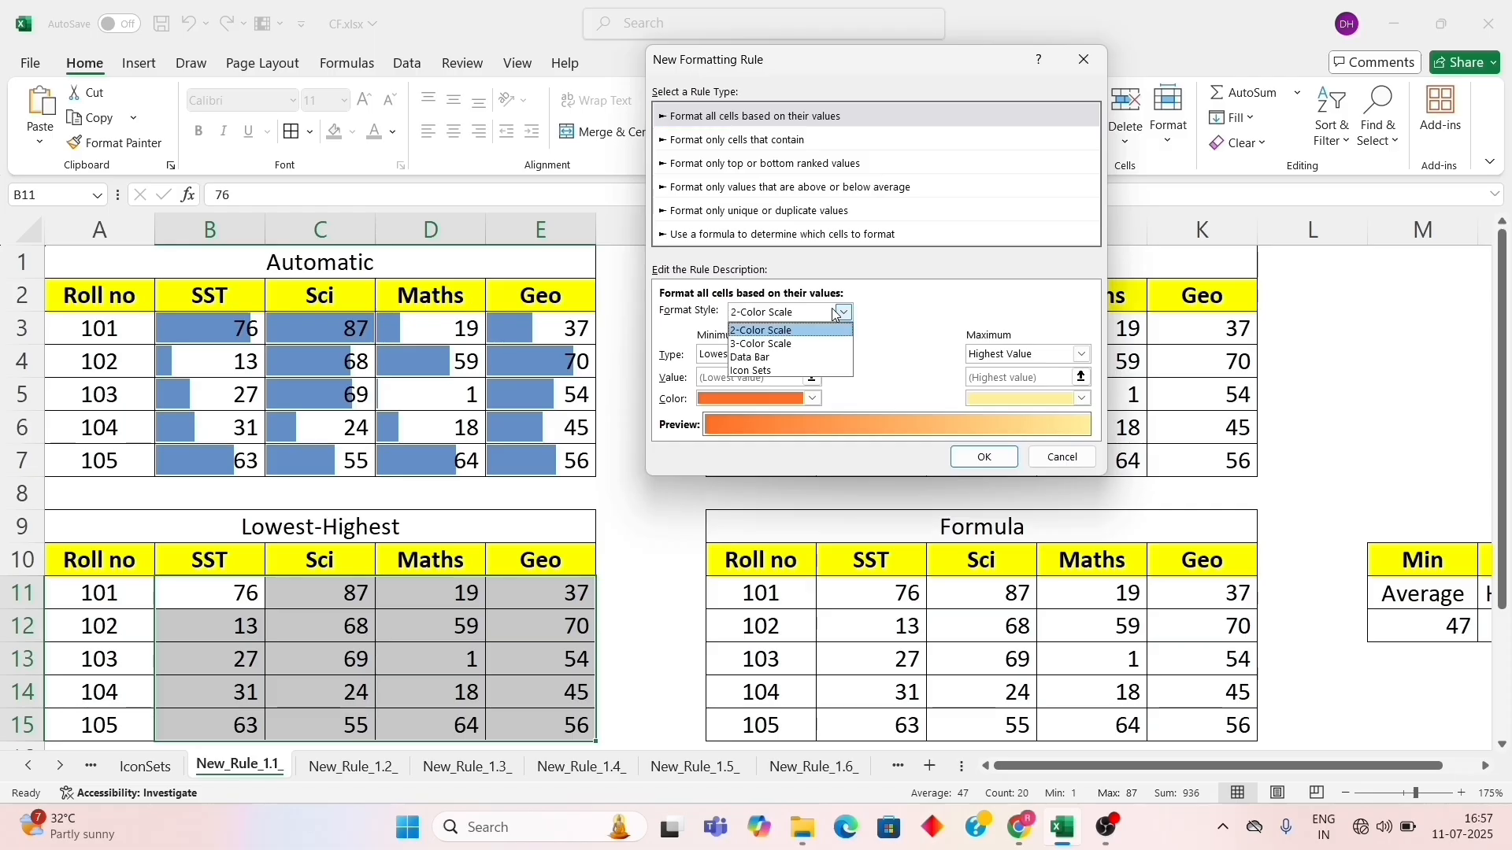
click(799, 359)
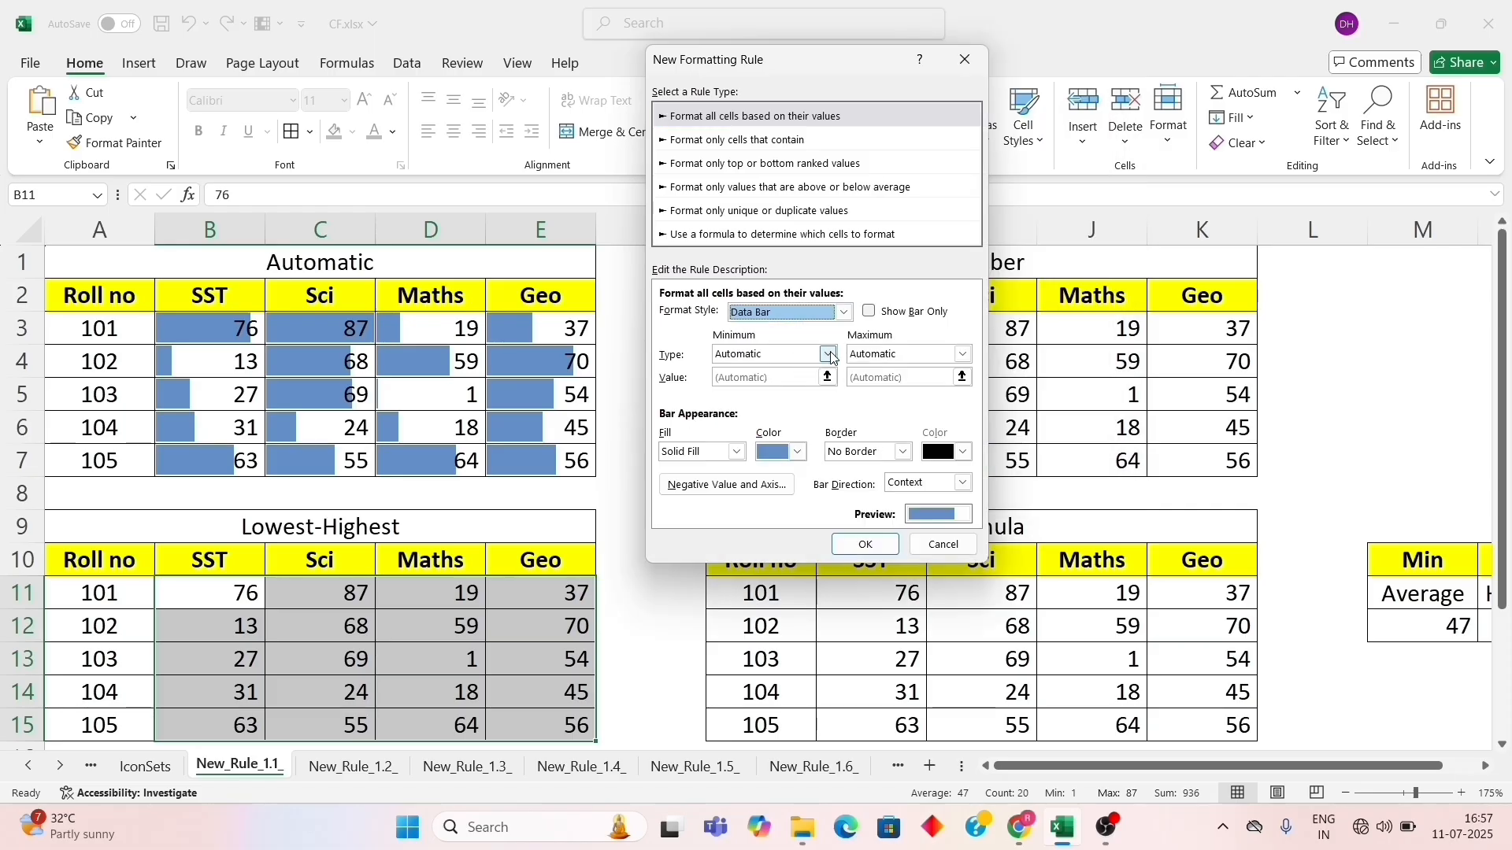
click(827, 354)
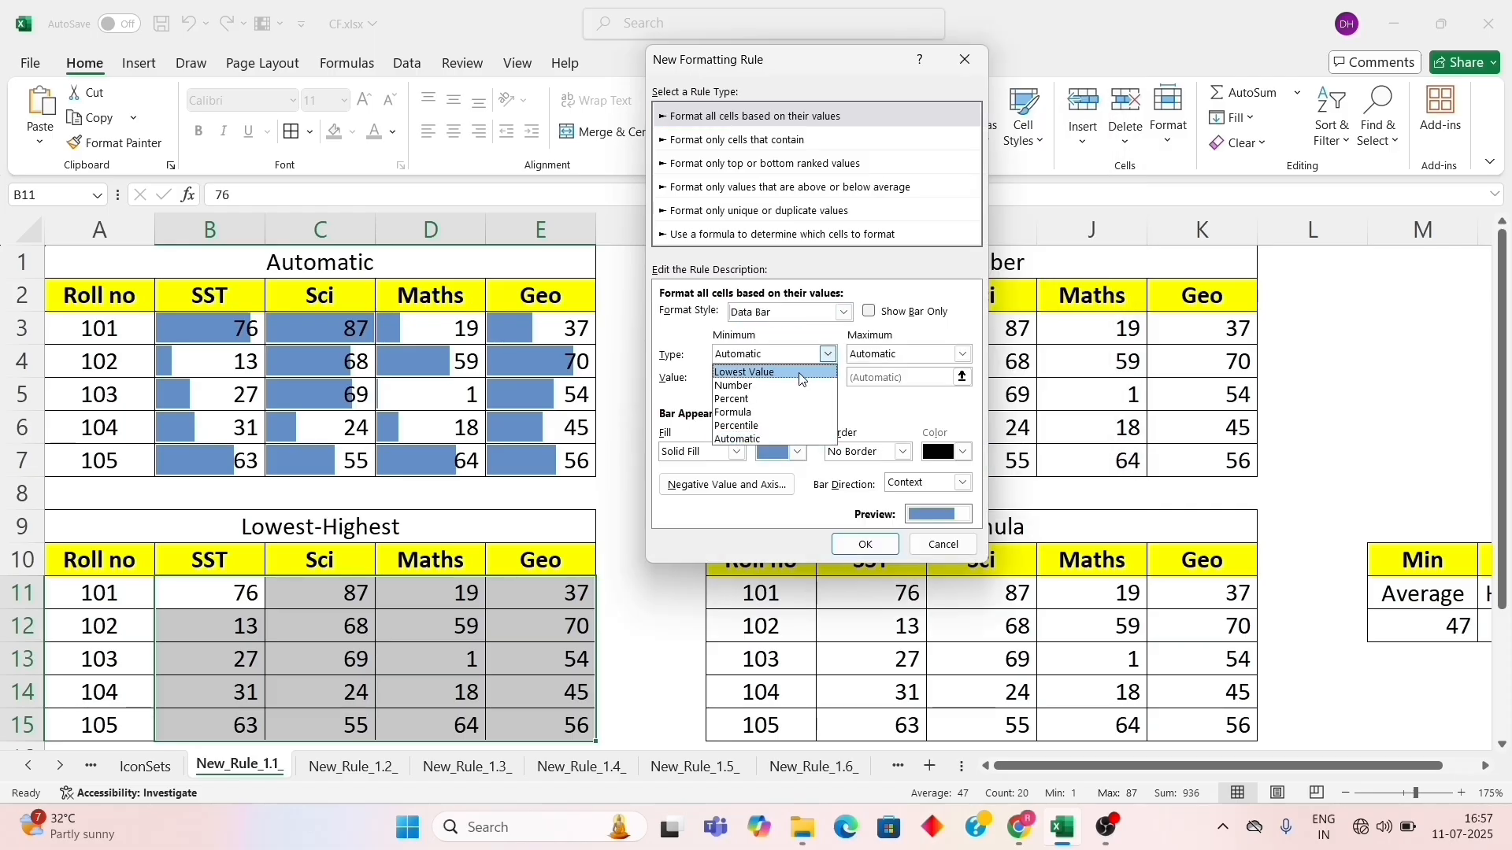
click(823, 373)
click(882, 356)
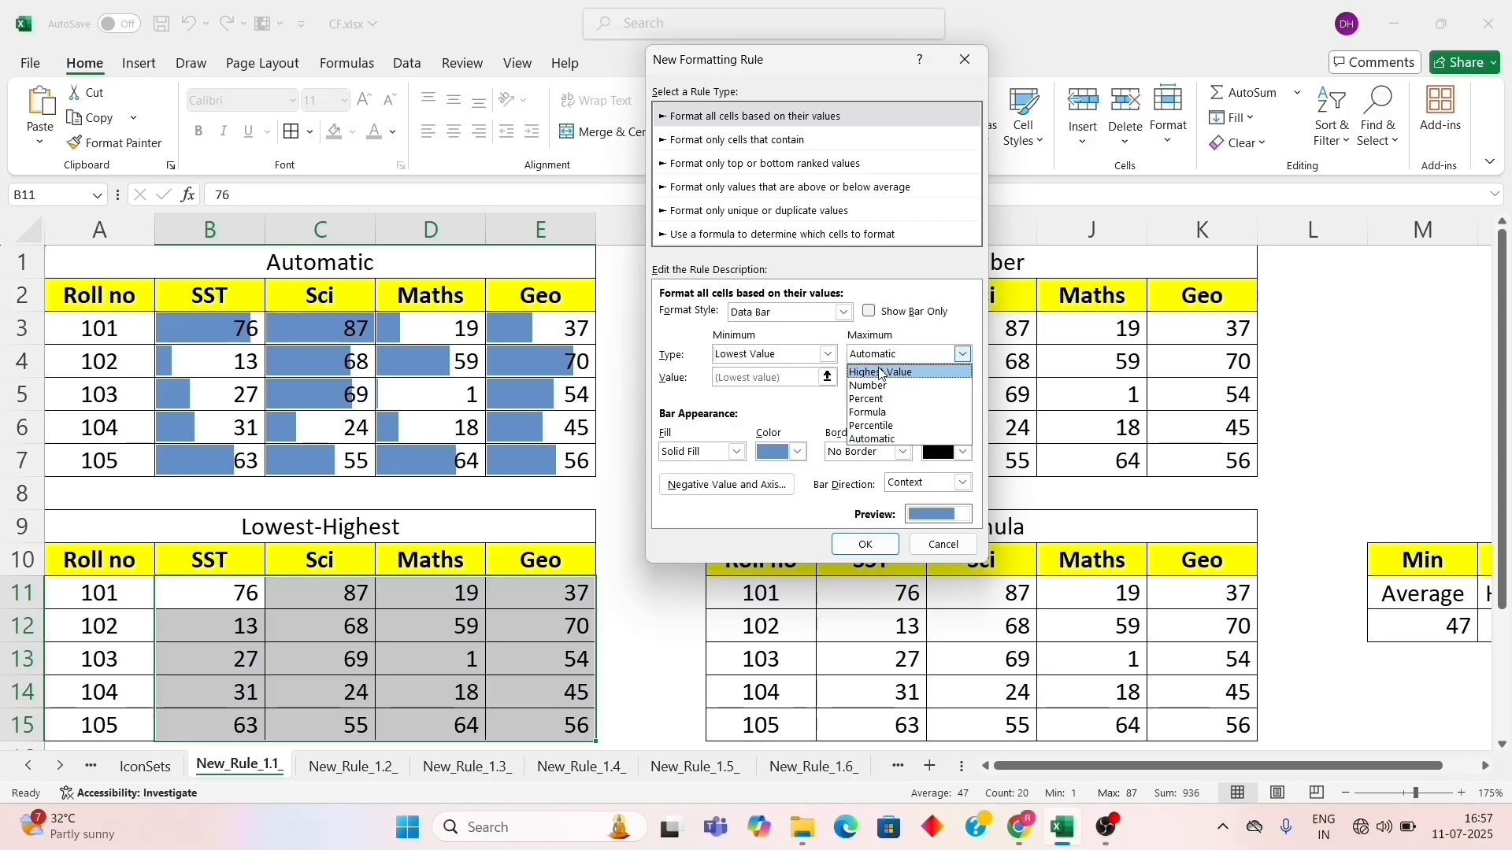
click(880, 372)
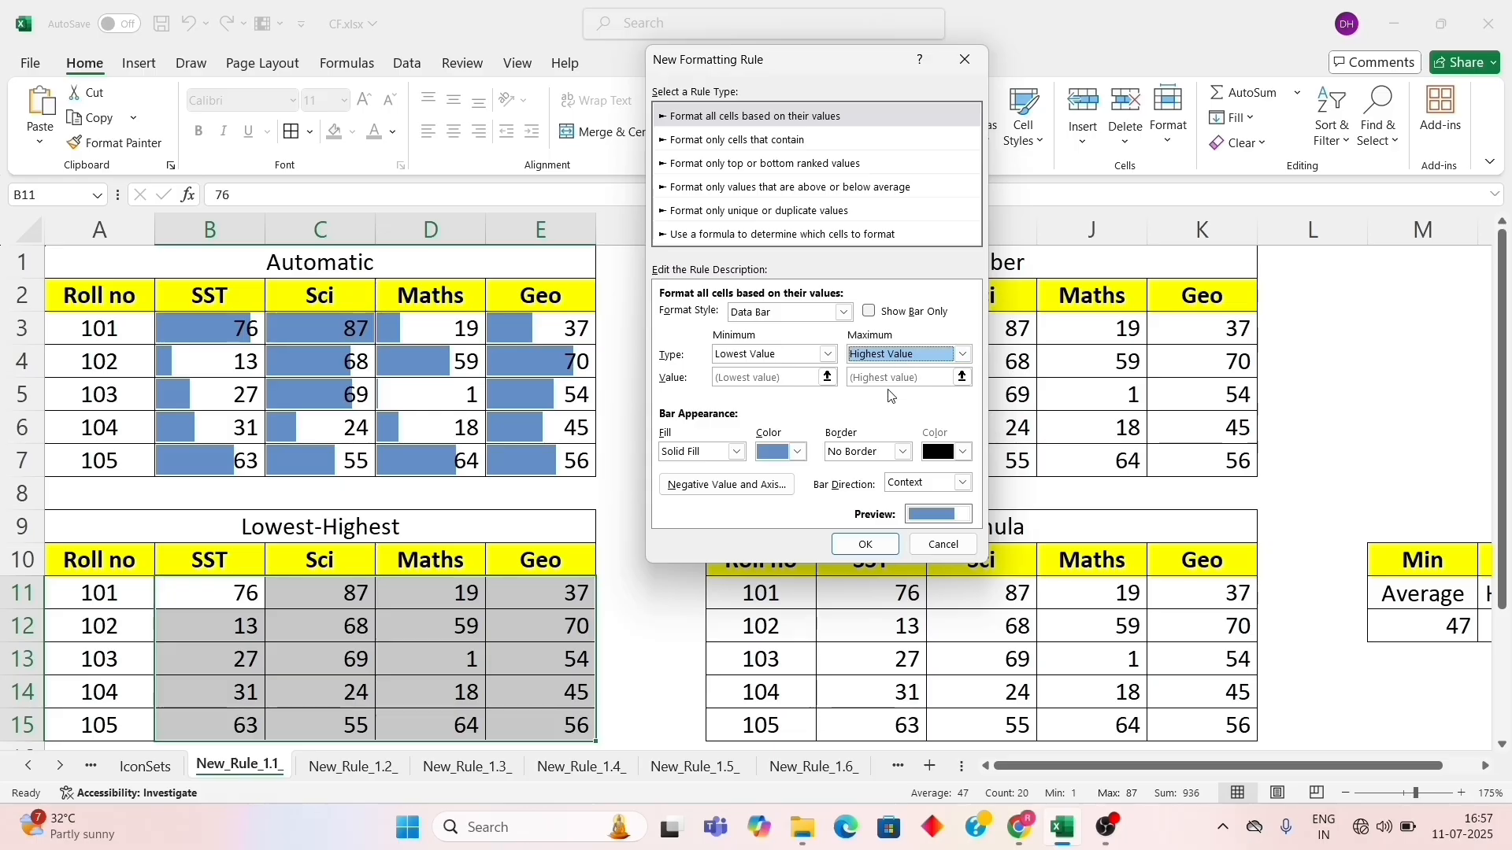
click(864, 546)
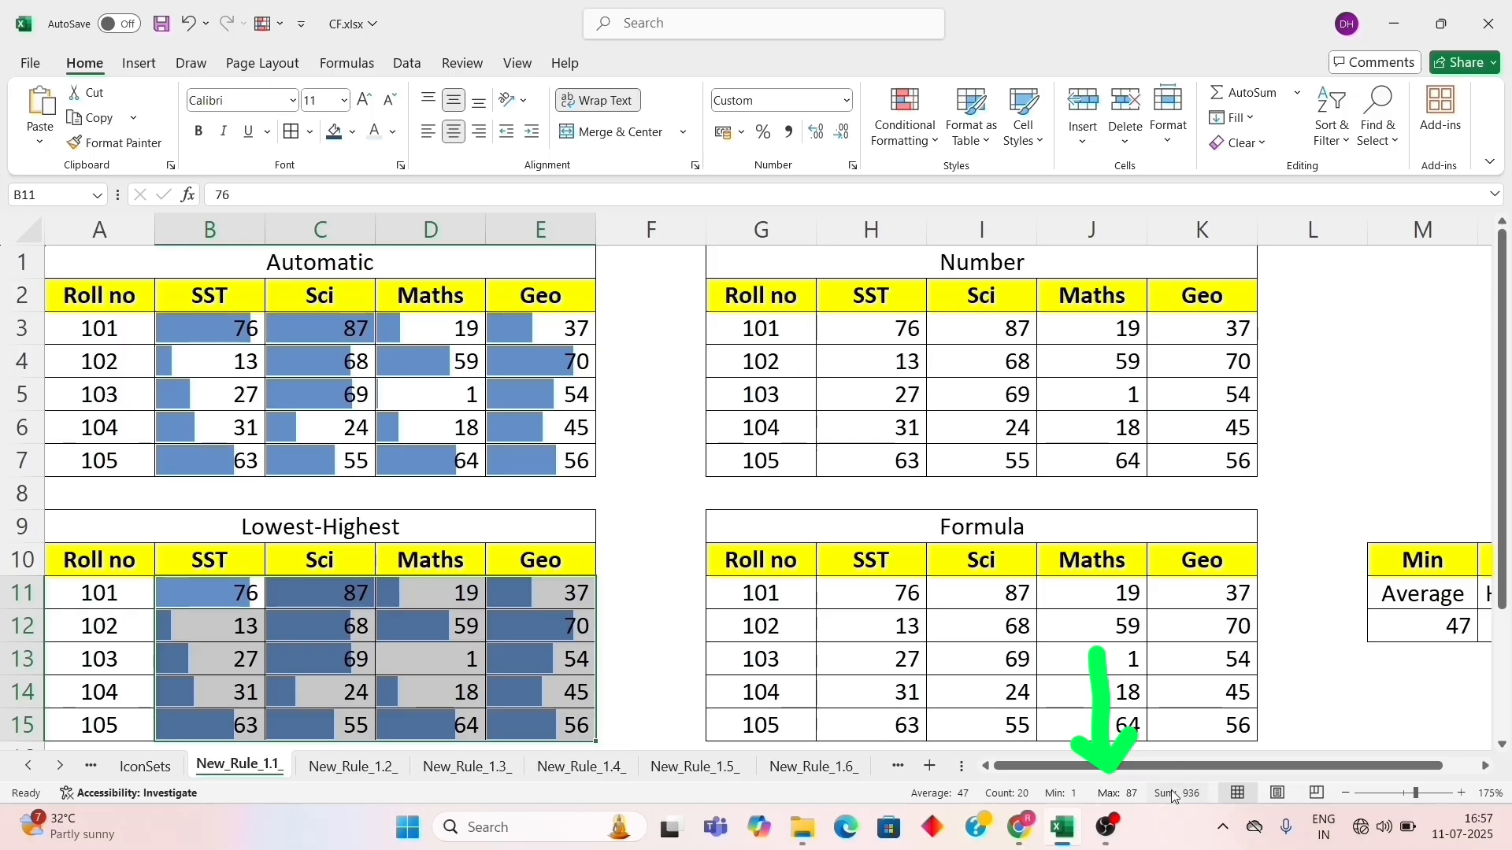
Step: Compare the data bars of the lowest and highest marks in the Automatic and Lowest-Highest tables
click(96, 564)
click(96, 288)
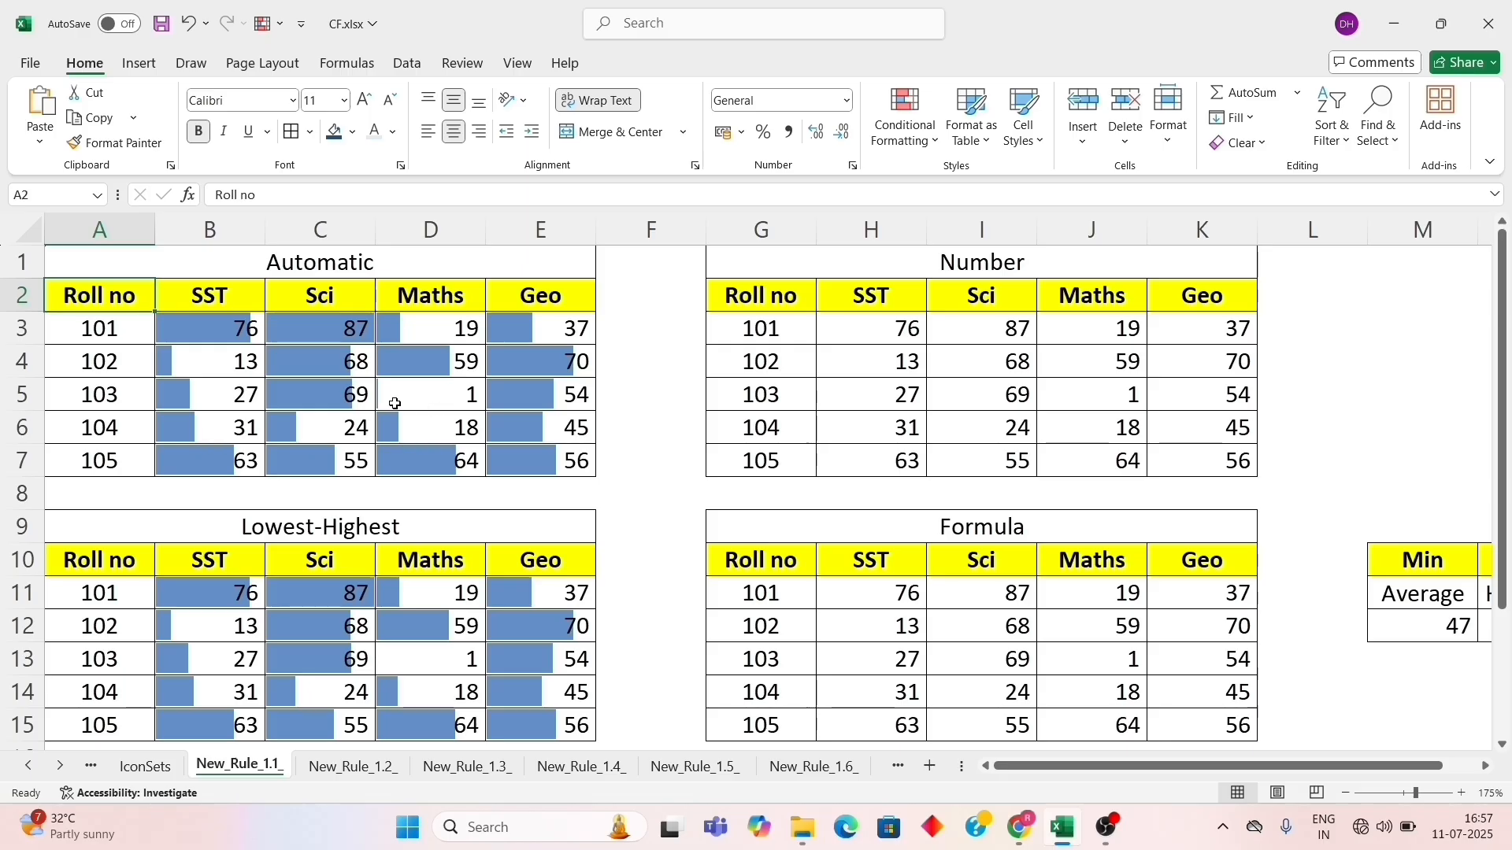
click(462, 401)
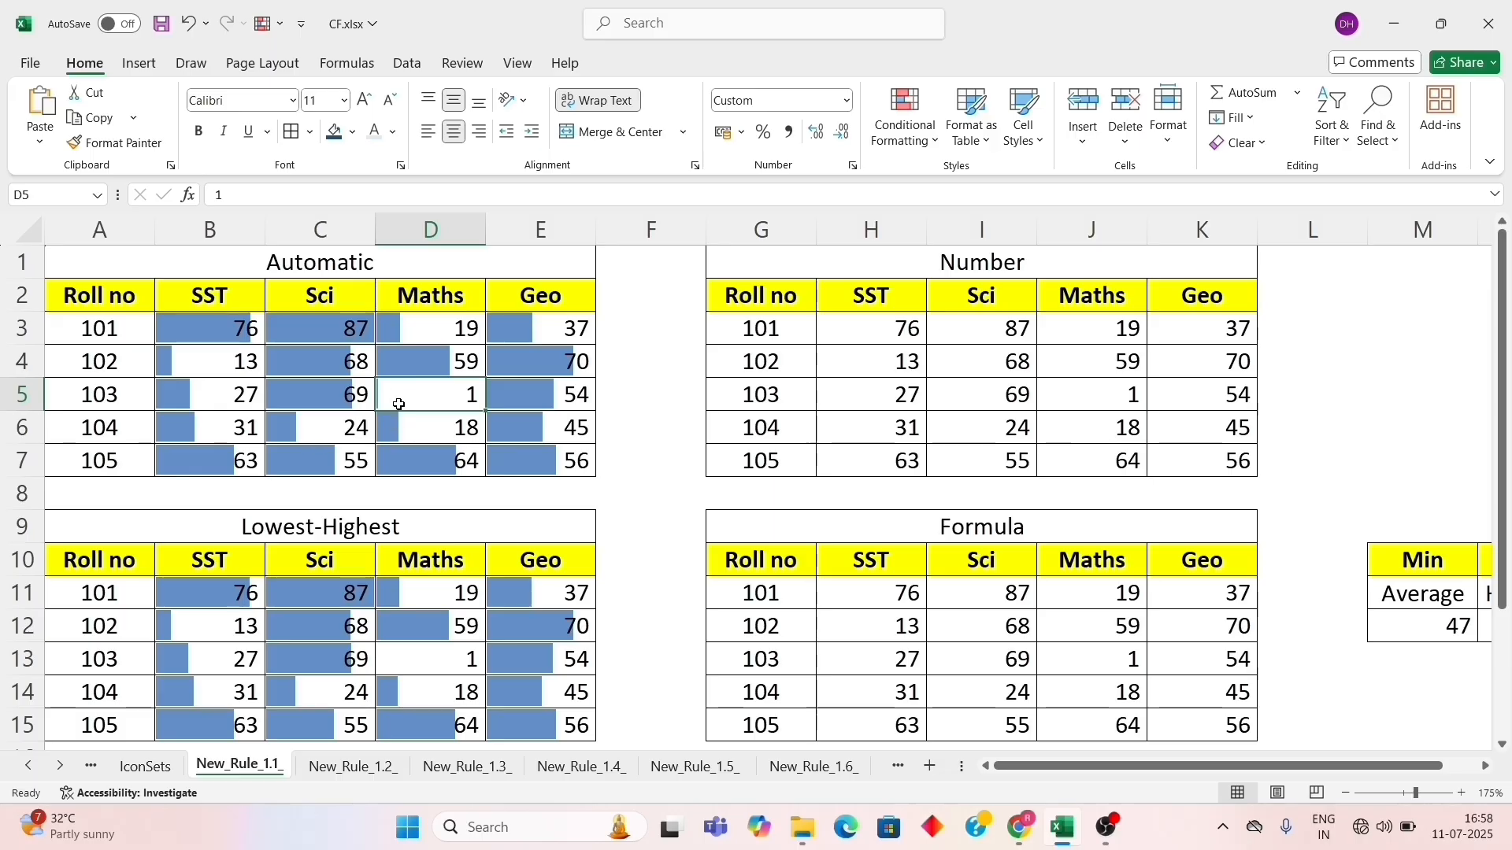
click(449, 667)
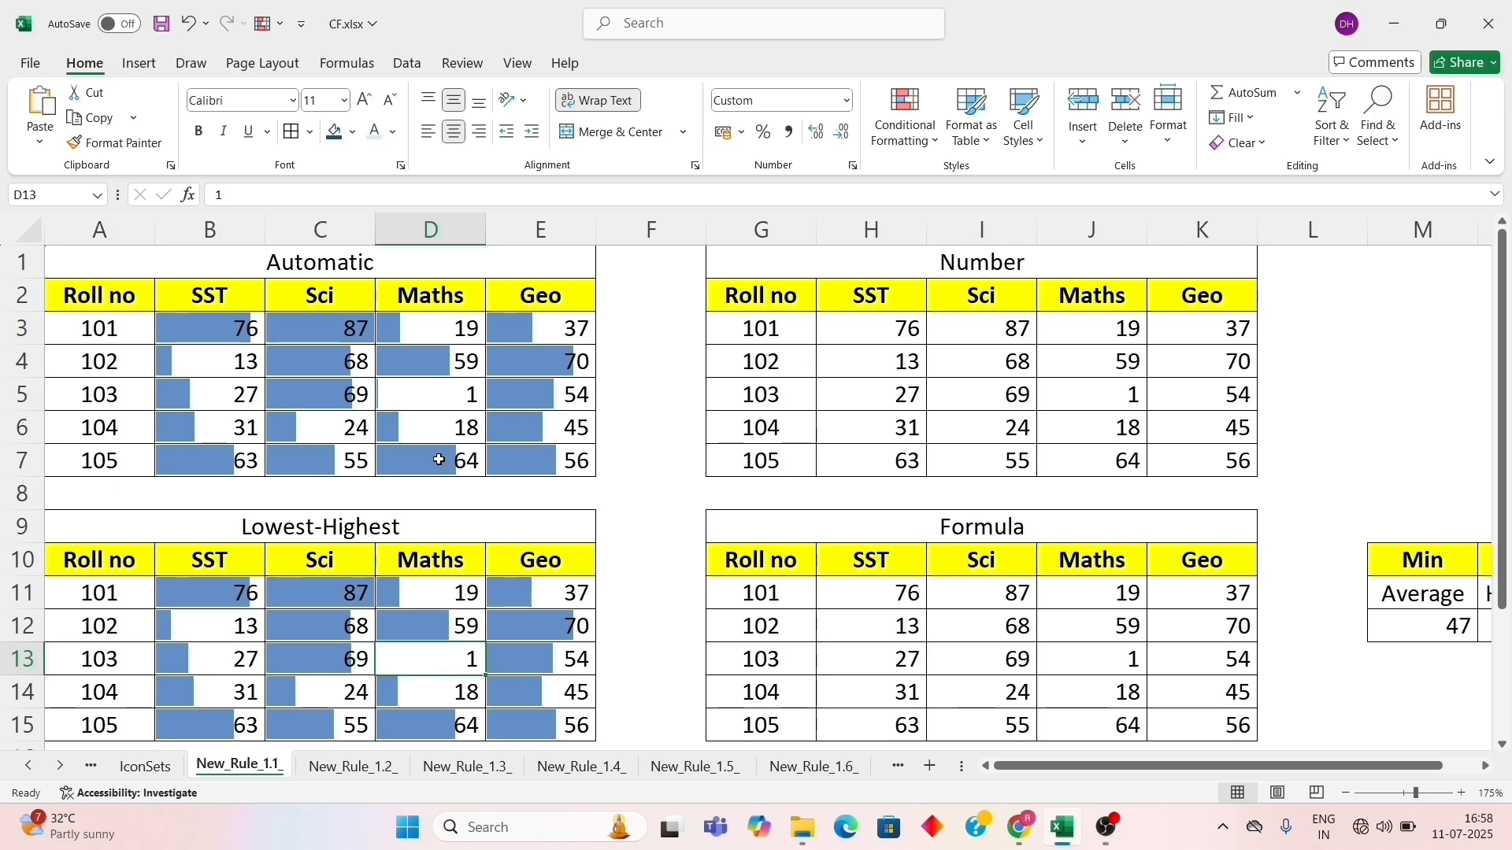
click(446, 393)
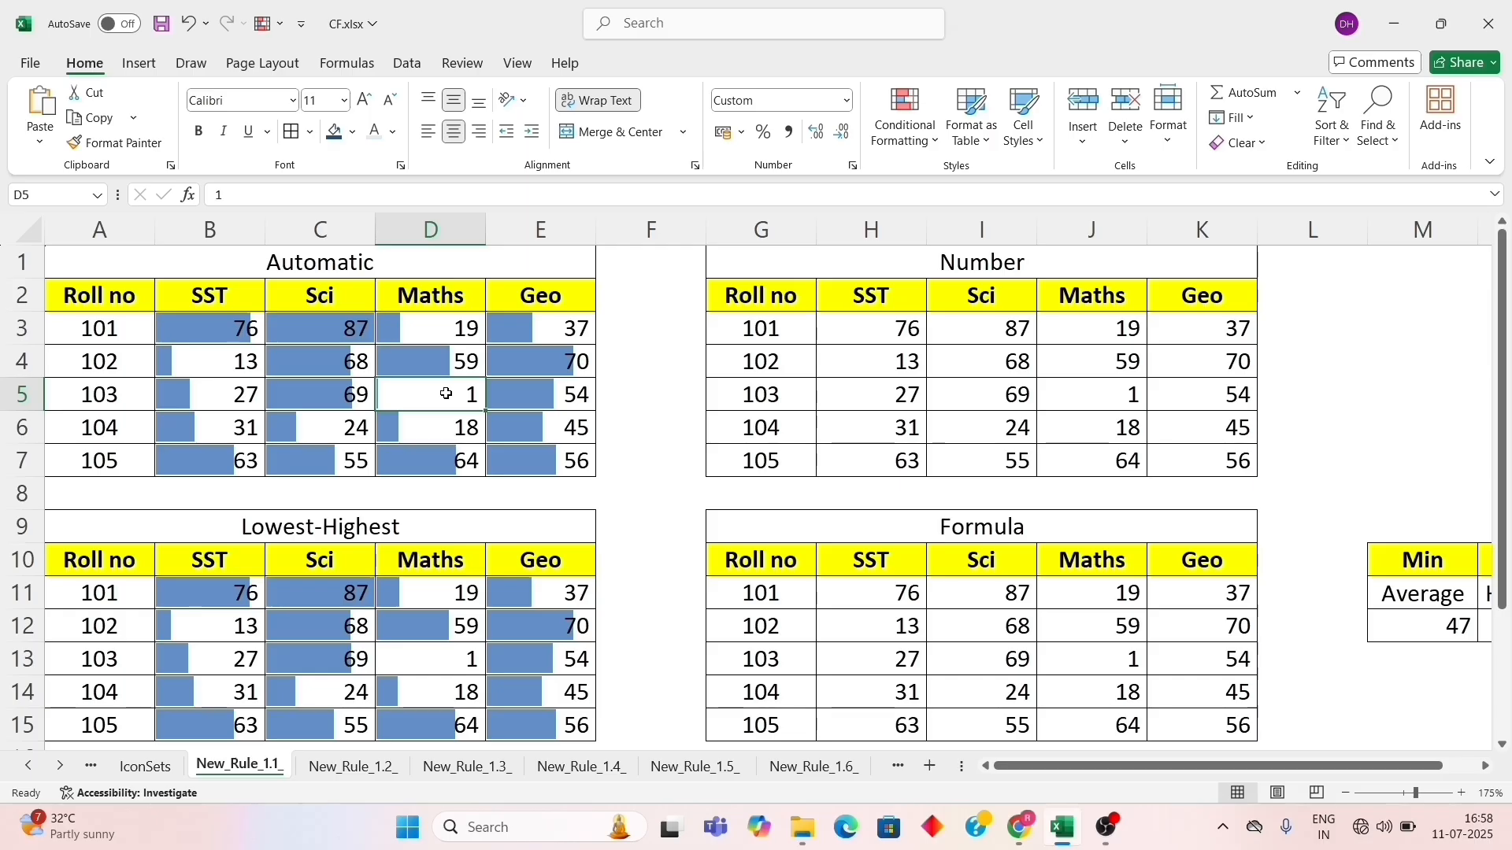
click(441, 668)
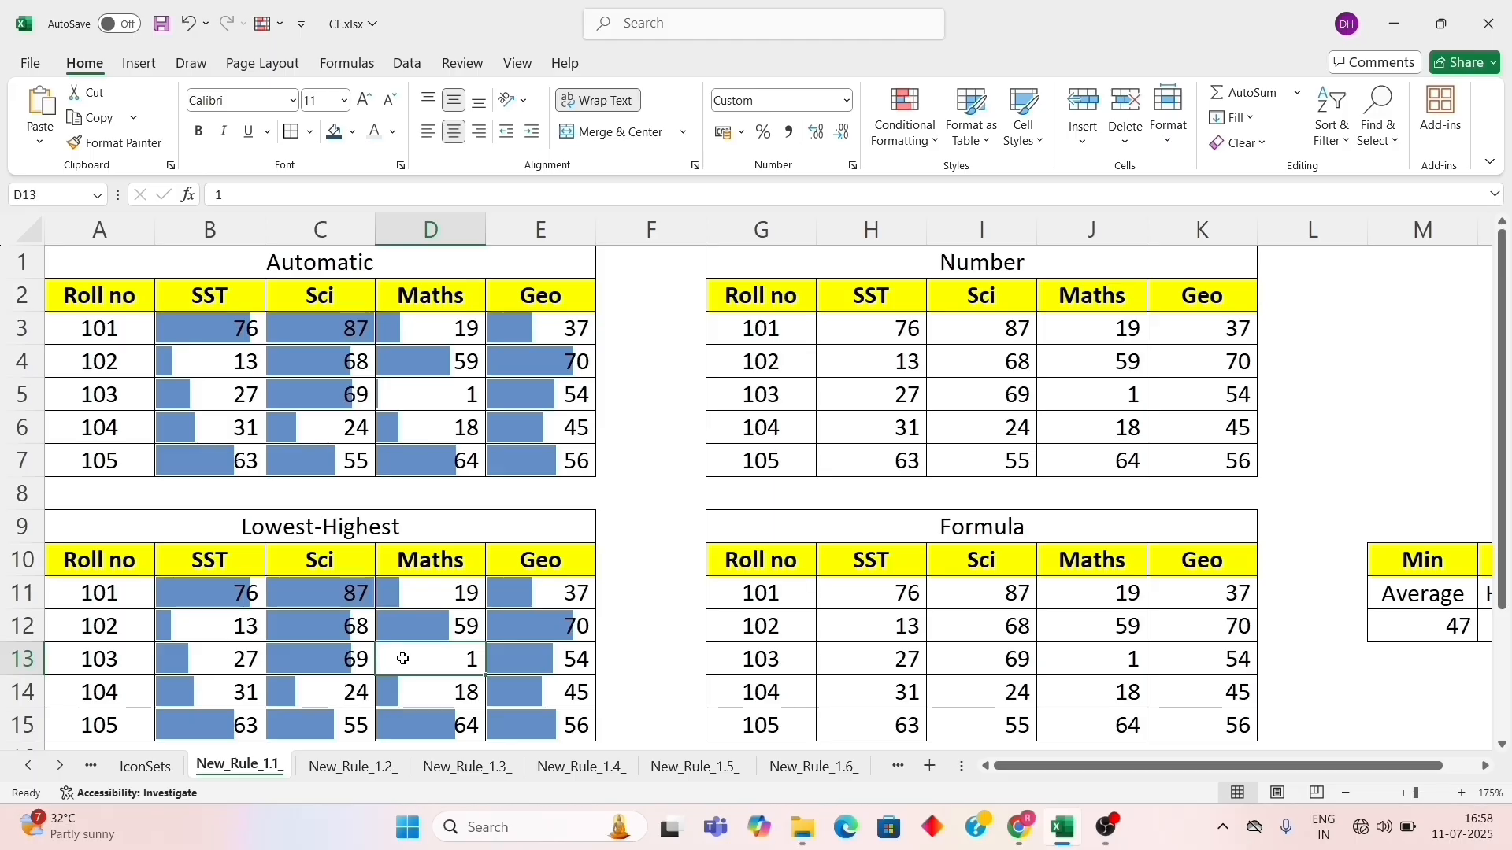
drag(186, 601, 519, 730)
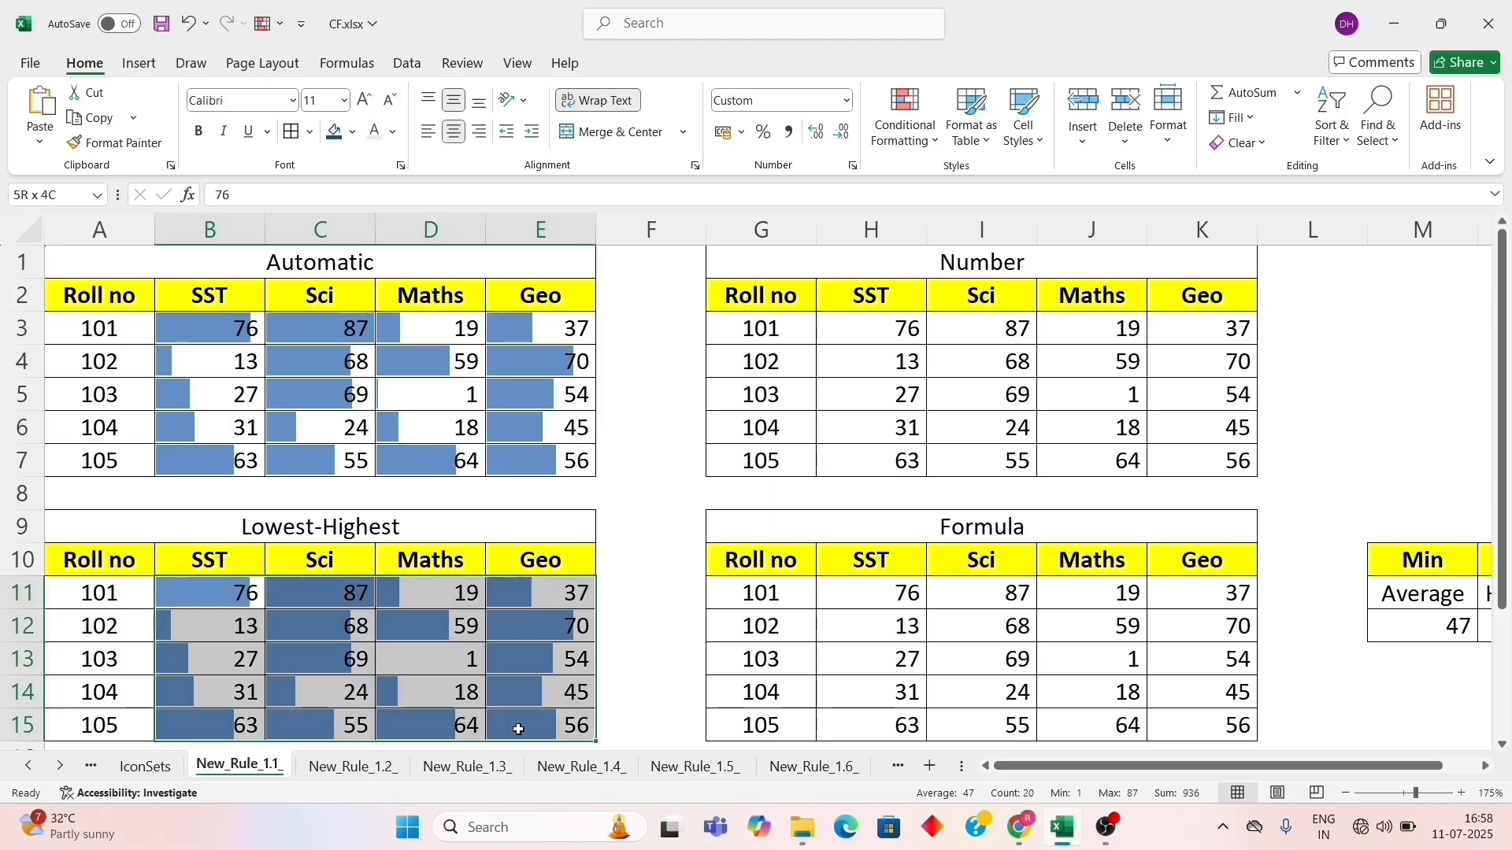
click(461, 663)
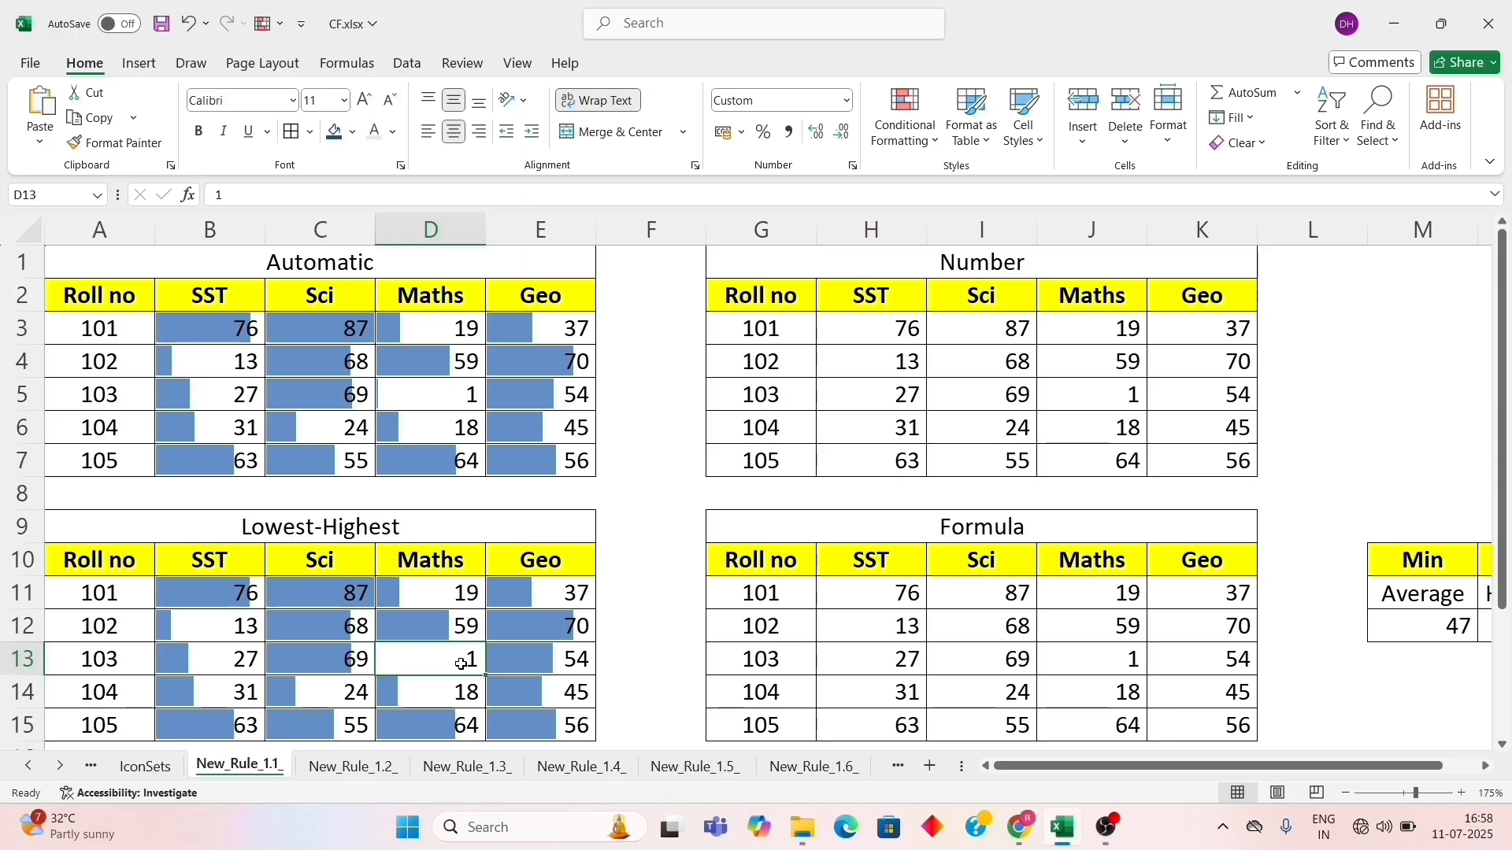
click(340, 597)
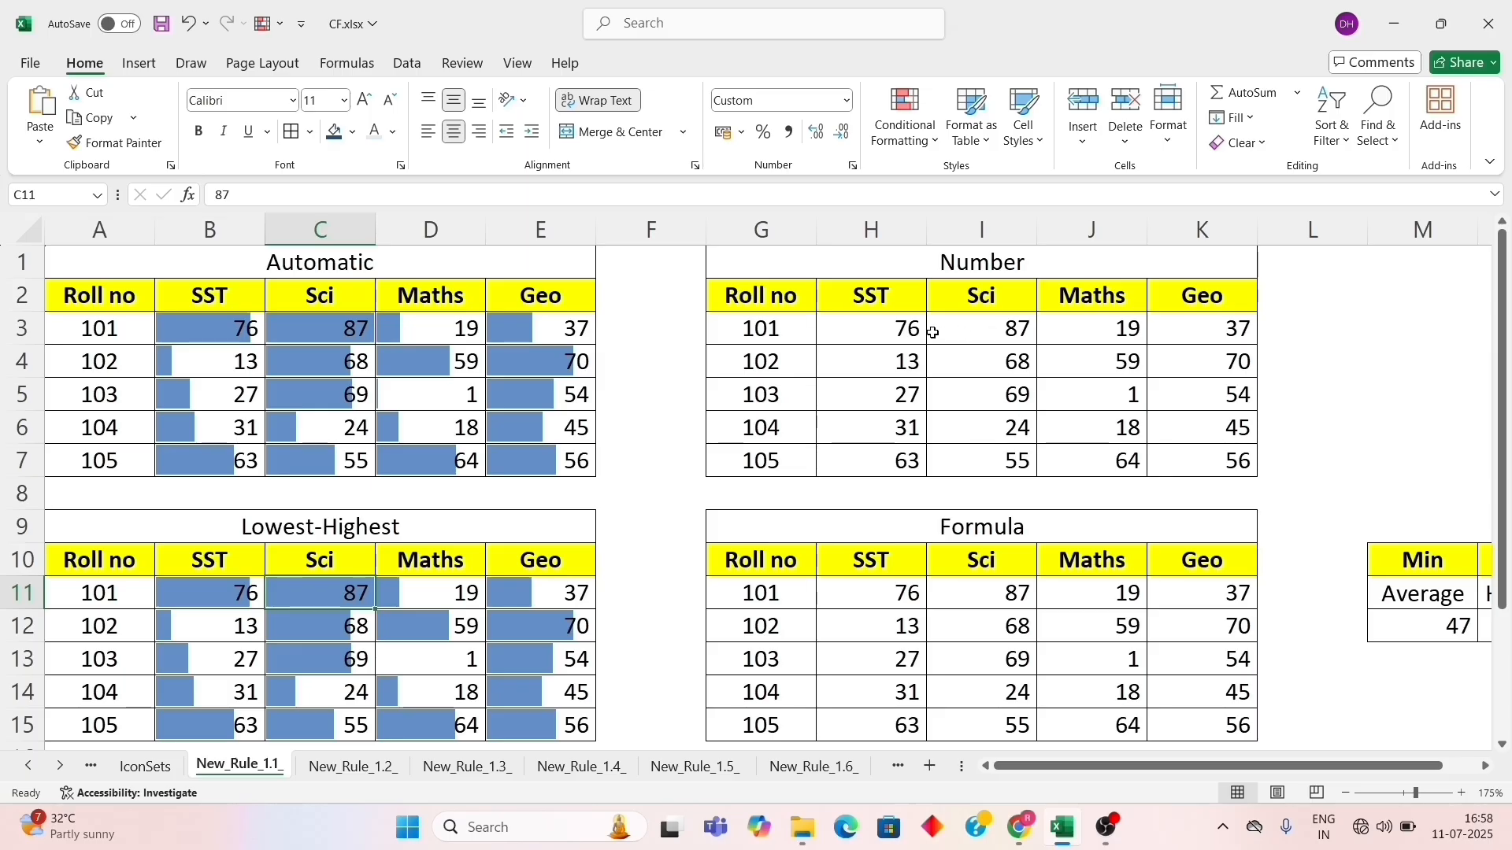
Step: Create a new Data Bar rule for H3:K7 in the Number table with minimum and maximum types set to Number
drag(906, 329, 1197, 447)
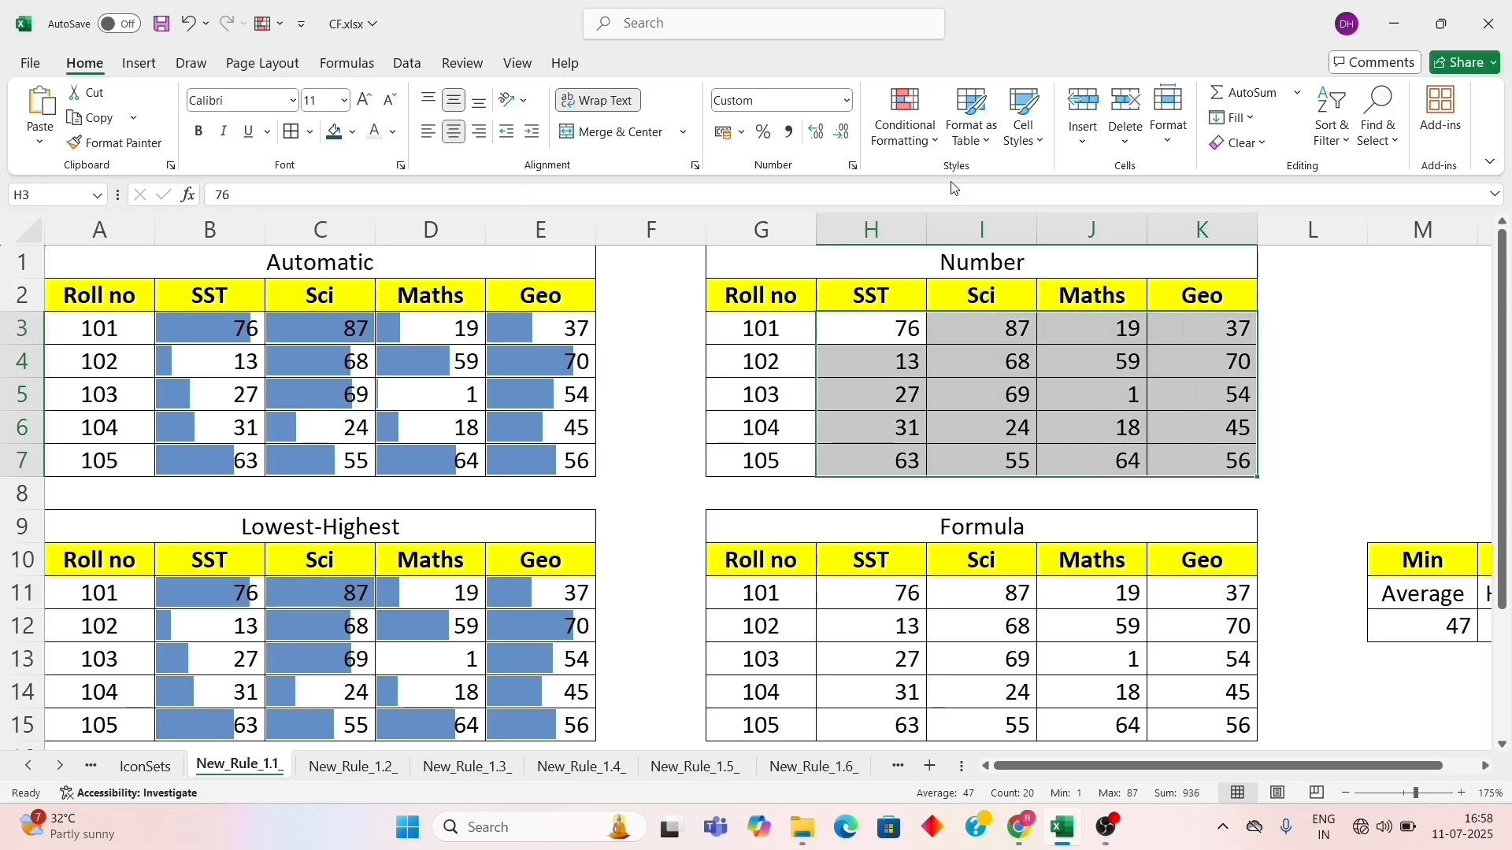
click(913, 140)
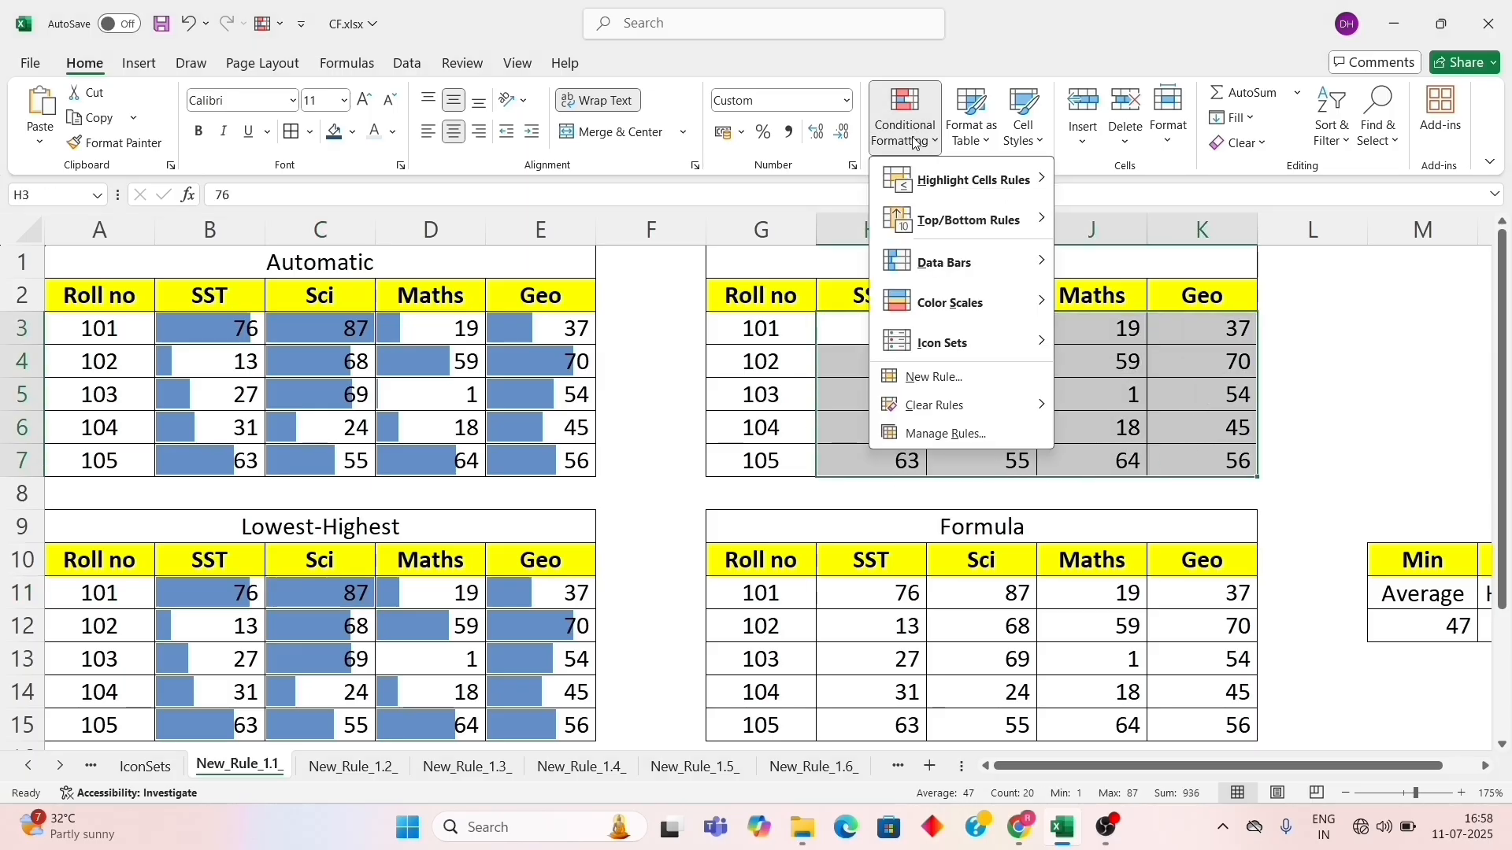
click(945, 376)
click(784, 357)
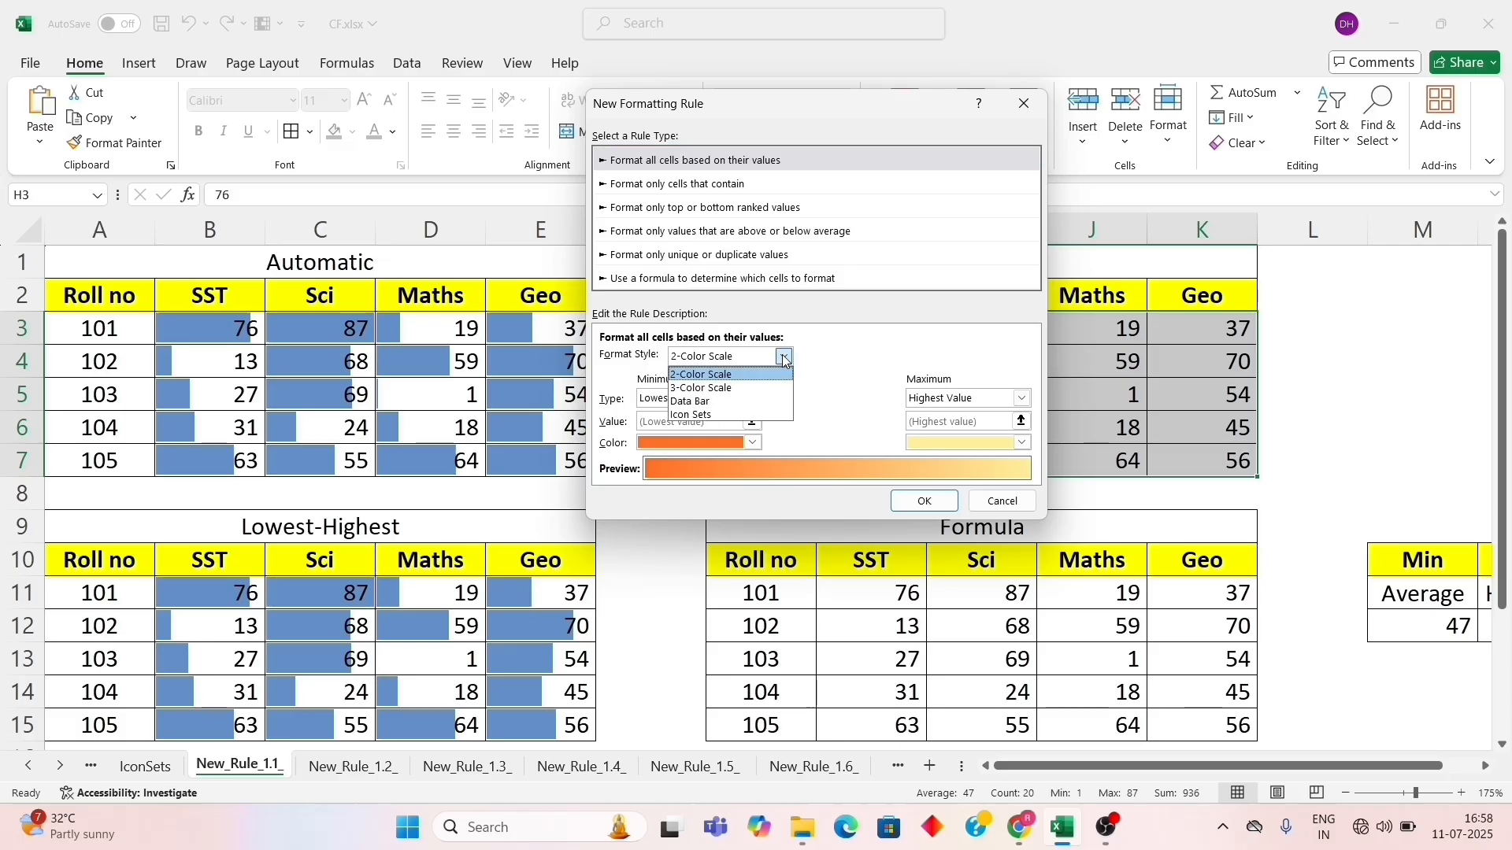
click(770, 408)
click(768, 399)
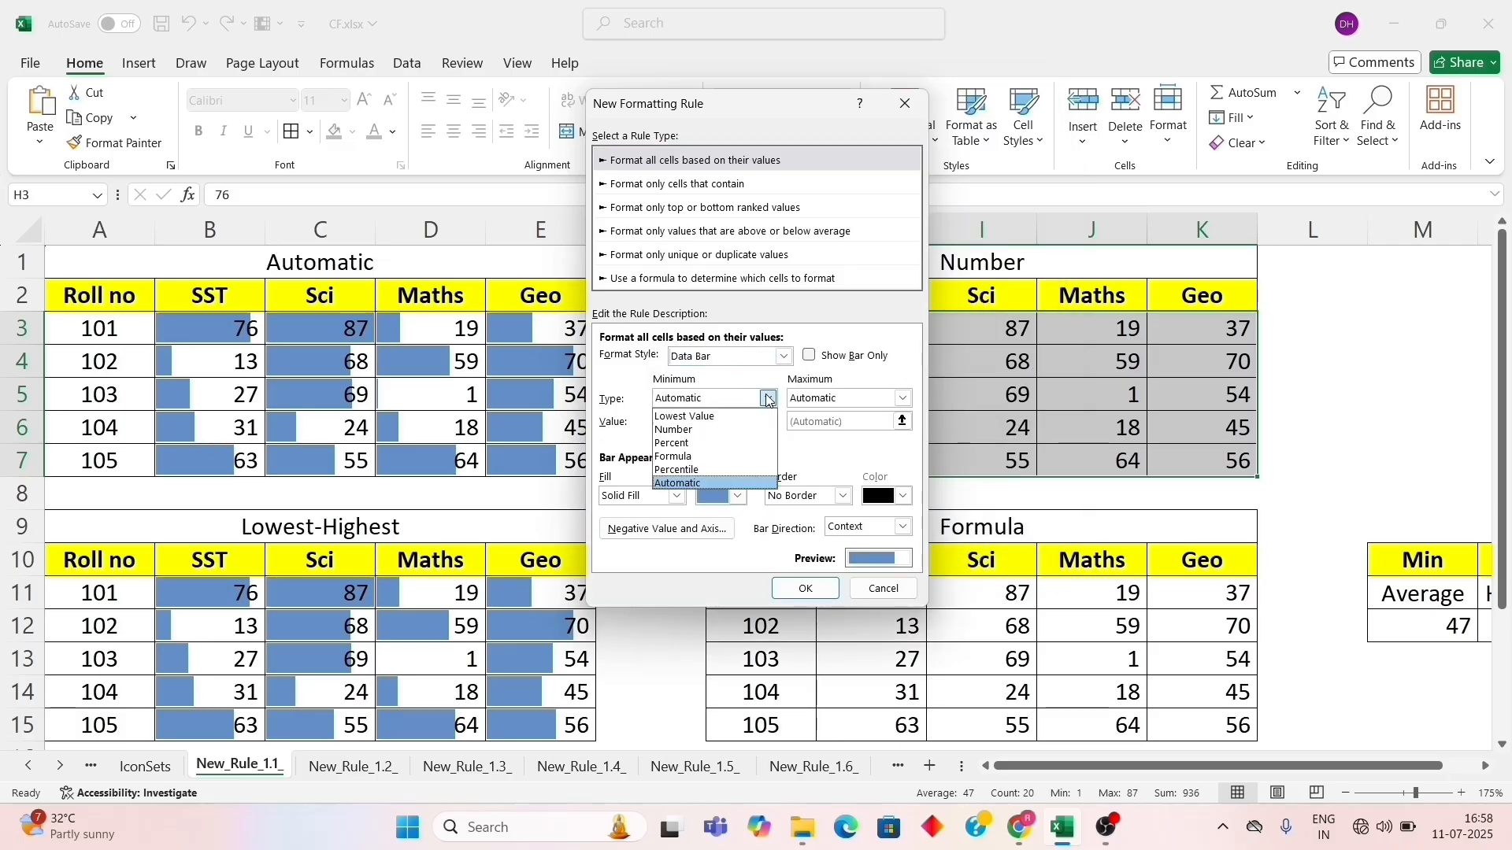
click(742, 431)
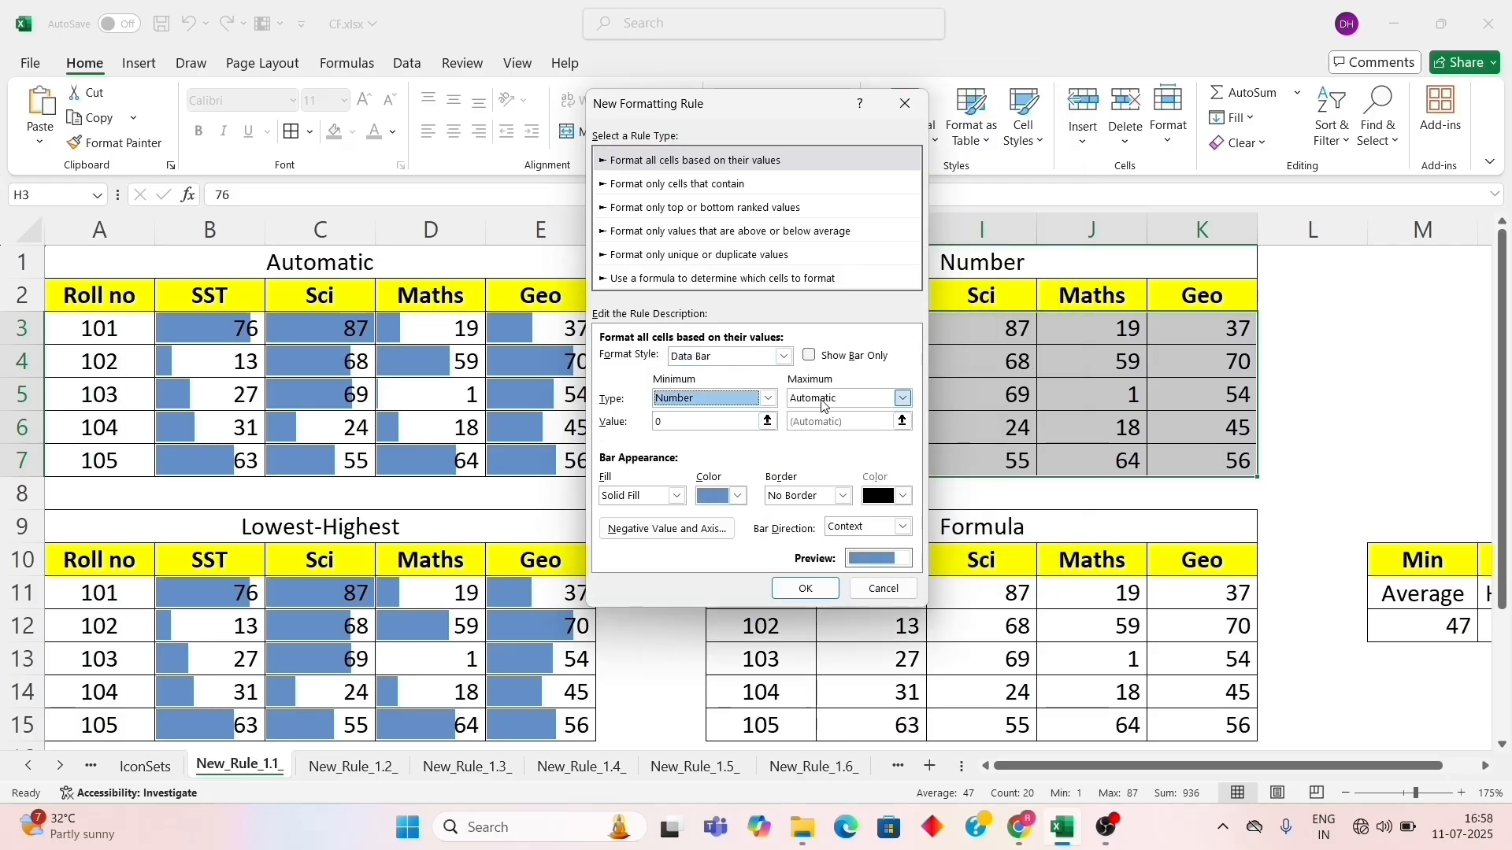
click(903, 399)
click(821, 432)
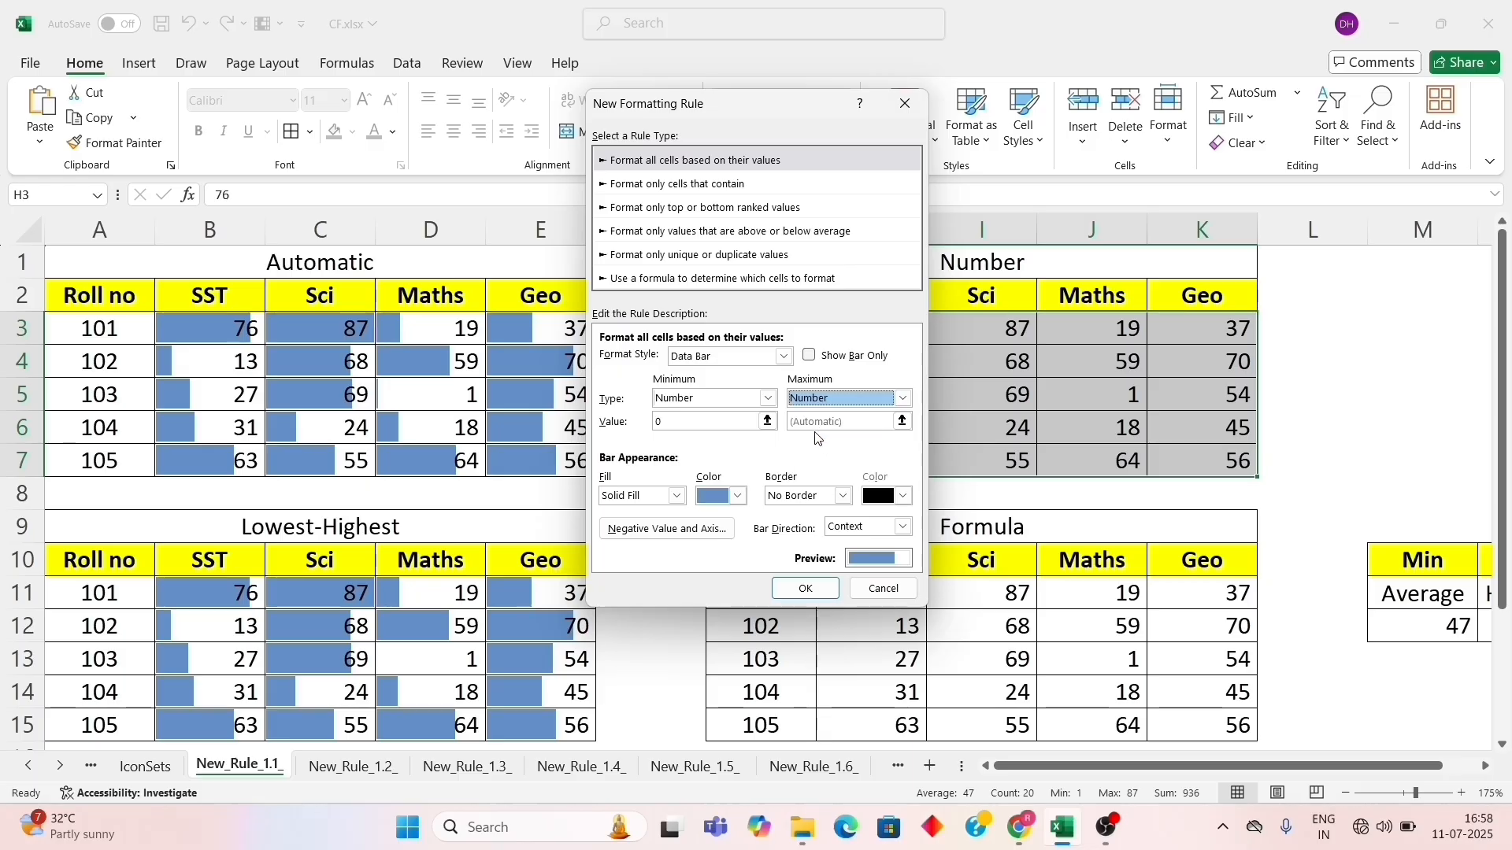
Step: Keep the rule's minimum at 0, set its maximum to 100 and the bar color to turquoise, and apply it
click(680, 424)
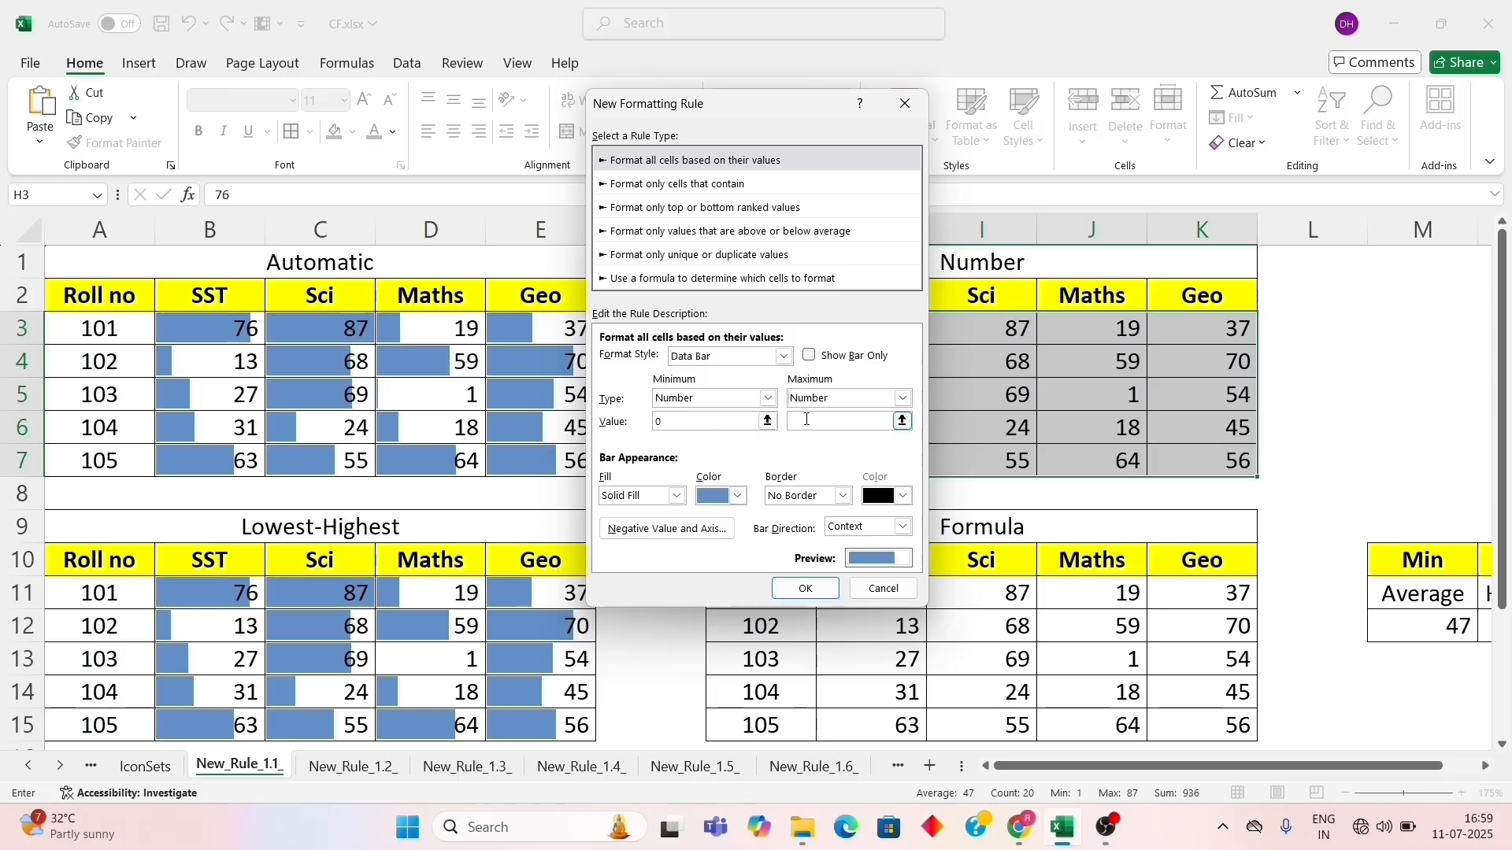
click(807, 419)
text(100)
click(733, 496)
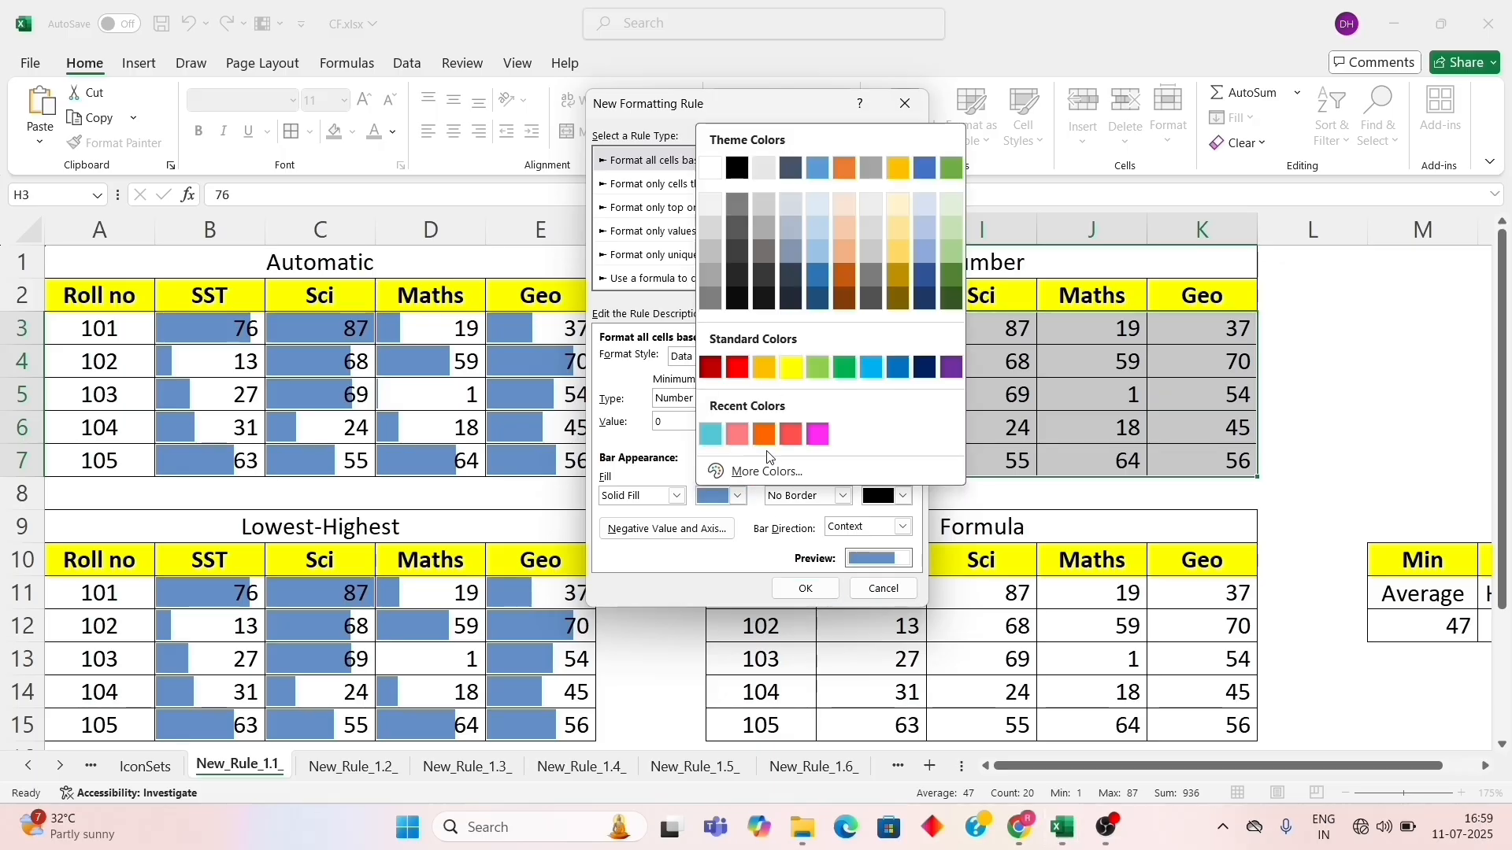
click(710, 434)
click(804, 589)
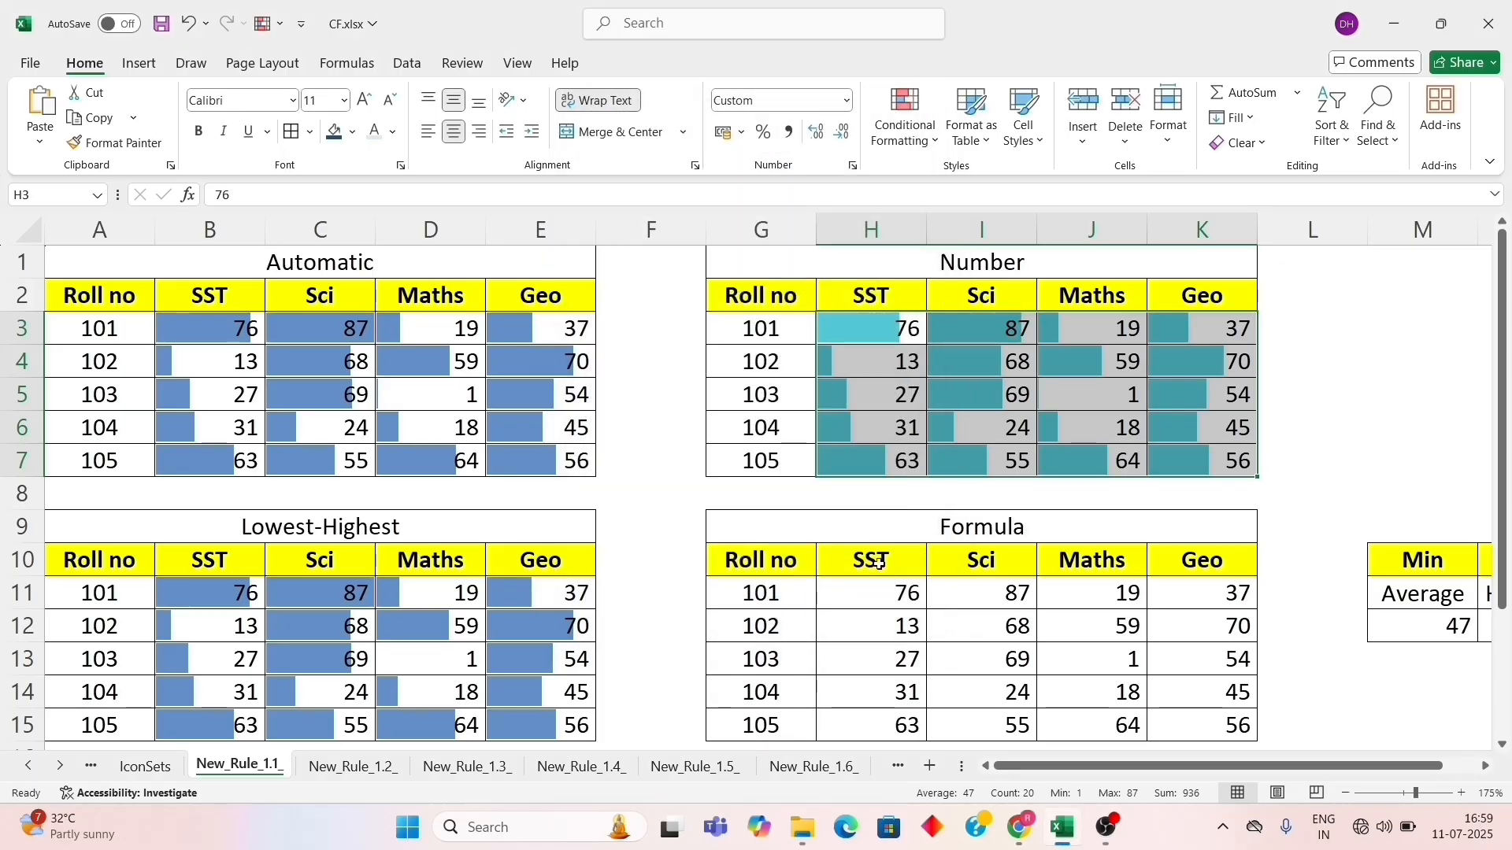
Step: Compare the data bar for the Sci mark of roll no 101 in the Lowest-Highest and Number tables
click(1376, 400)
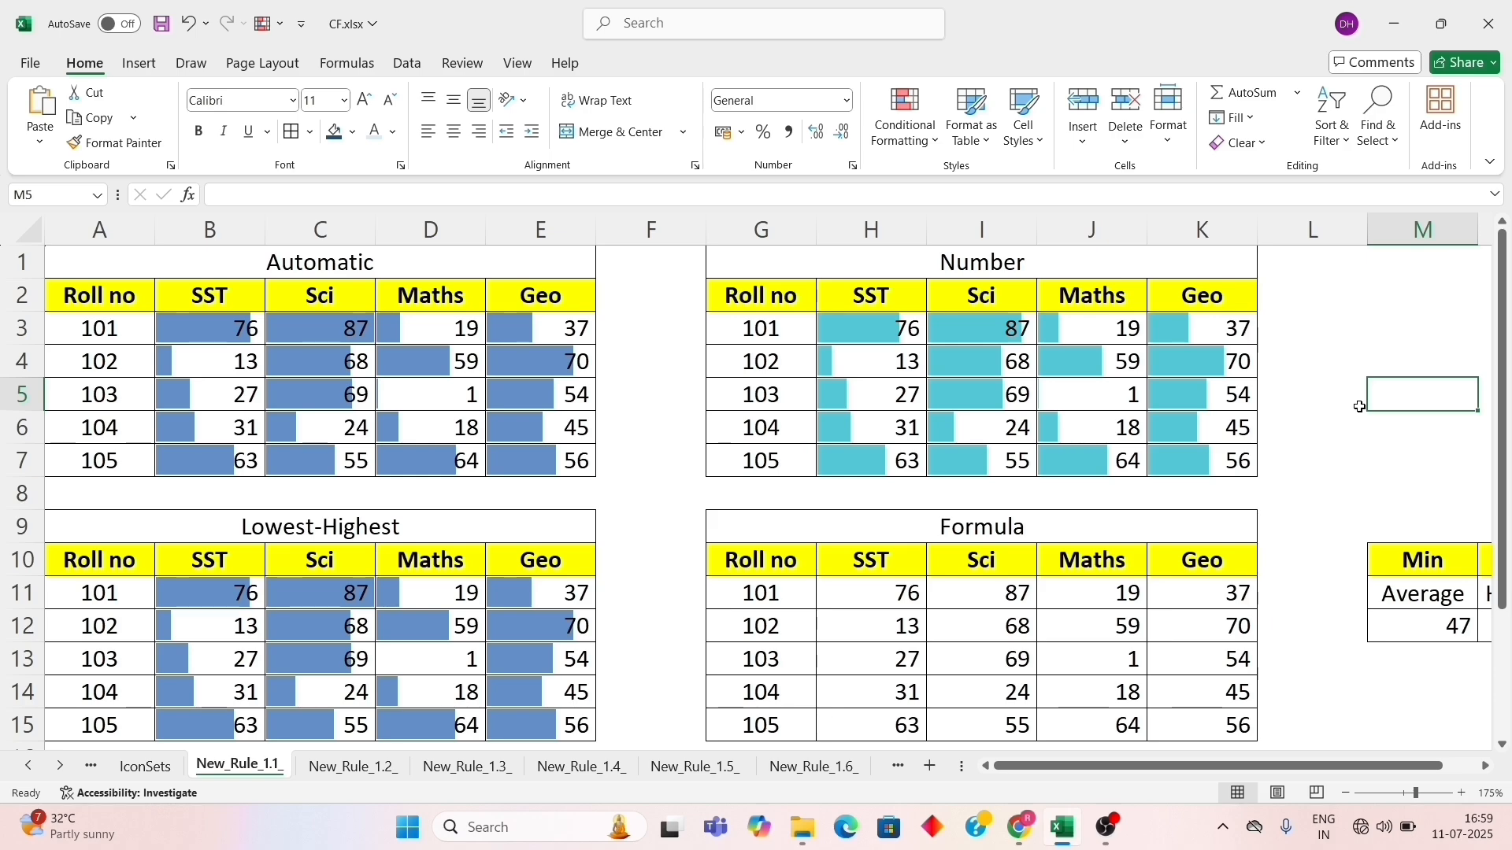
click(369, 595)
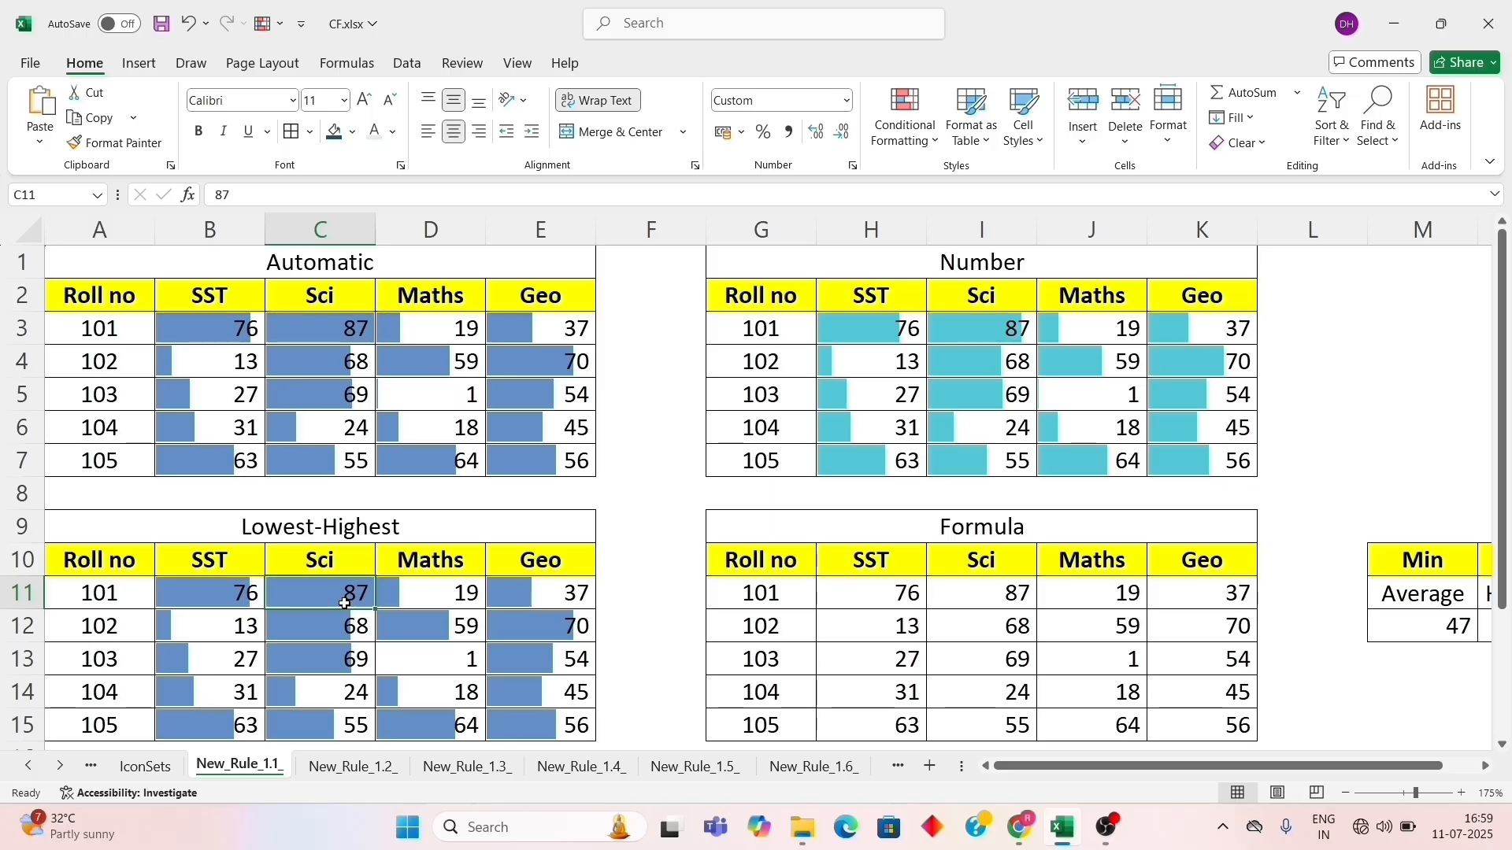
click(1026, 328)
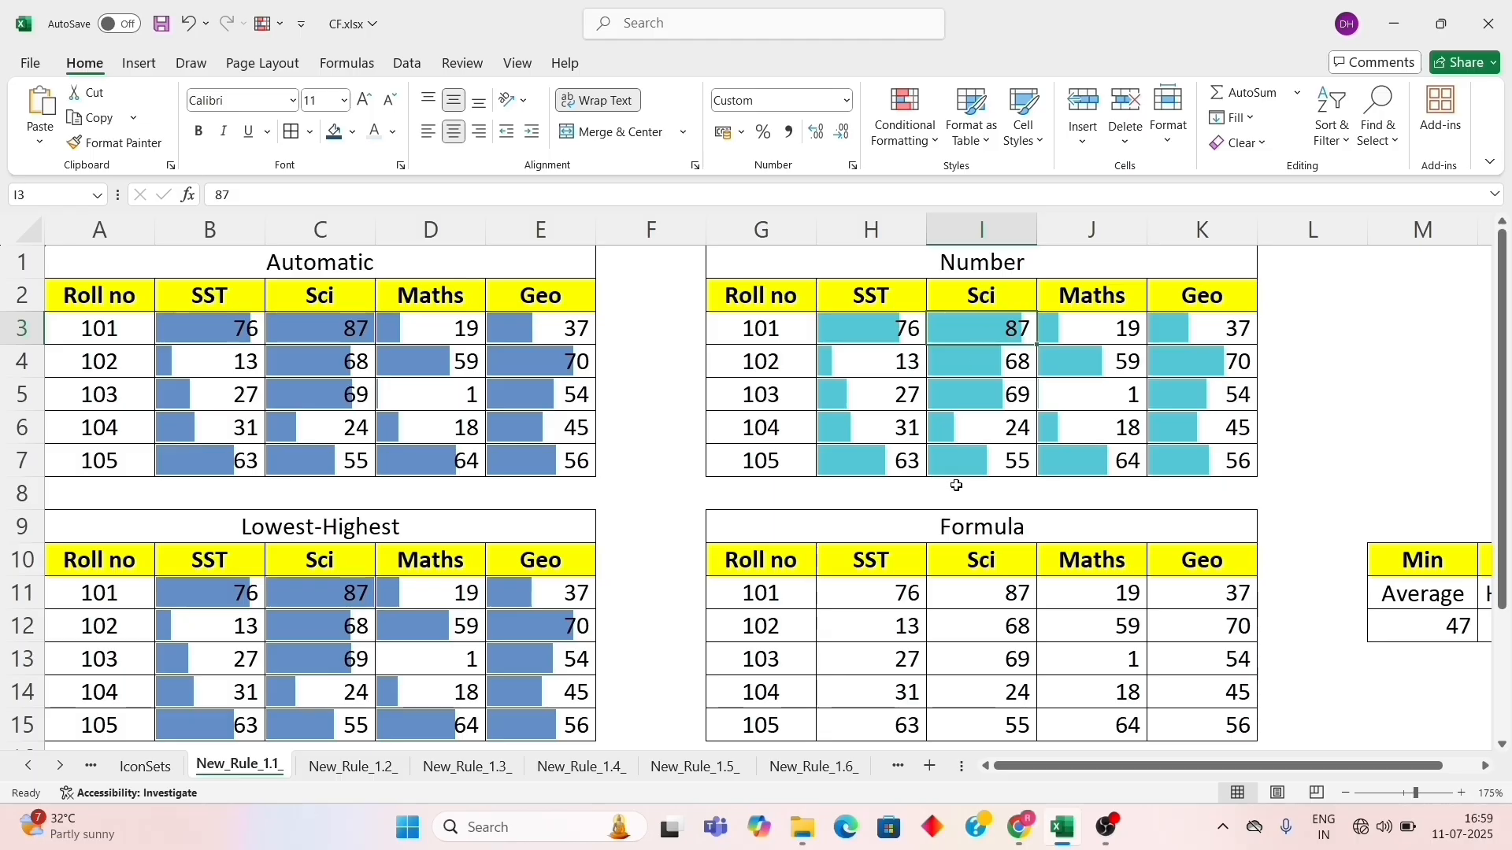
Step: Create a new Data Bar rule for H11:K15 in the Formula table with minimum and maximum types set to Formula
drag(905, 593, 1216, 723)
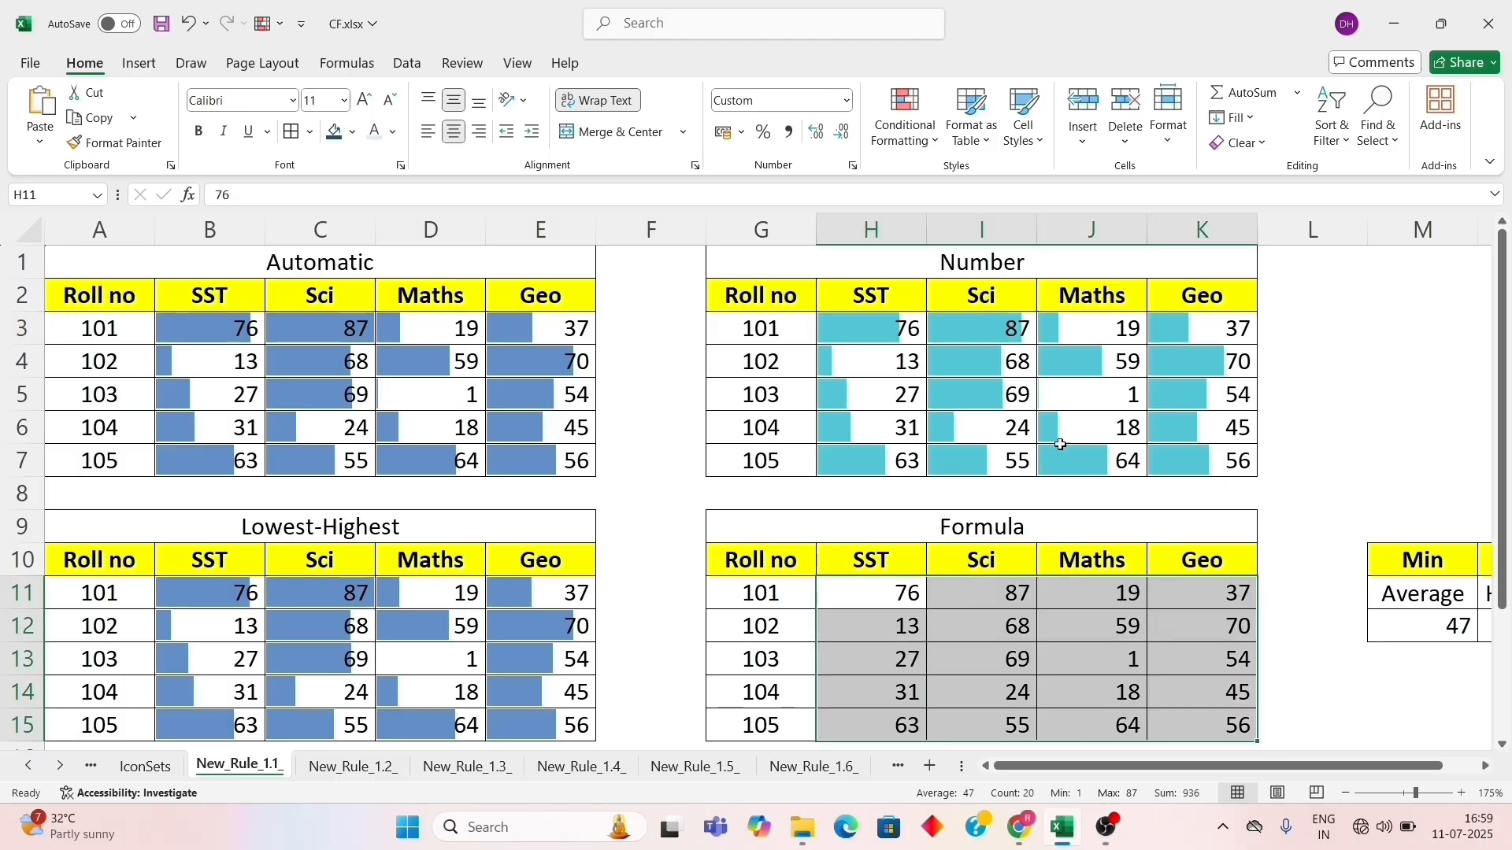
click(905, 118)
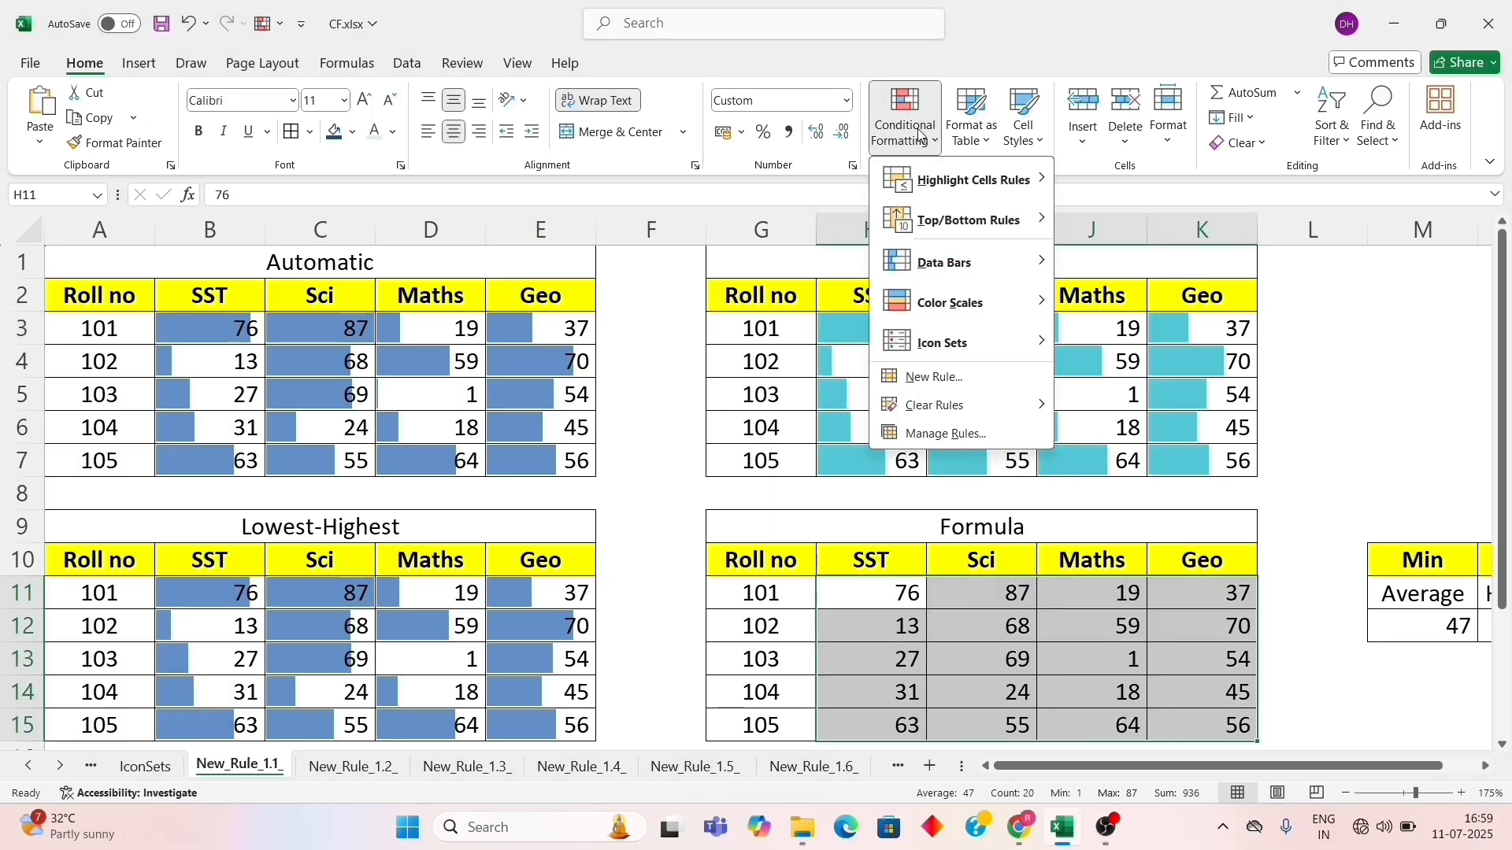
click(934, 378)
click(723, 401)
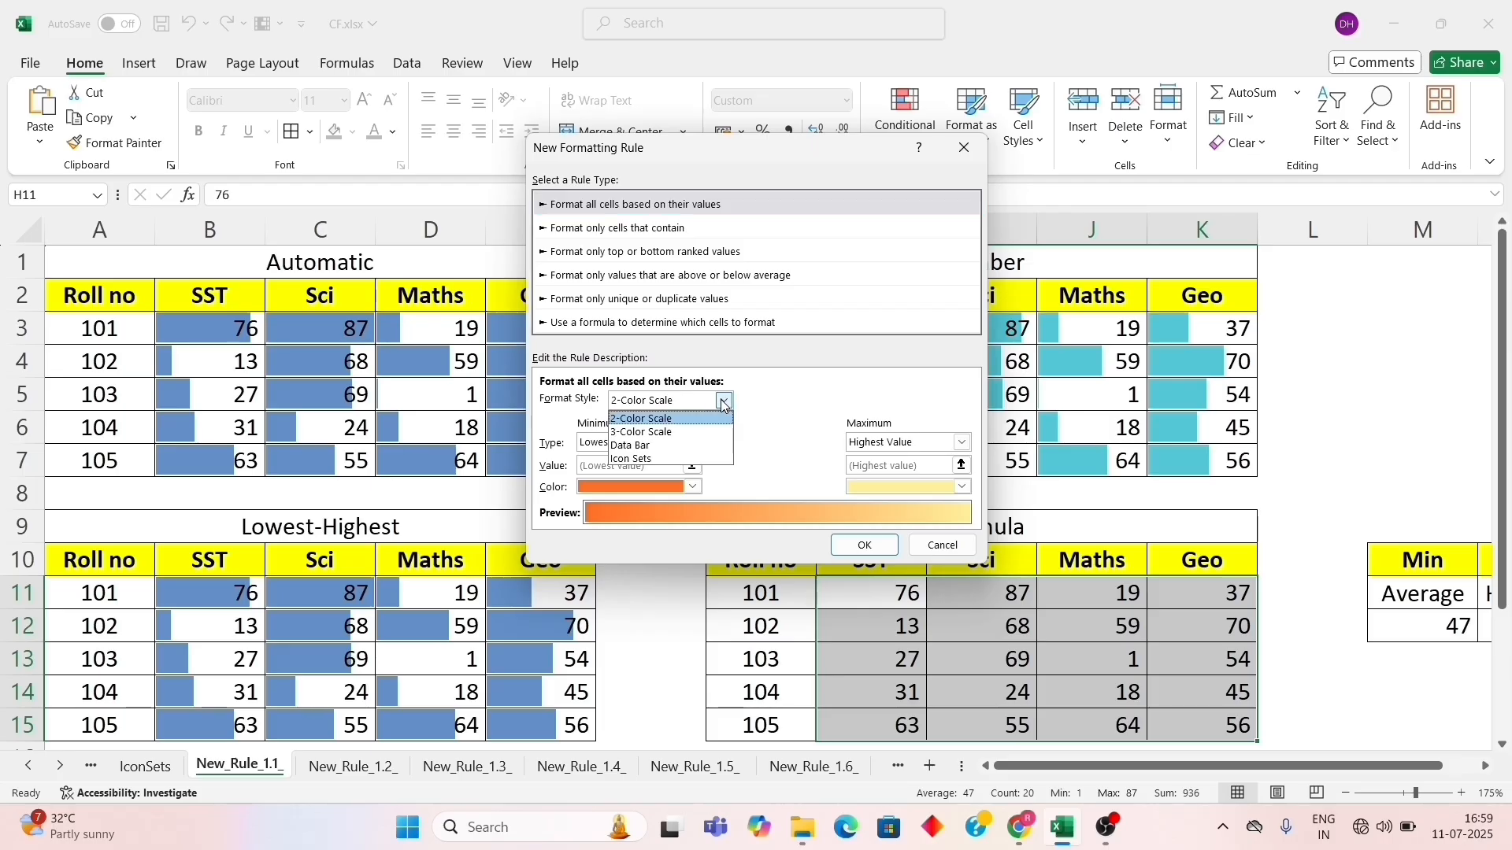
click(709, 446)
click(708, 443)
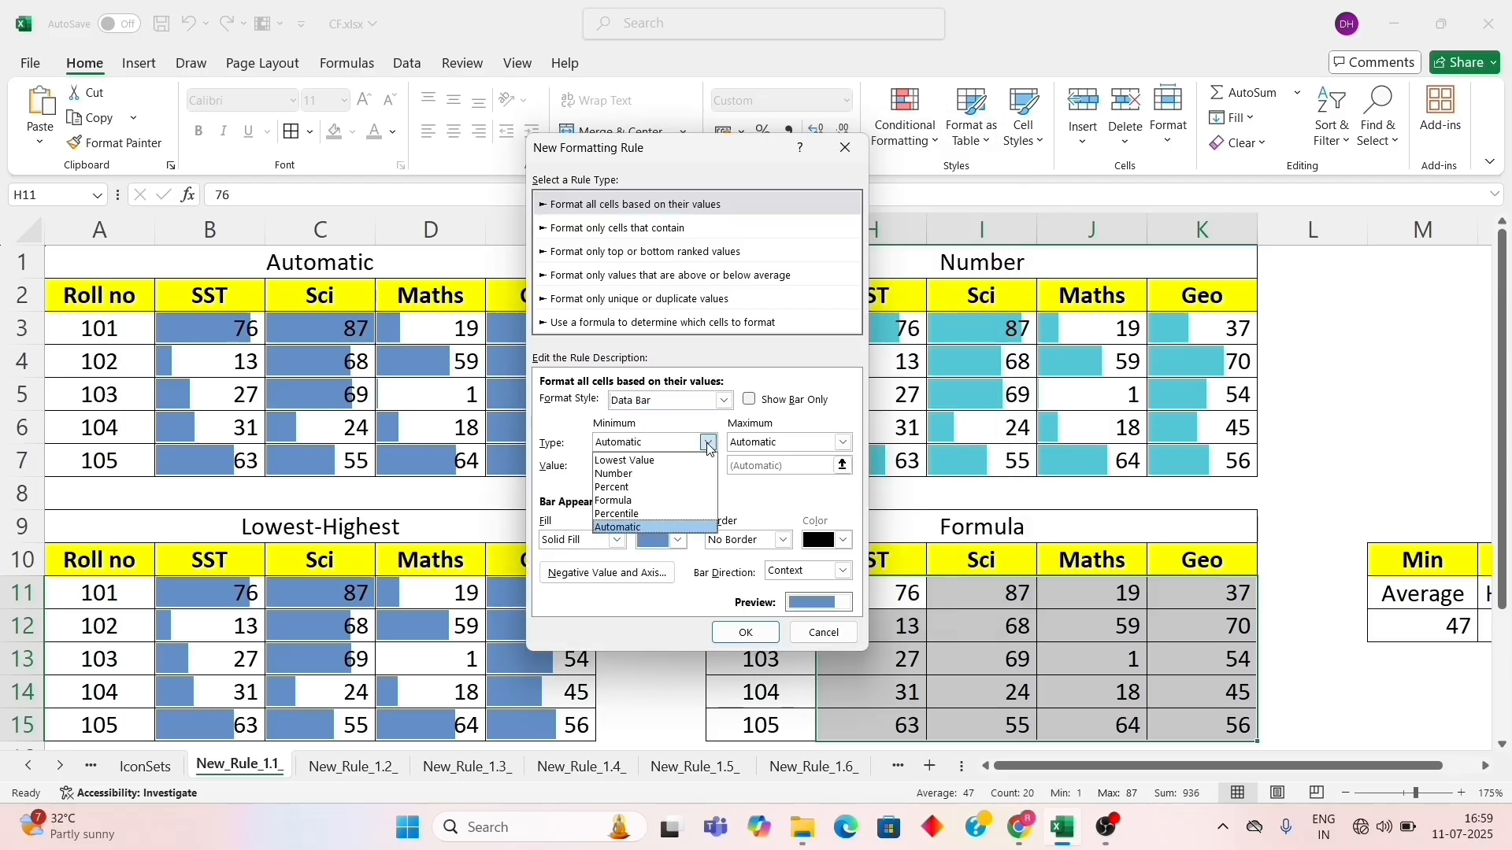
click(664, 504)
click(763, 443)
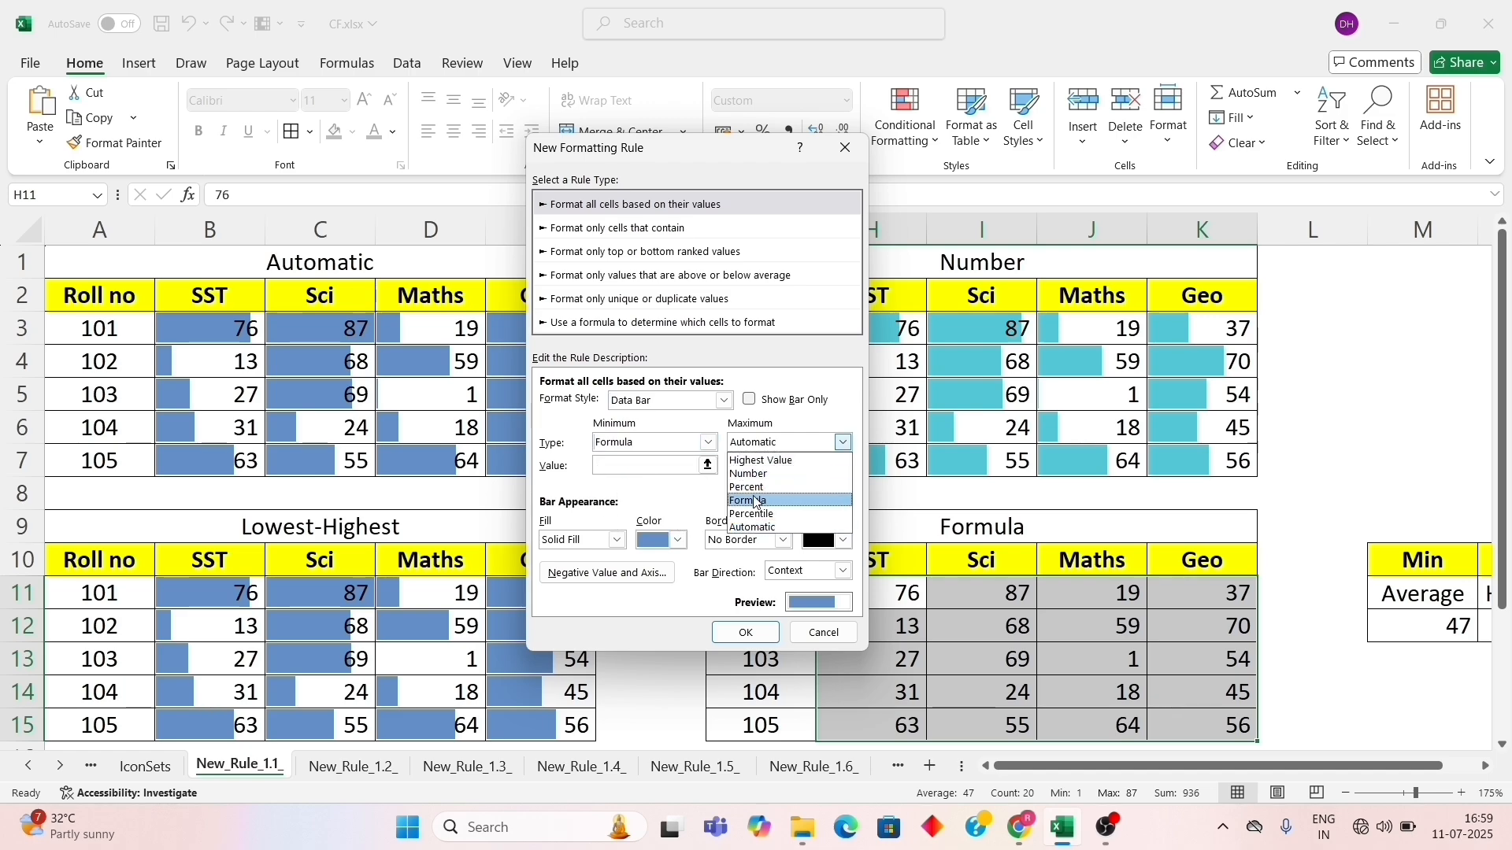
click(756, 501)
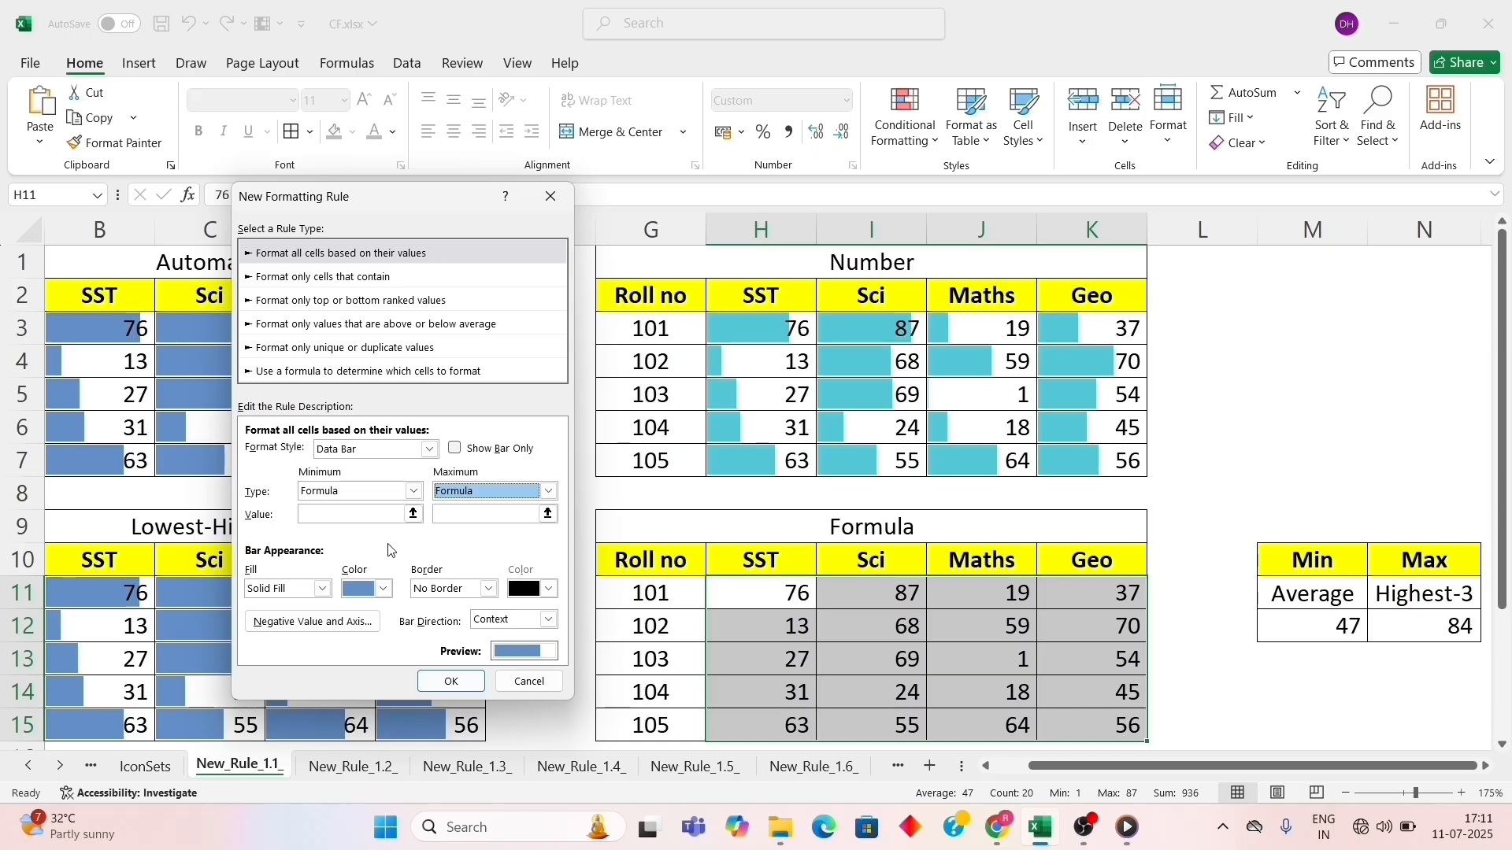
Step: Set the rule's minimum value to the formula =Average($H$11:$K$15)
click(413, 513)
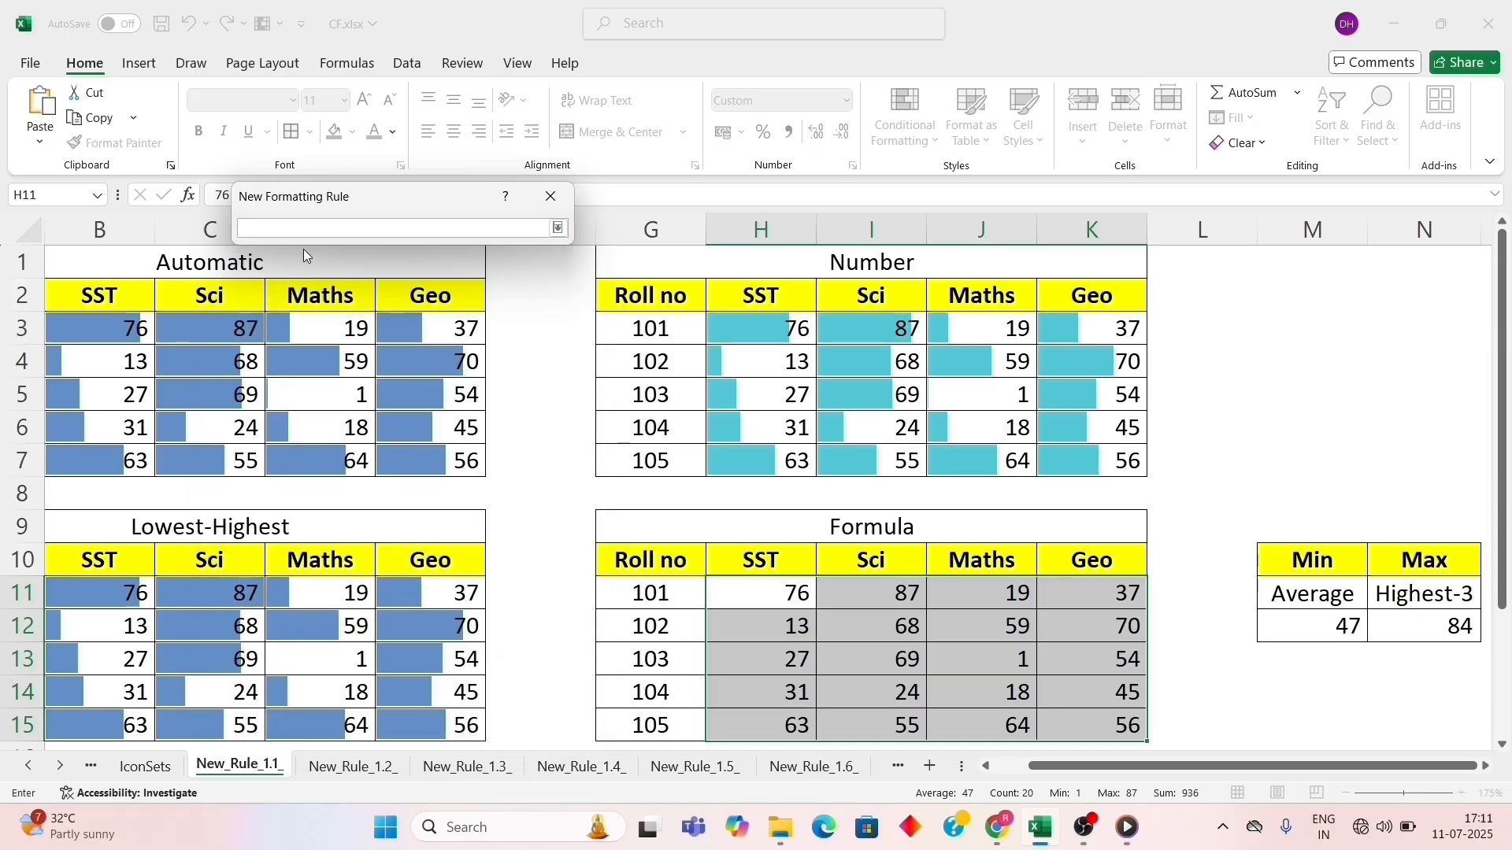
drag(353, 192, 634, 188)
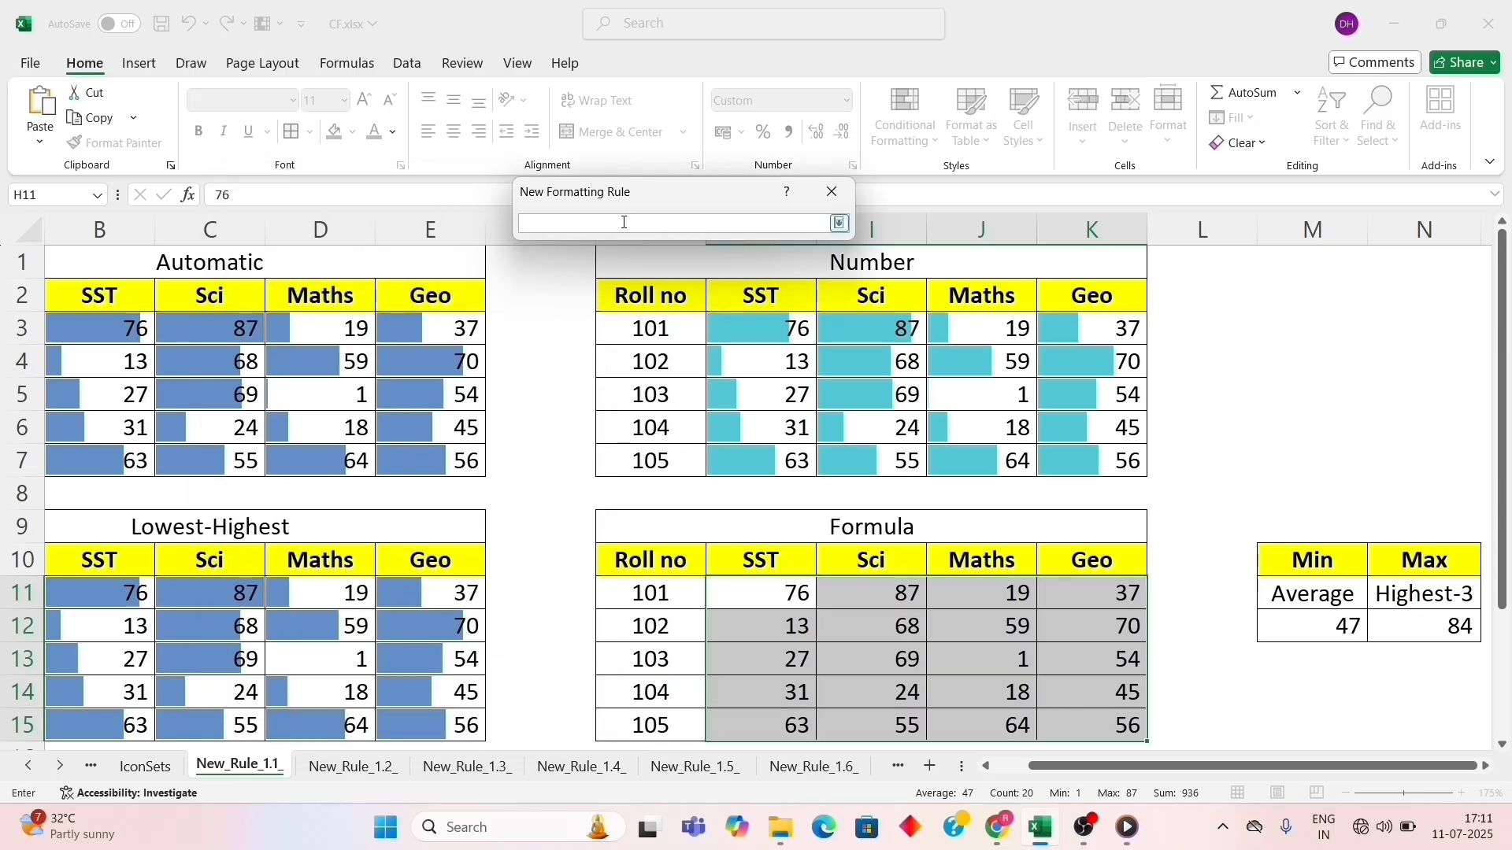
text(=Average()
drag(763, 592, 1069, 728)
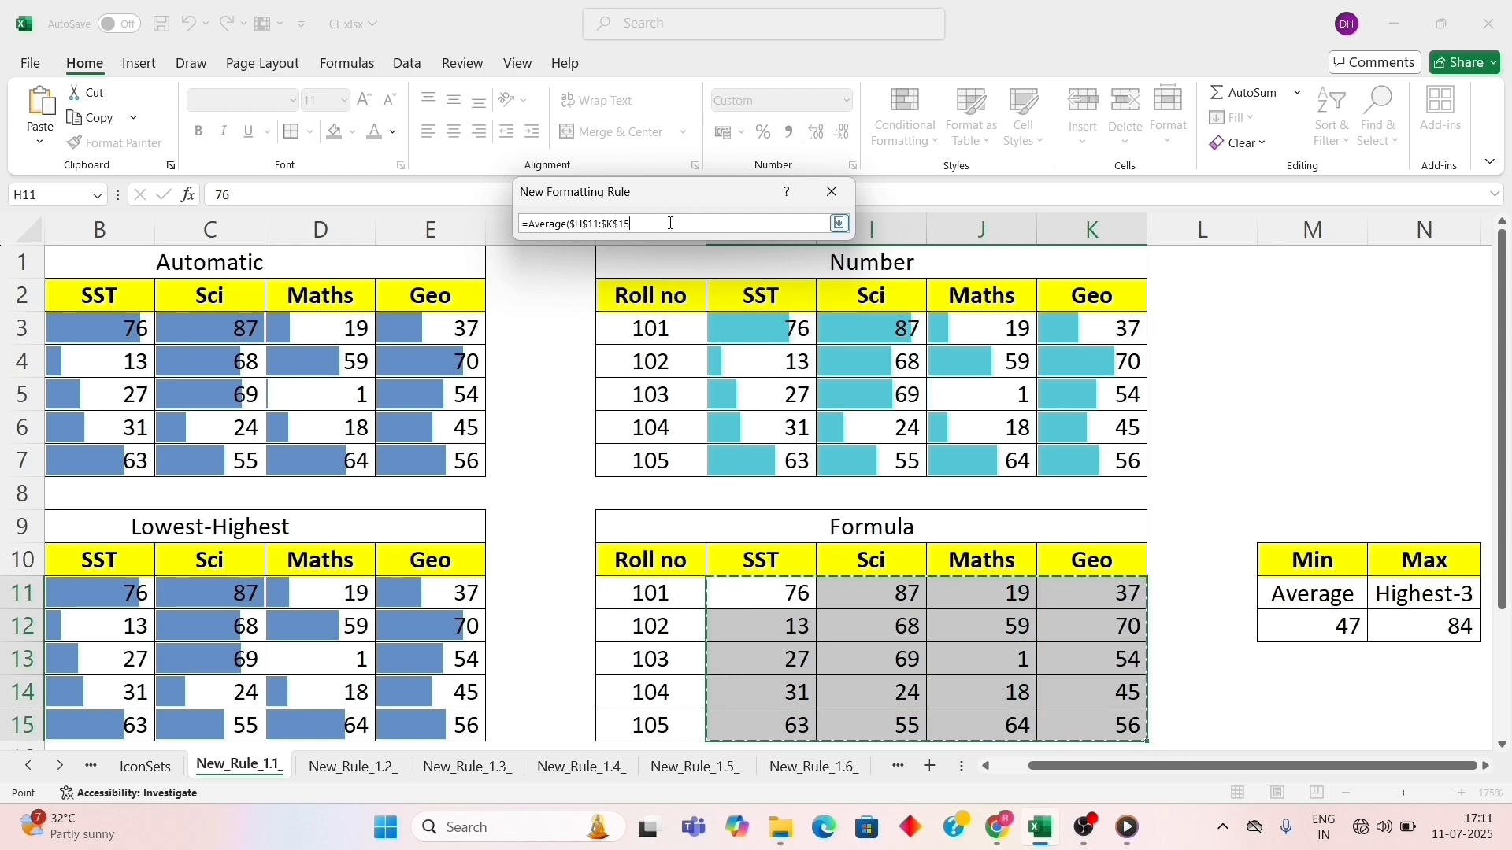
text())
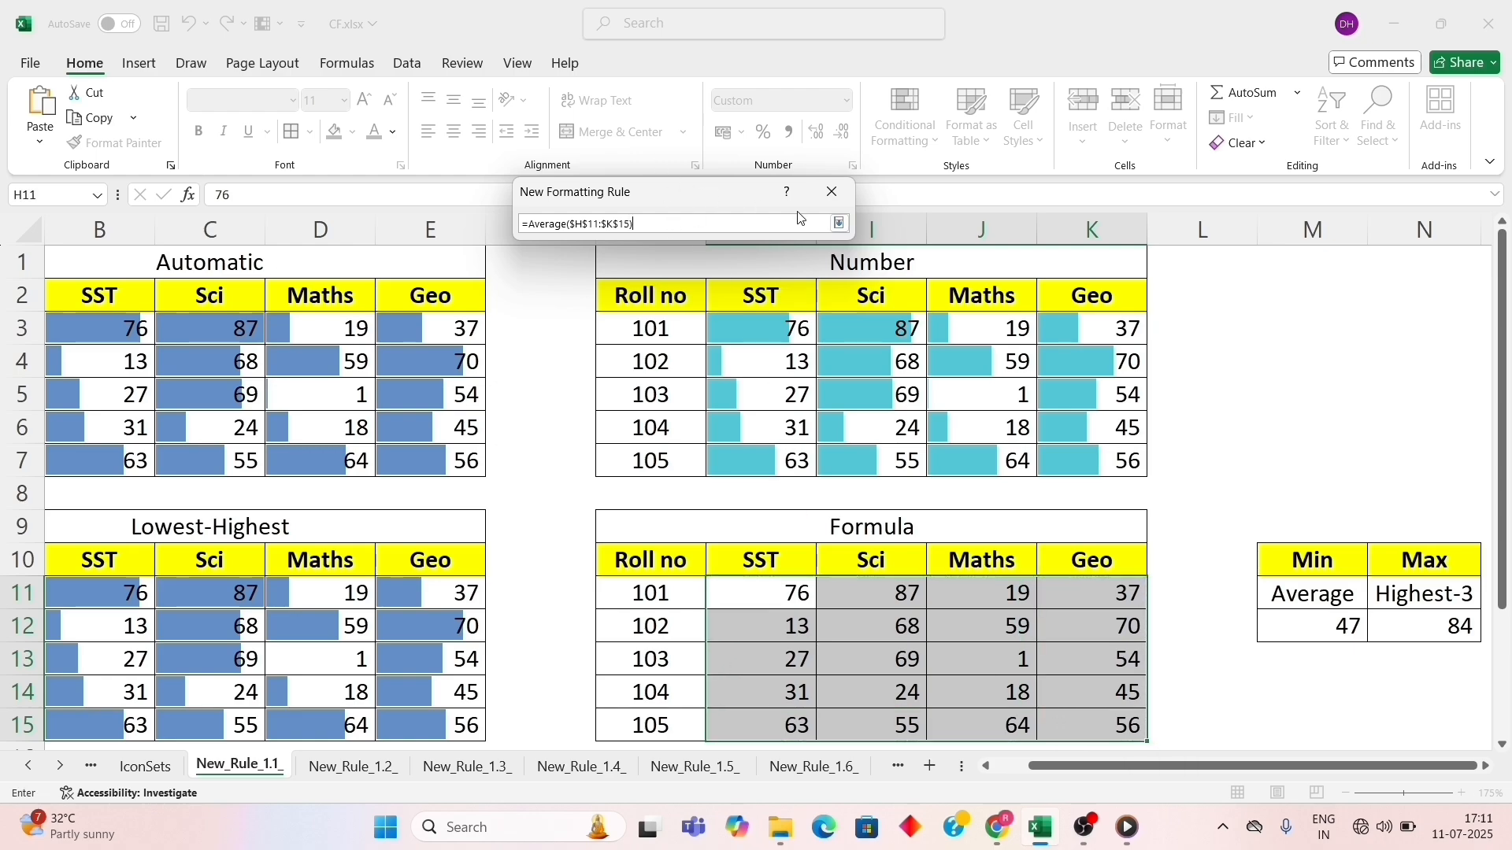
click(840, 223)
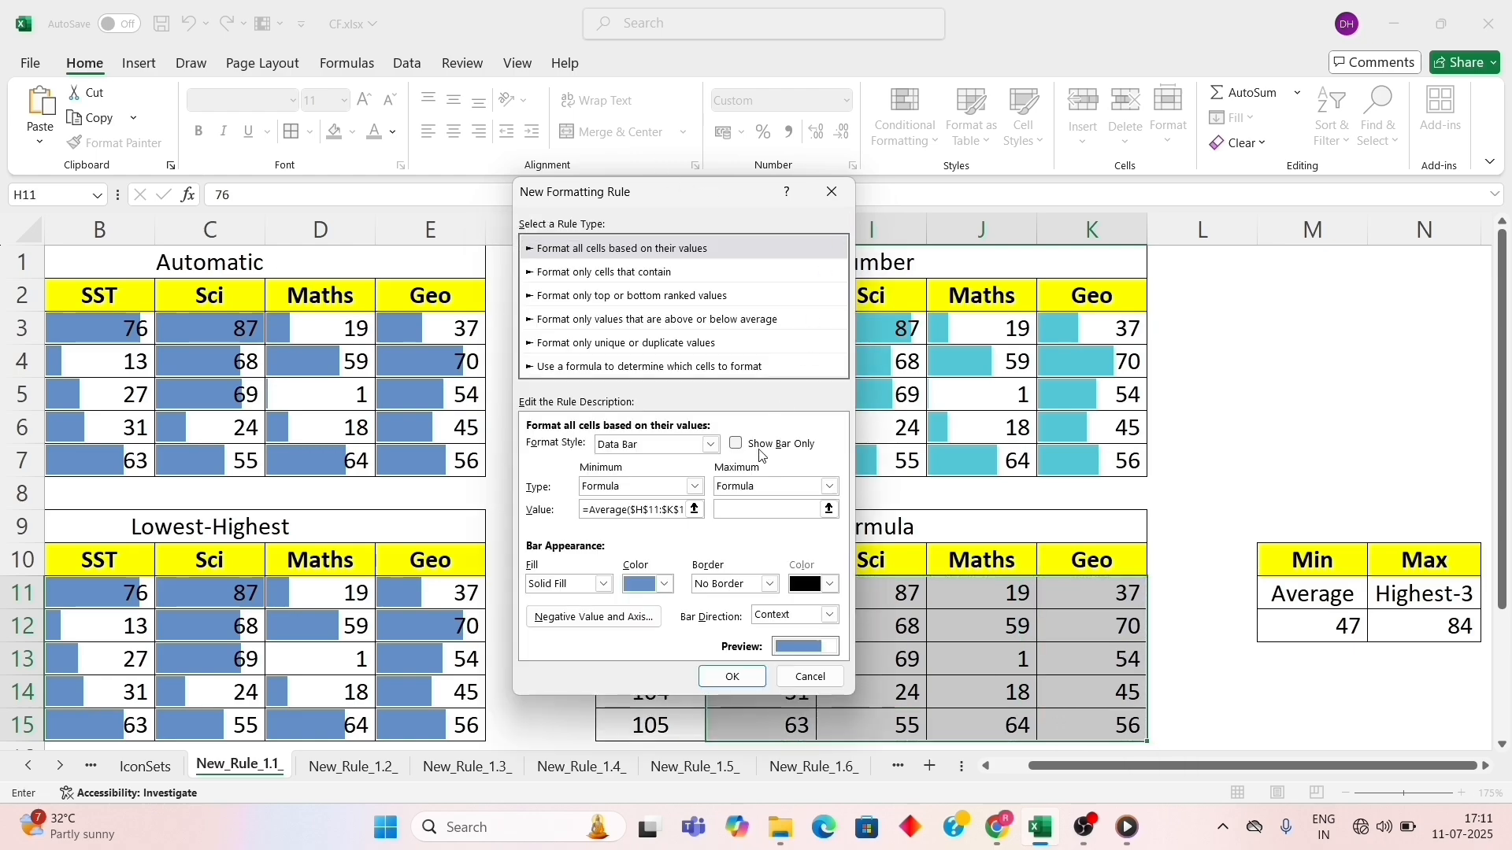
Step: Set the rule's maximum value to the formula =Max($H$11:$K$15)-3
click(726, 512)
click(829, 510)
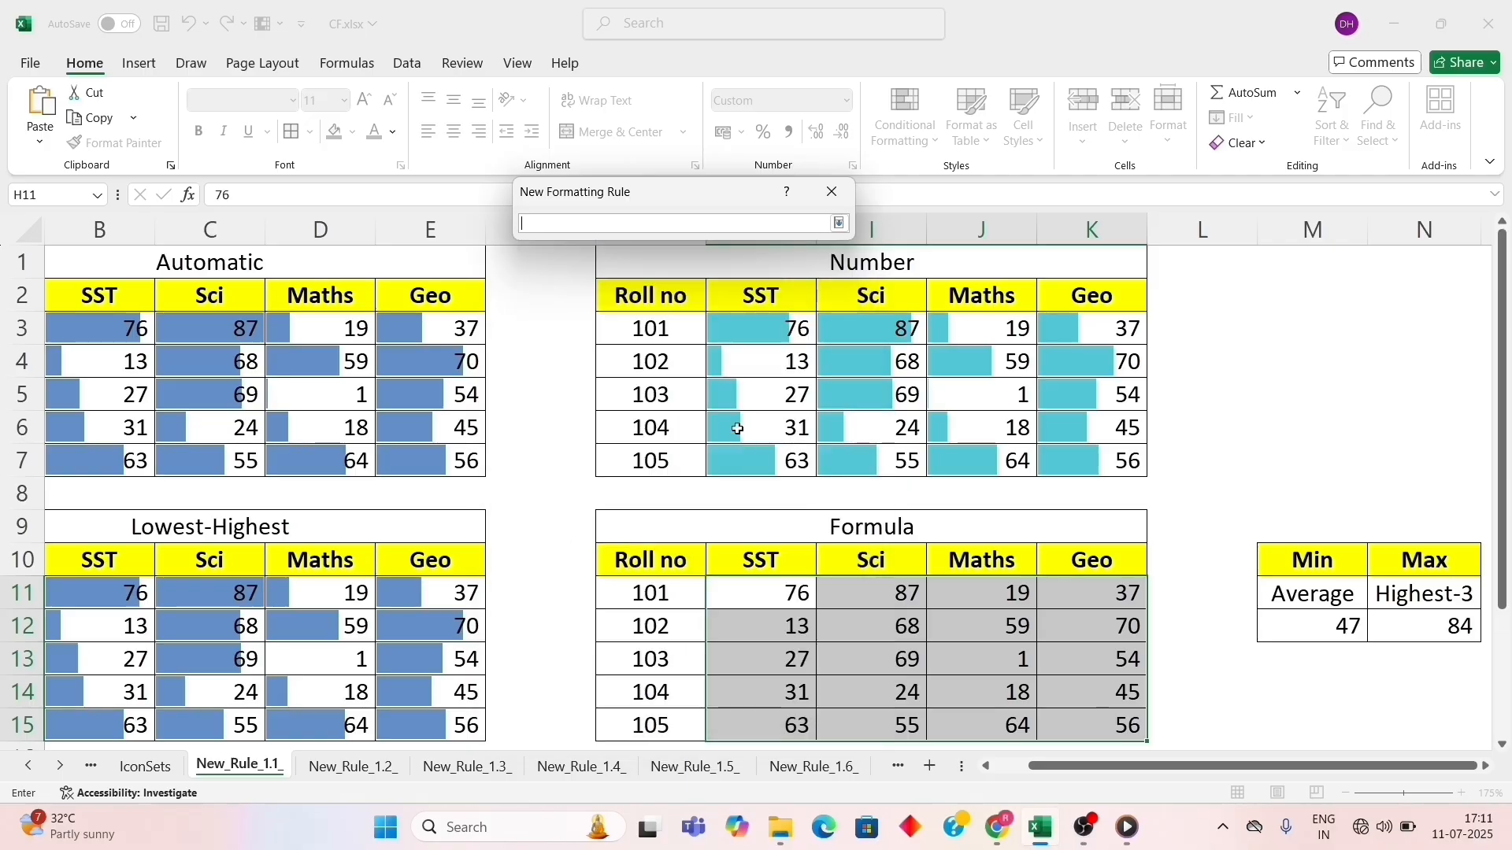
text(=)
text(Max()
drag(778, 602, 1073, 717)
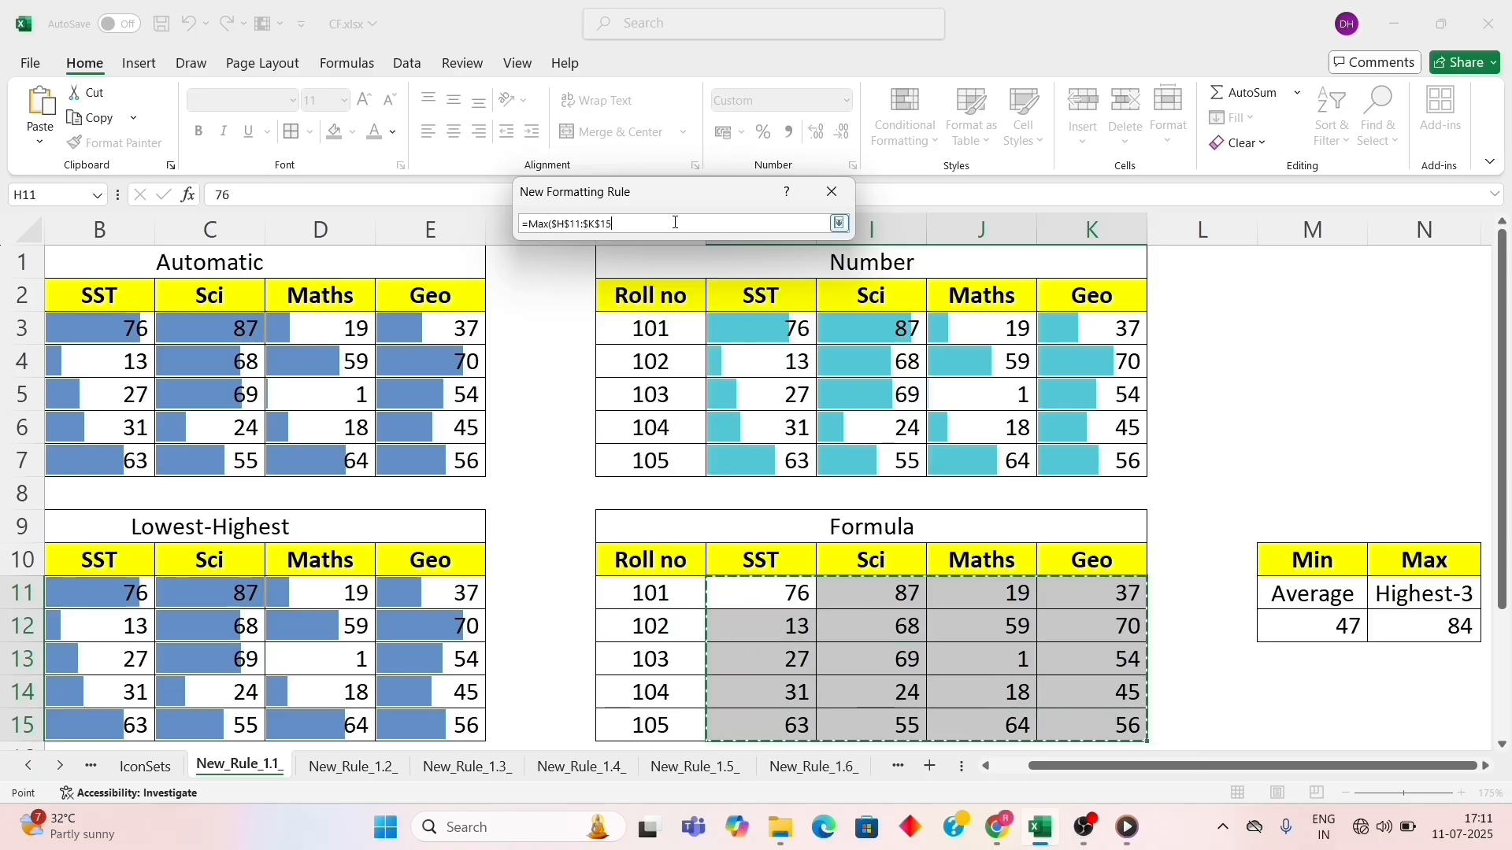
text())
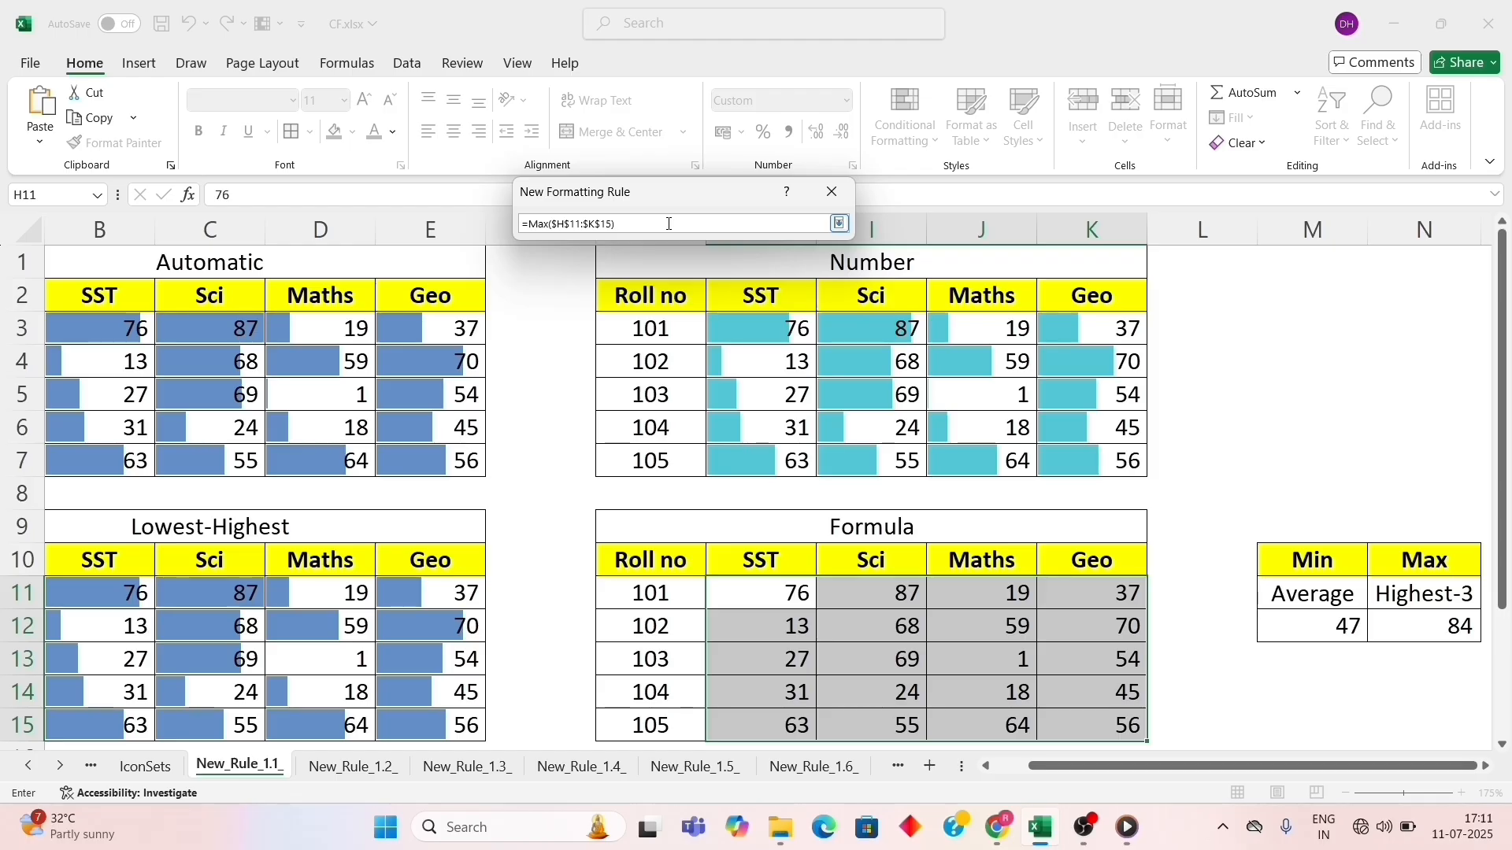
text(-3)
click(840, 223)
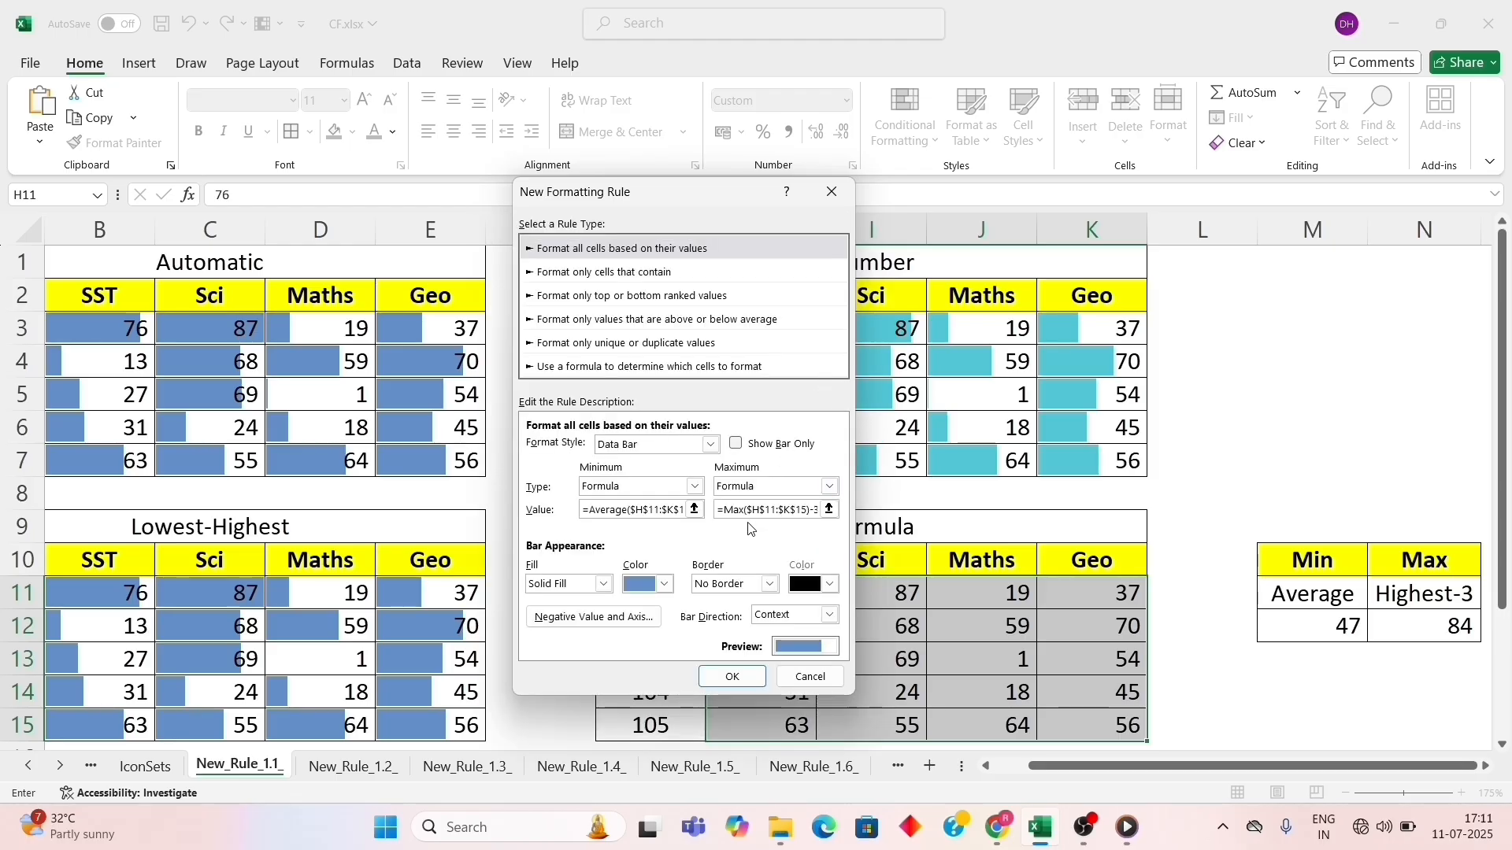
Step: Change the data bar color to light red and apply the rule to the Formula table
click(664, 584)
click(669, 524)
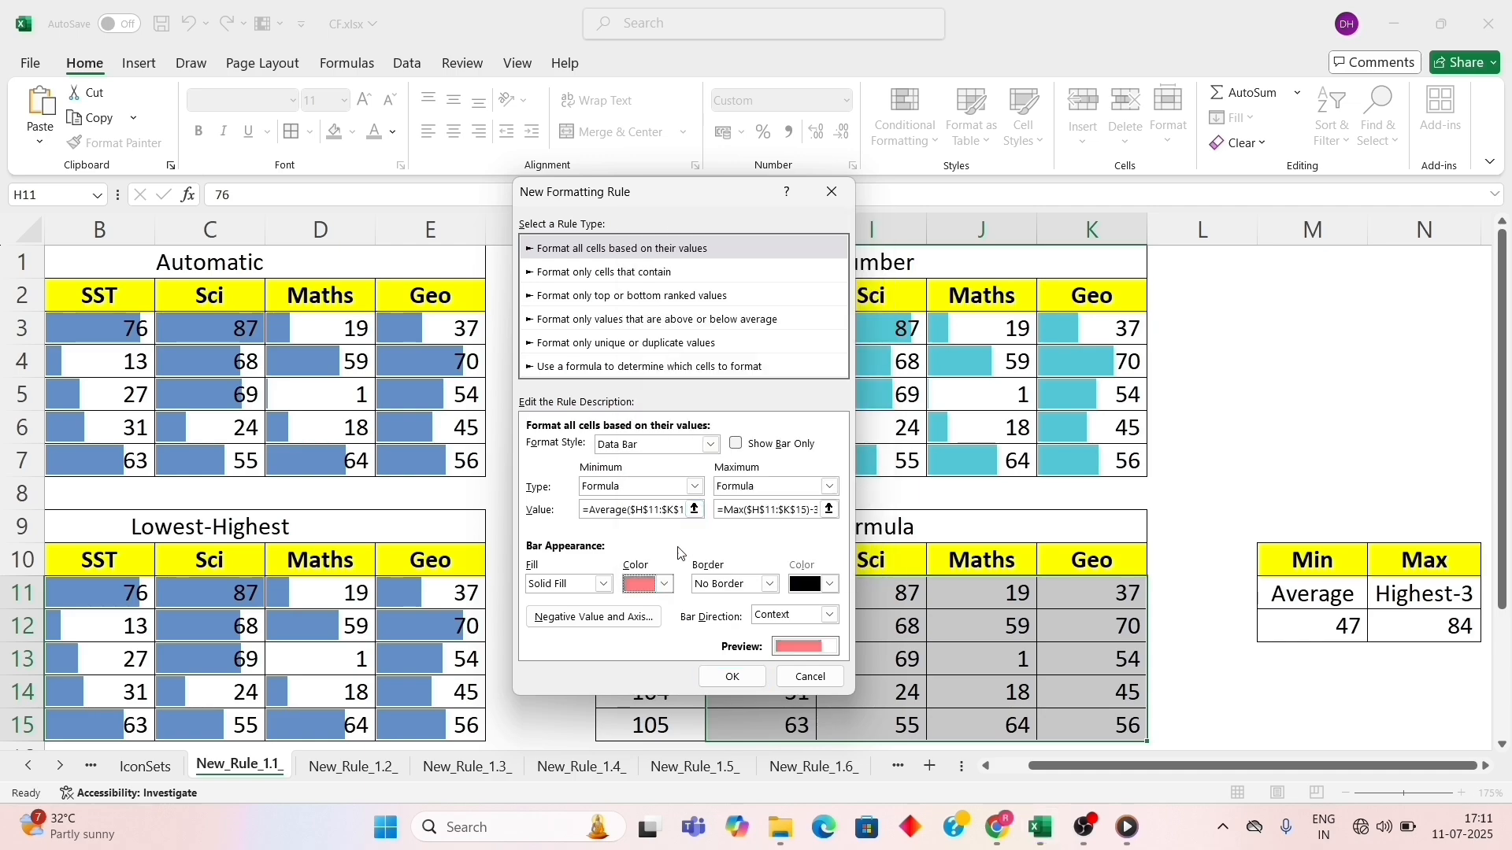
click(719, 674)
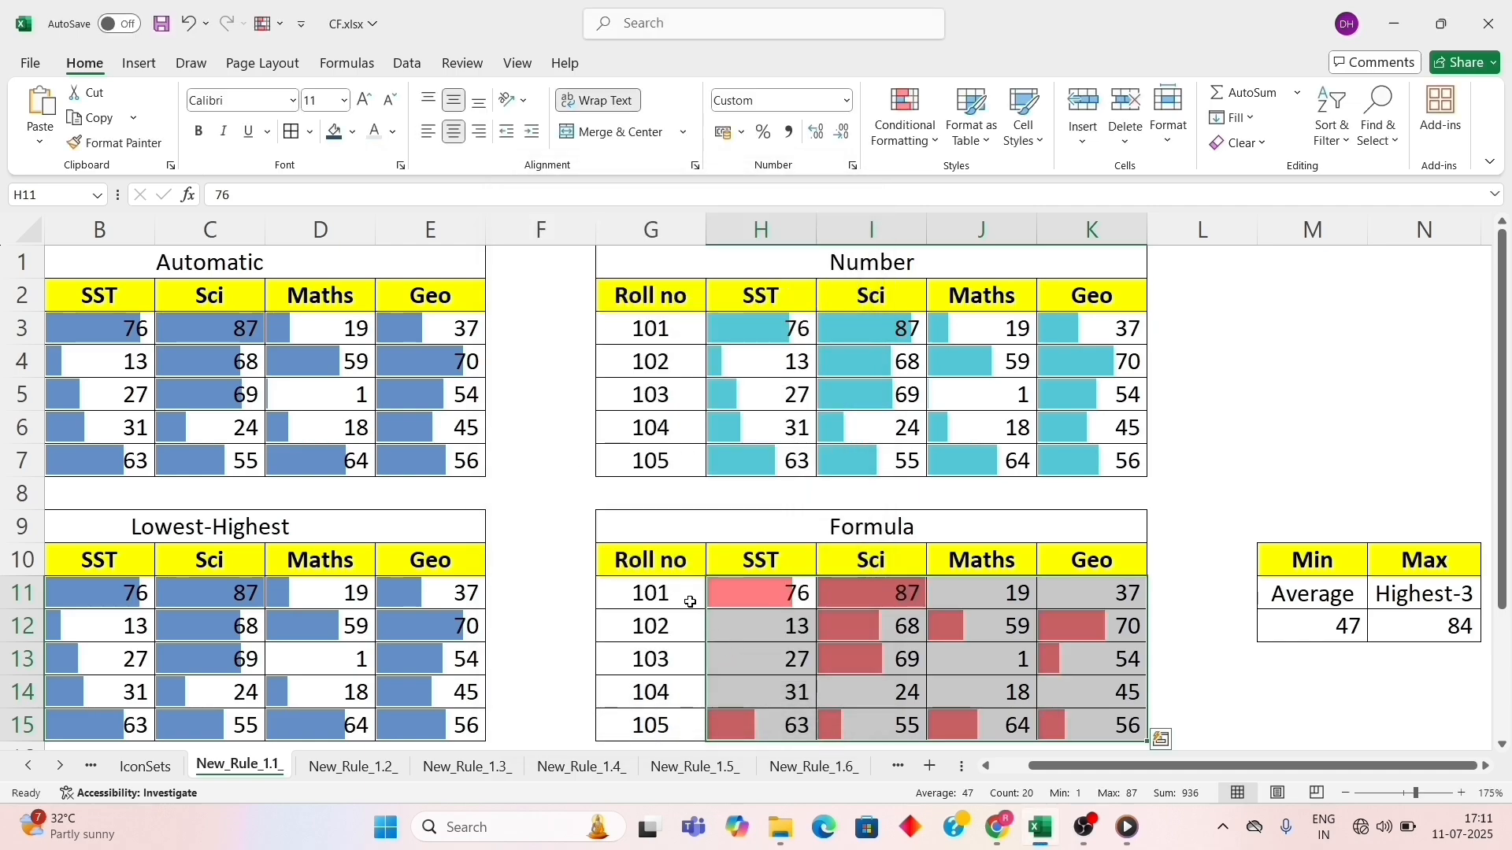
click(662, 560)
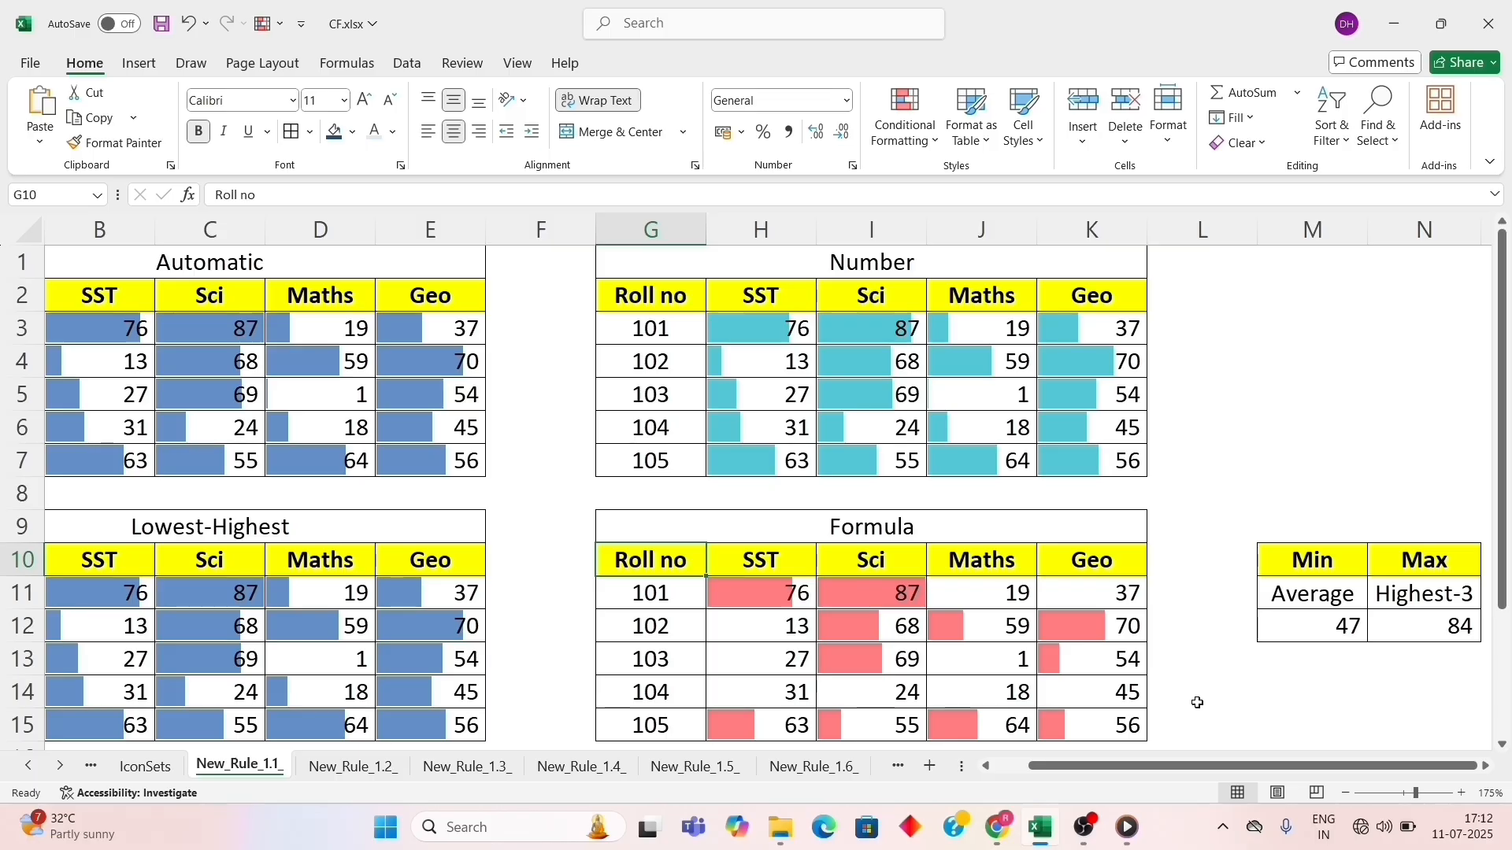
Step: On the New_Rule_1.2_ sheet, create a new Data Bar rule for B3:E7 with minimum and maximum types set to Percent
click(325, 770)
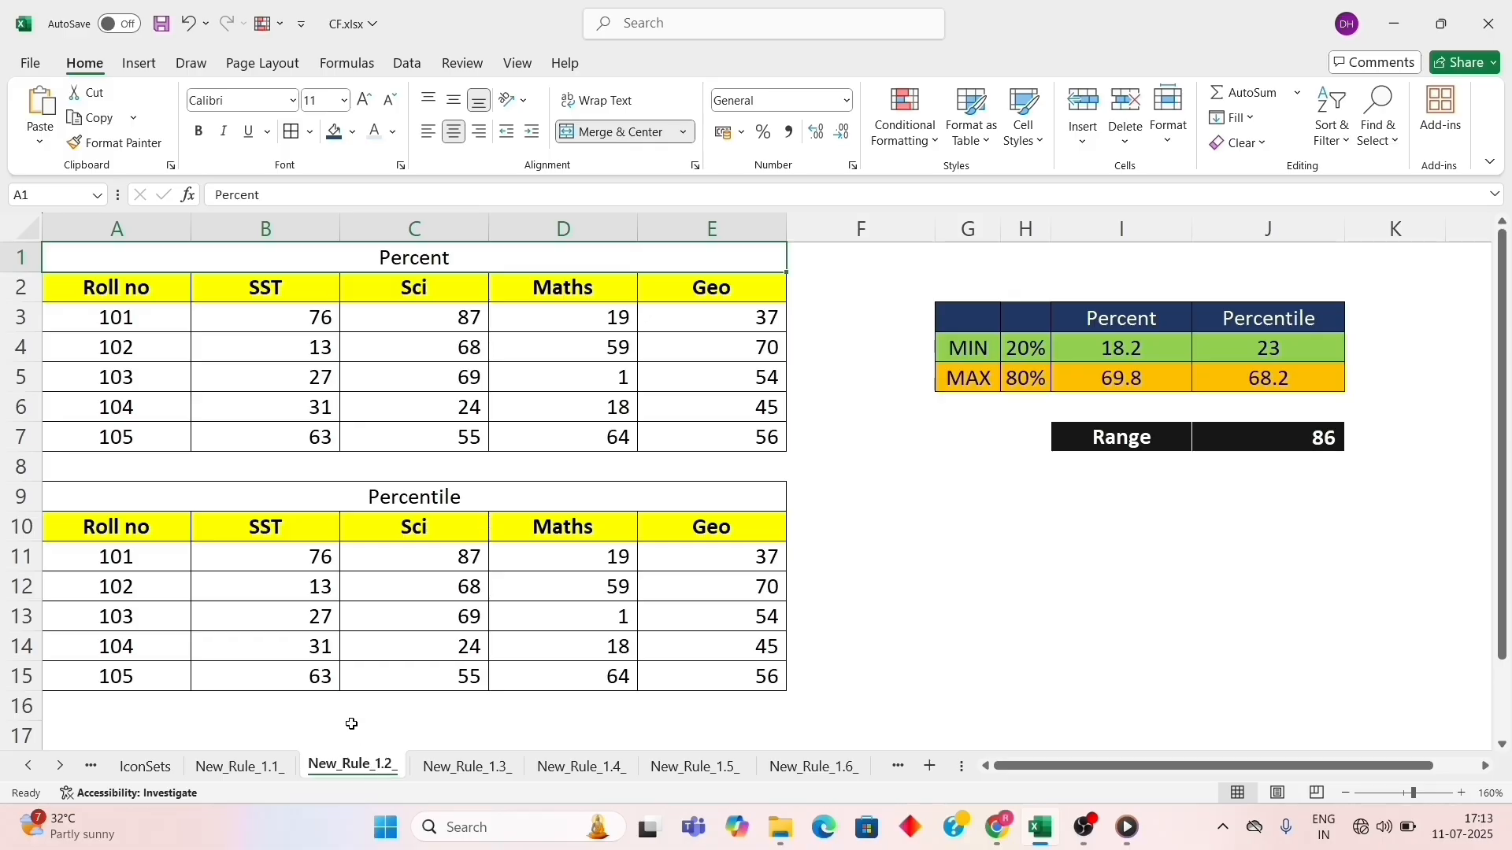
drag(297, 318, 683, 435)
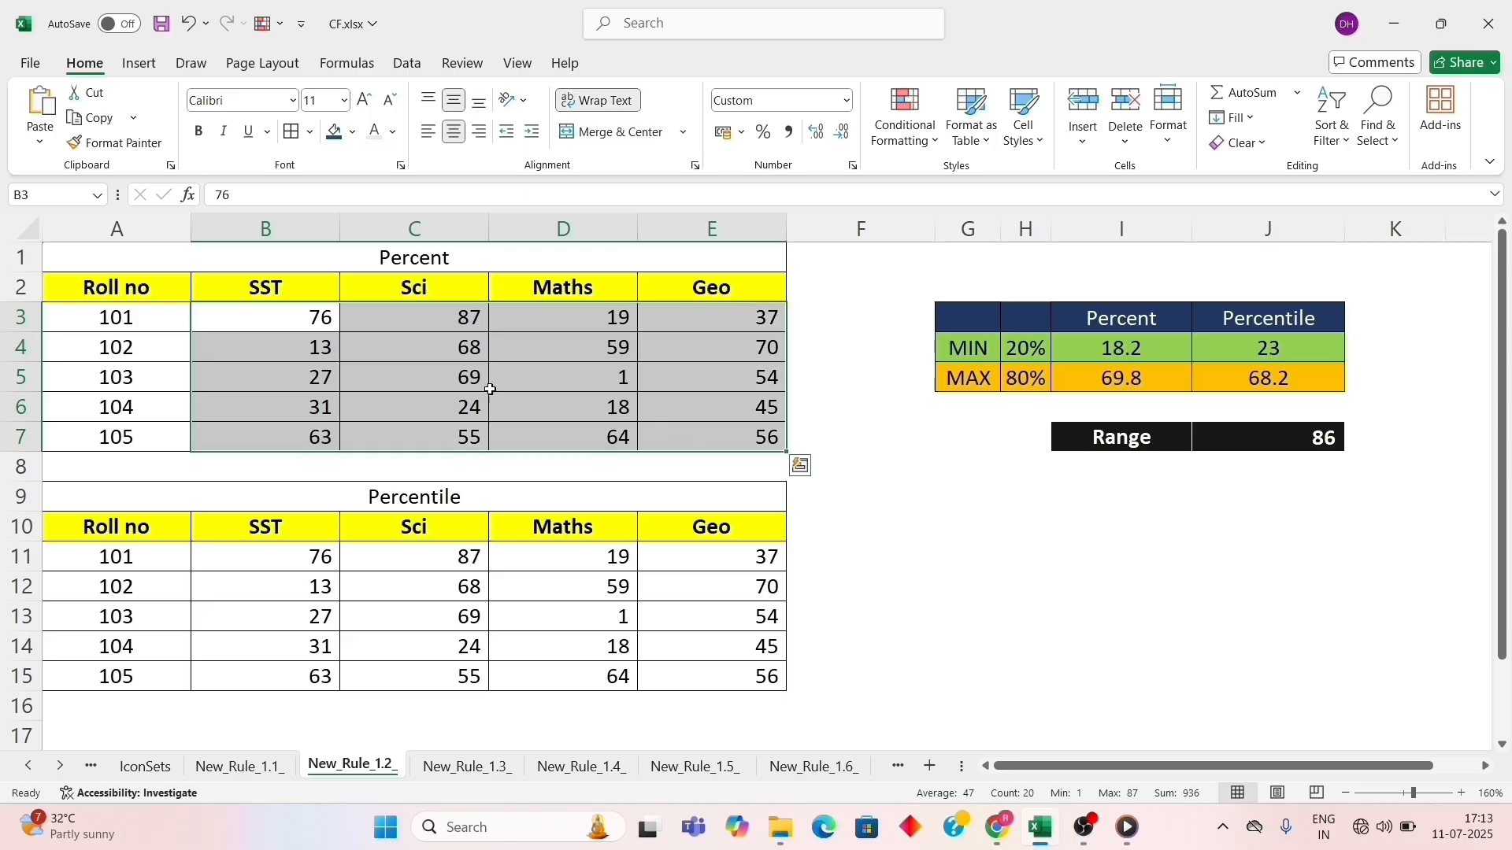
click(910, 126)
click(952, 384)
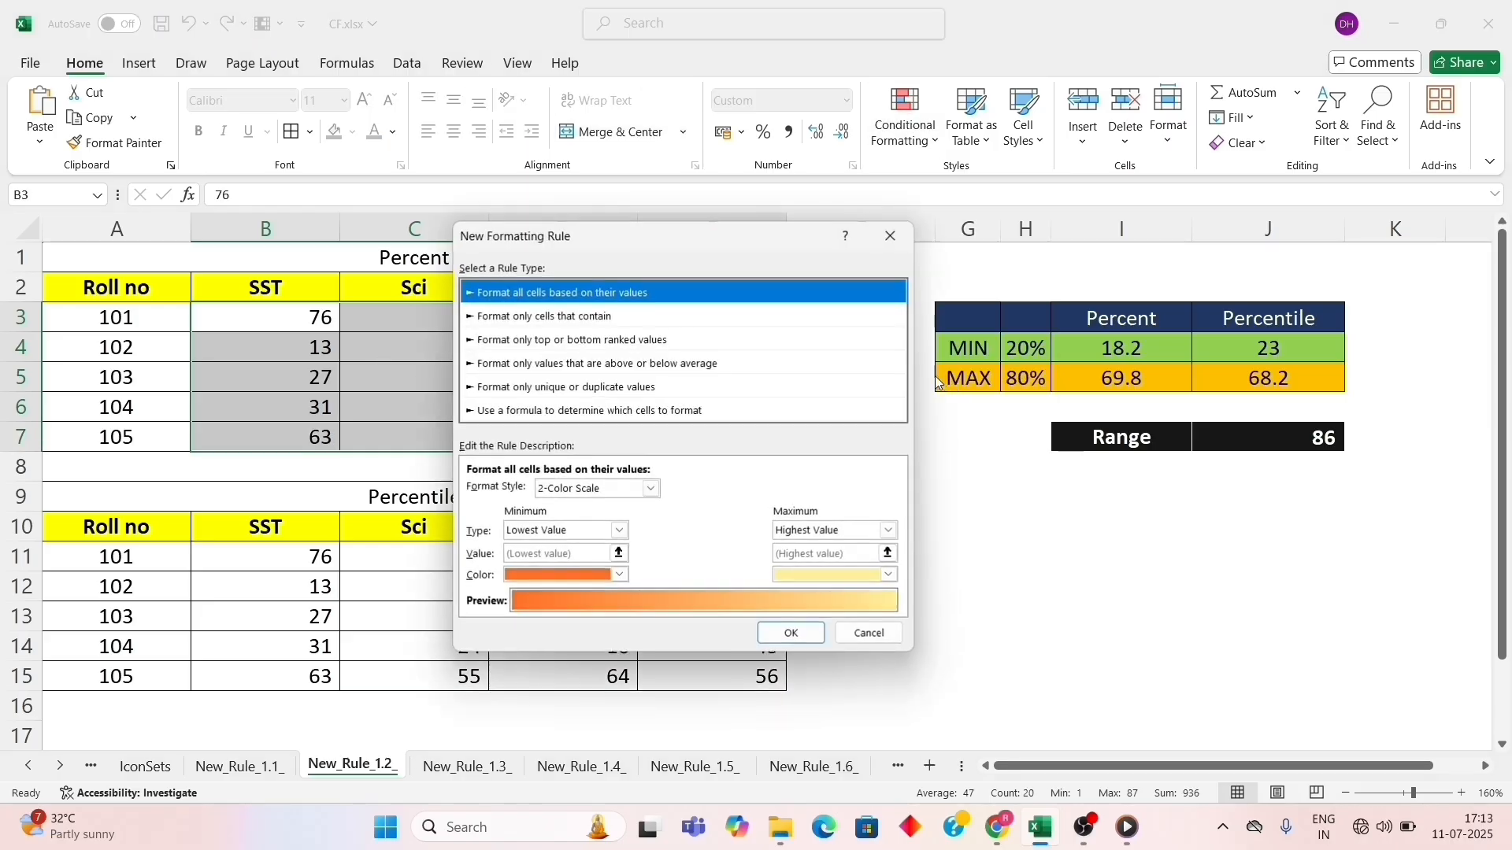
click(573, 494)
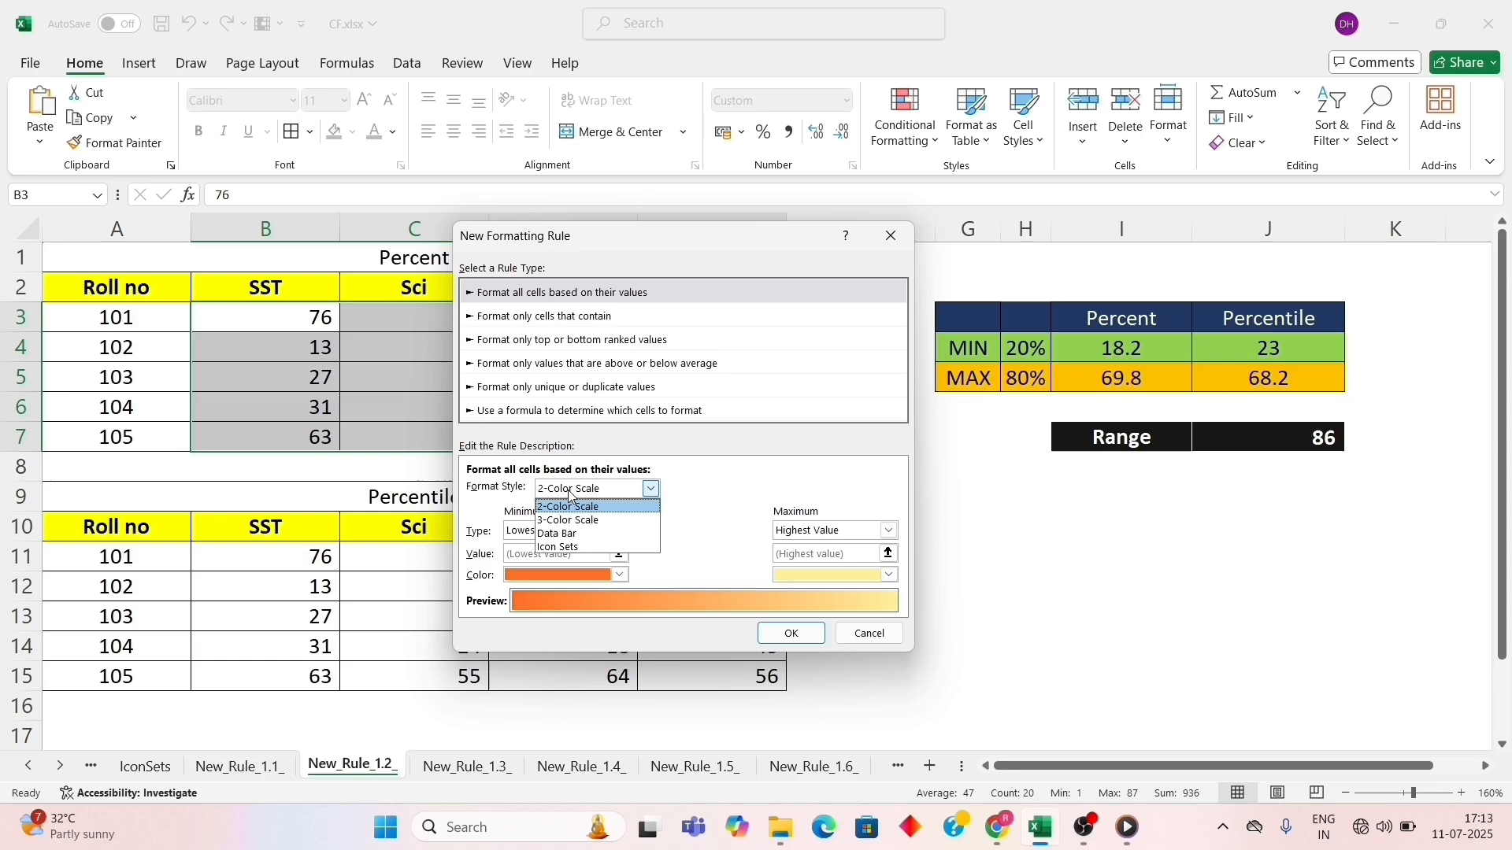
click(557, 534)
click(586, 532)
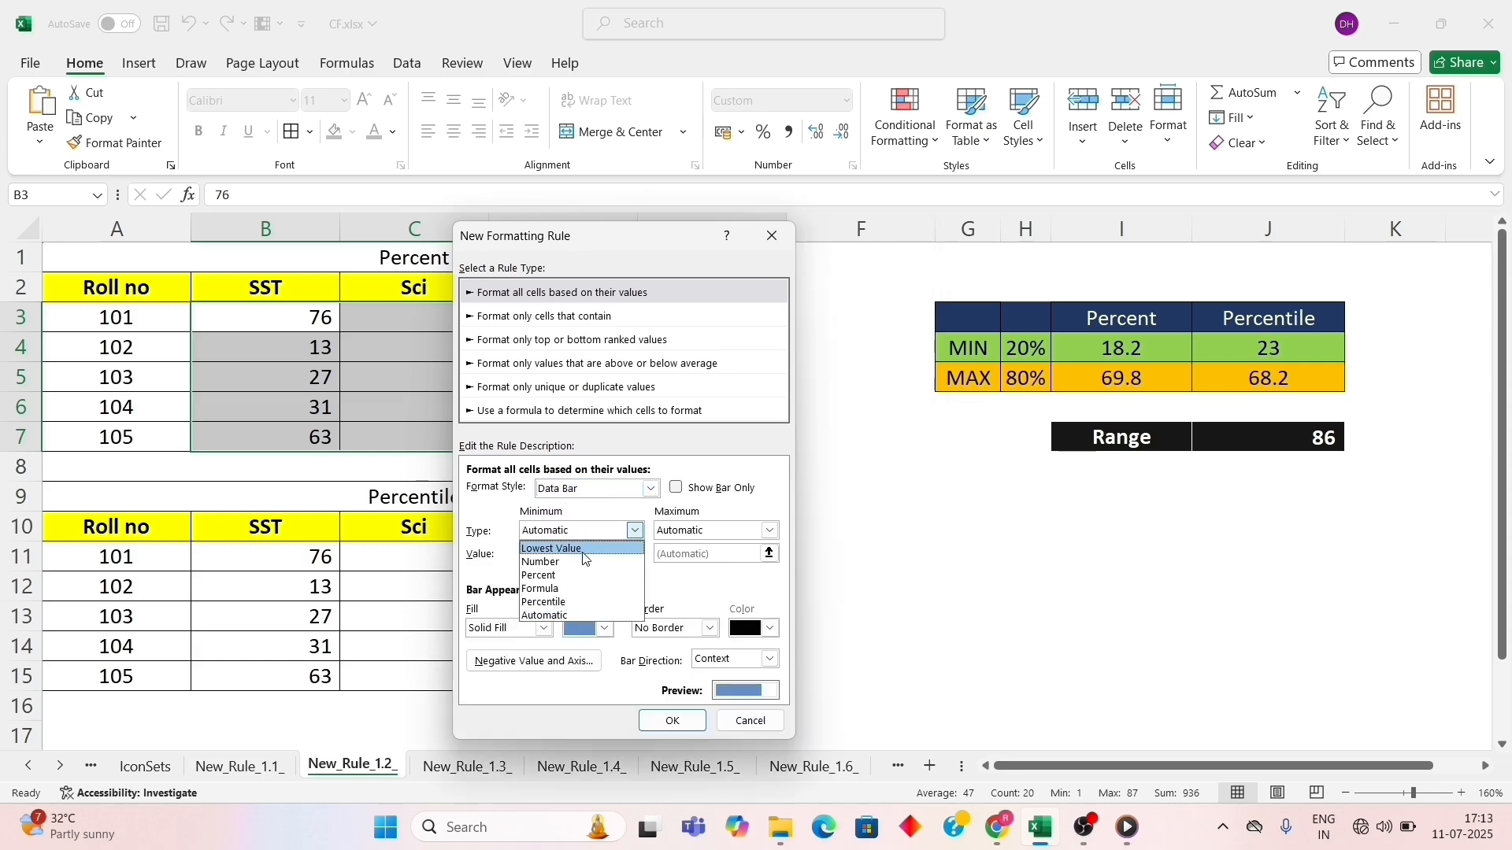
click(574, 575)
click(679, 541)
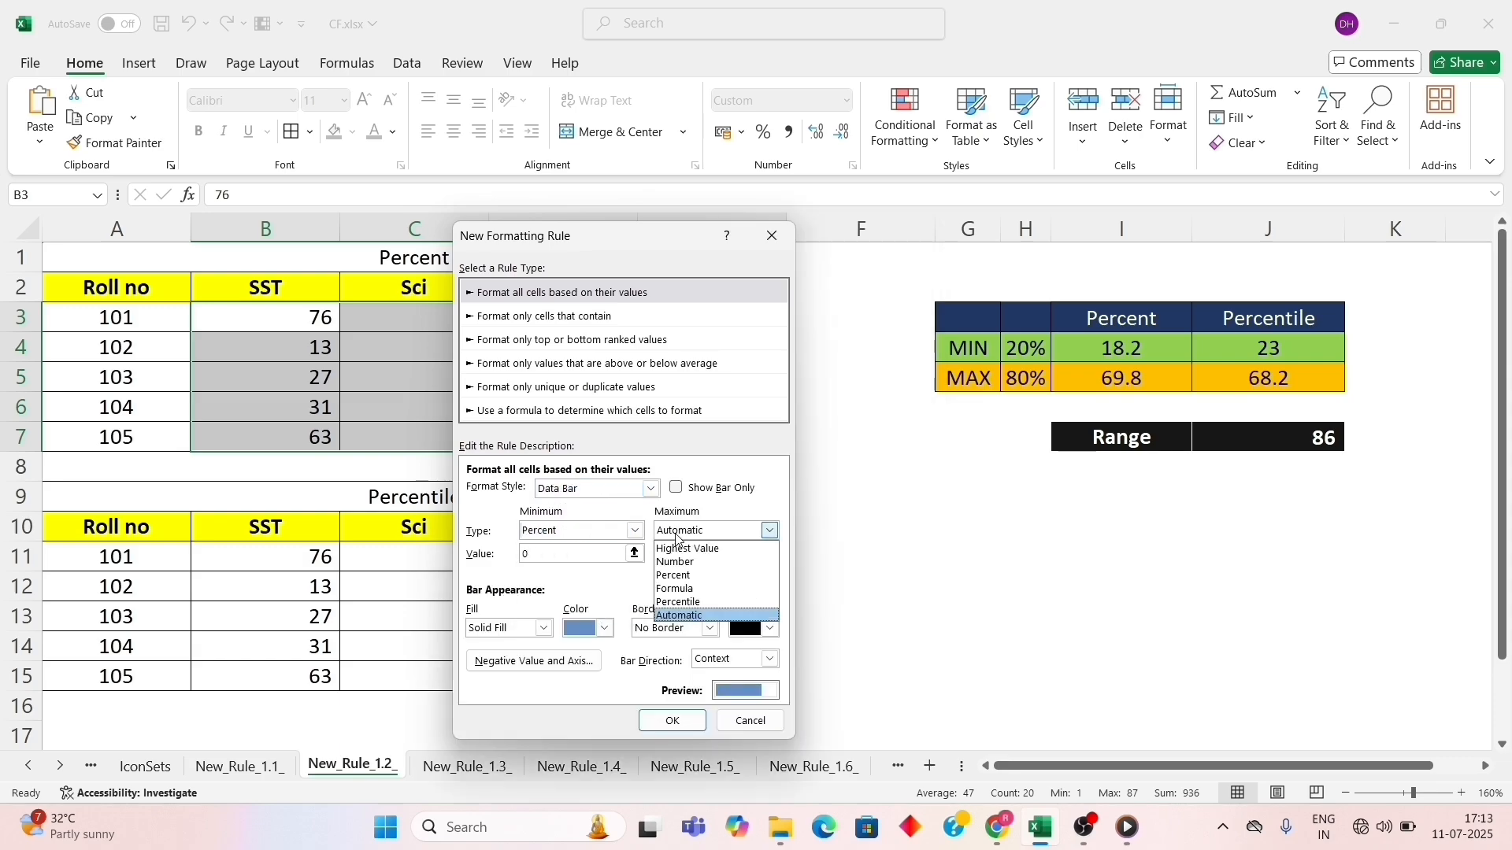
click(679, 582)
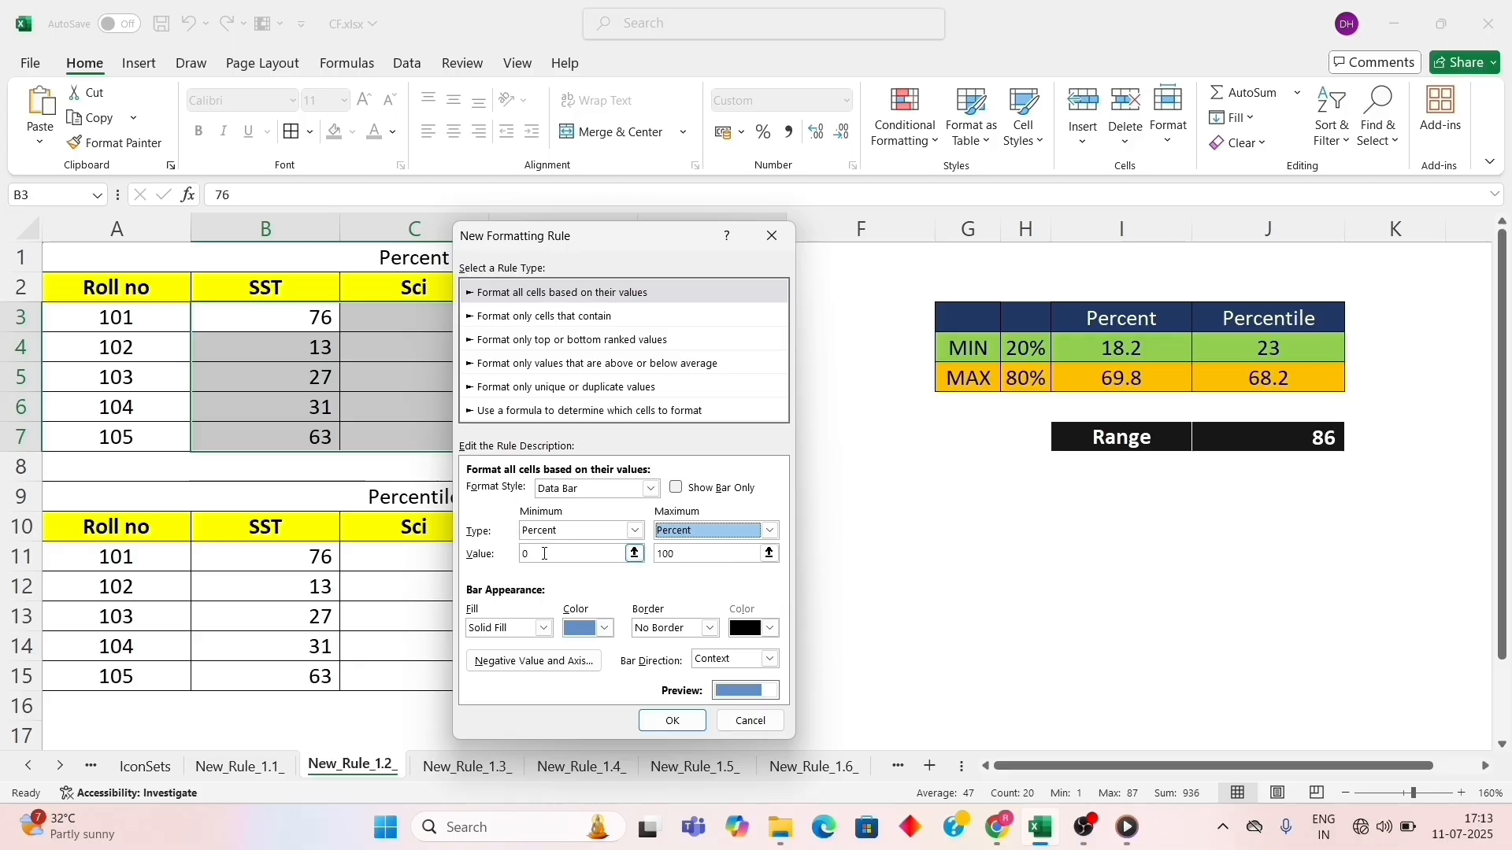
Step: Set the Percent rule's minimum to 20 and maximum to 80, and apply it
text(2)
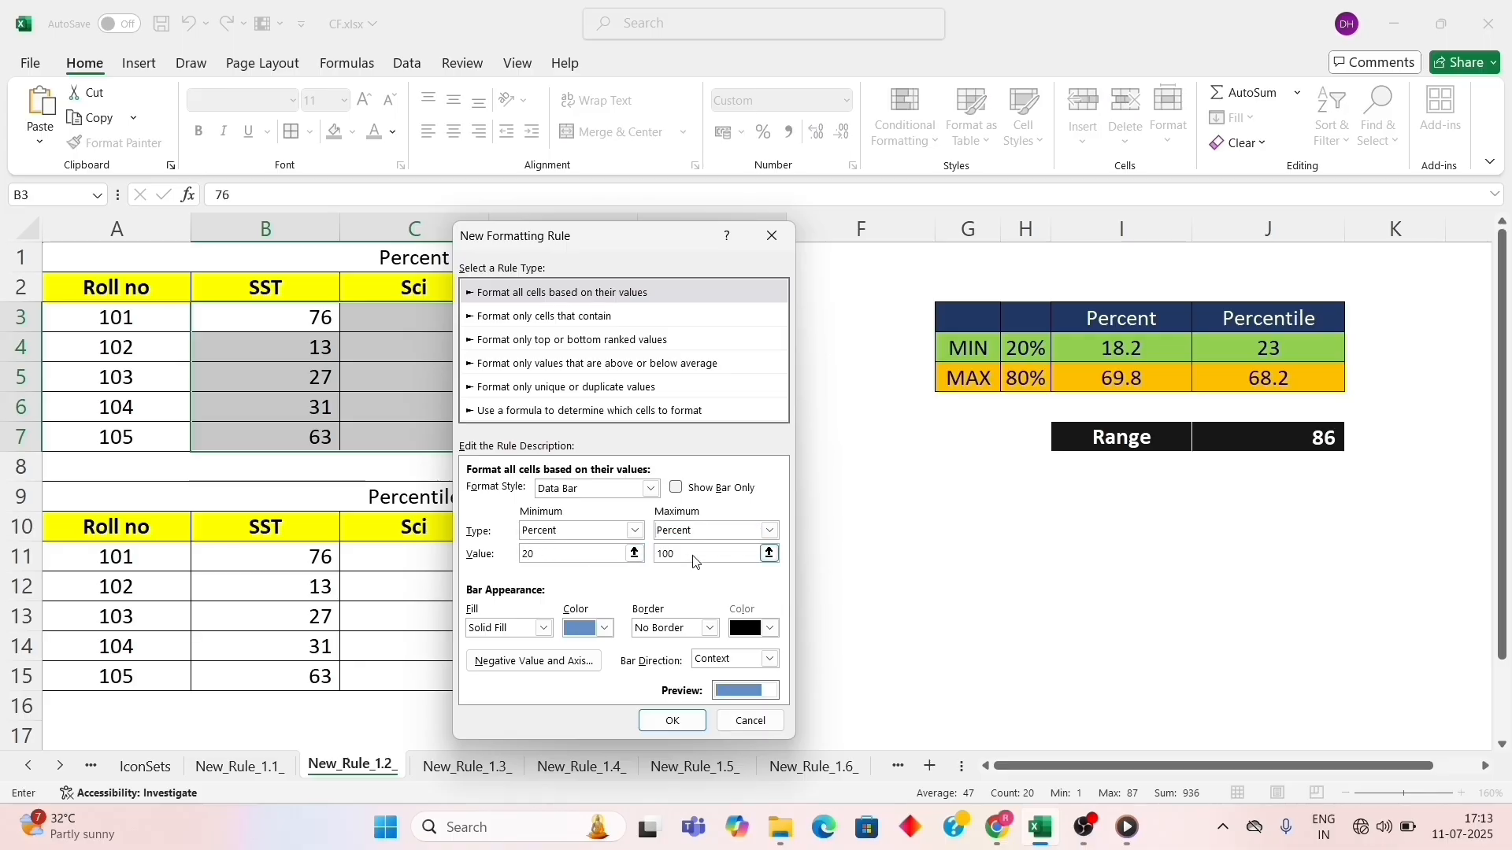
drag(696, 558, 652, 556)
text(80)
click(655, 723)
click(166, 296)
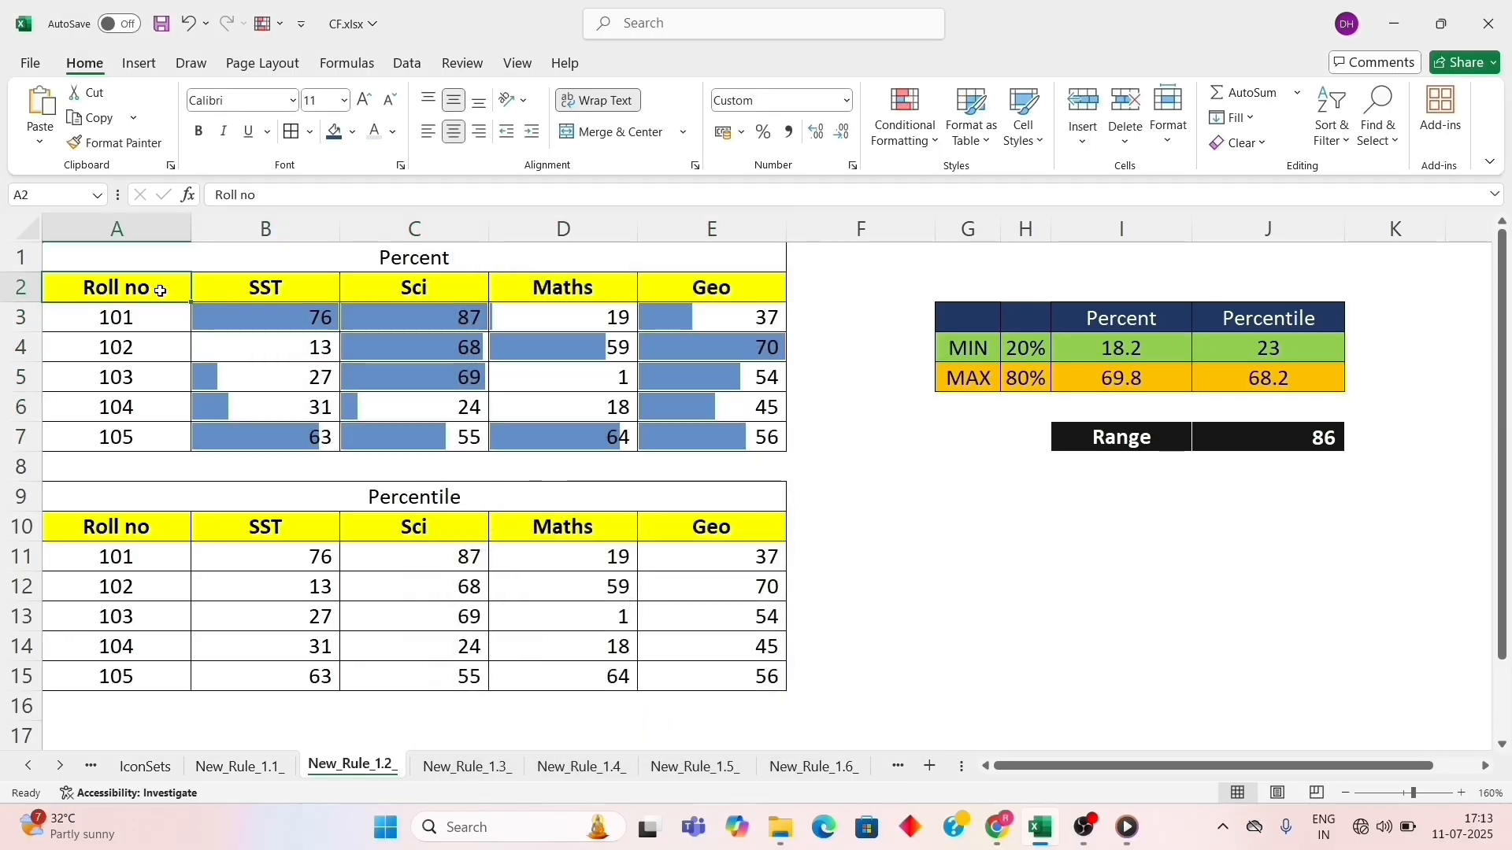
Step: Create a new Data Bar rule for B11:E15 in the Percentile table with minimum and maximum types set to Percentile
drag(251, 561, 706, 678)
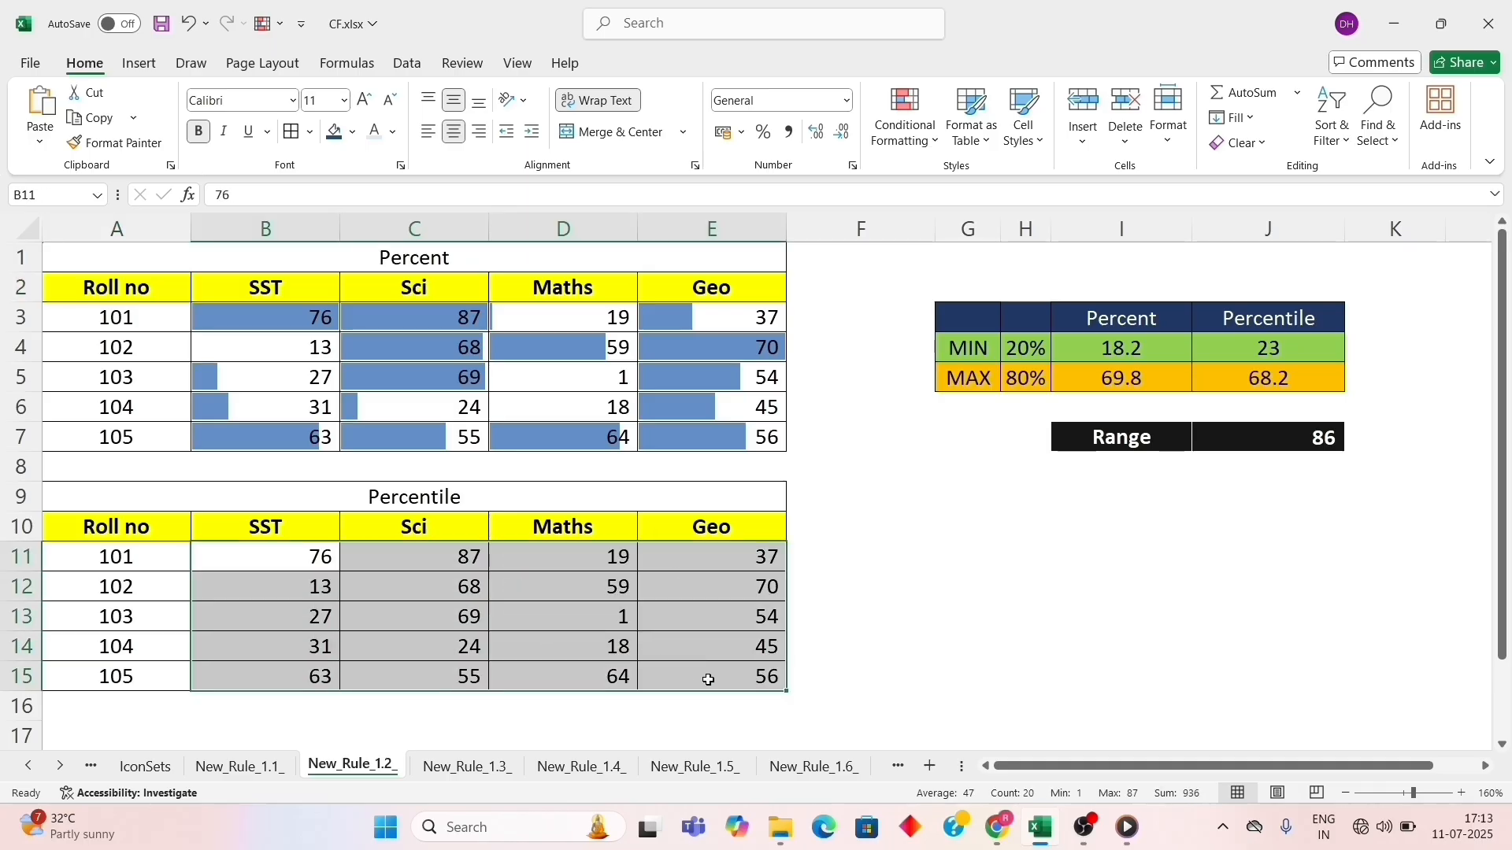
click(898, 149)
click(921, 377)
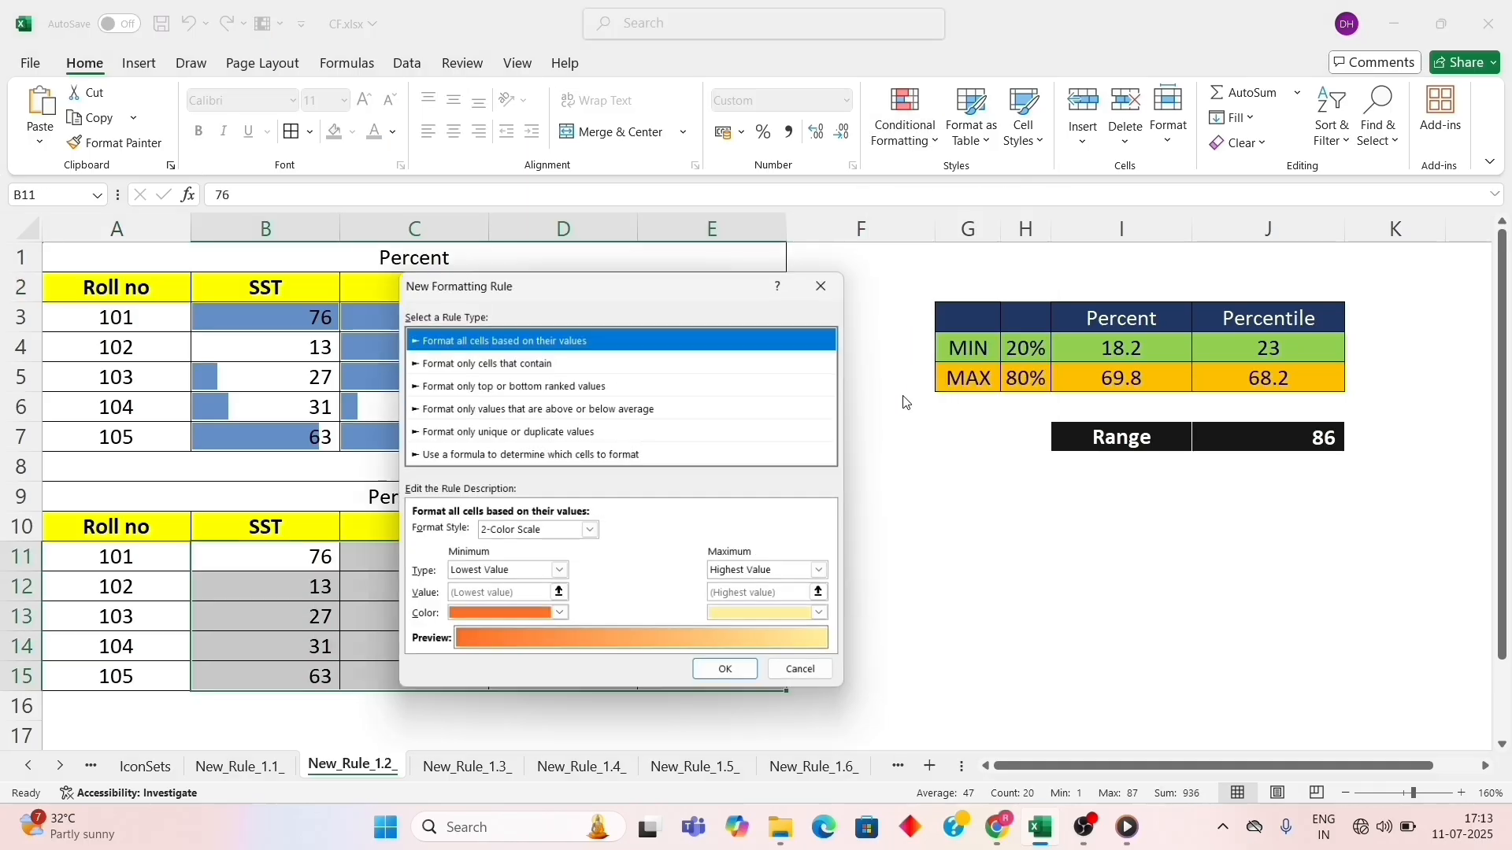
click(597, 533)
click(574, 575)
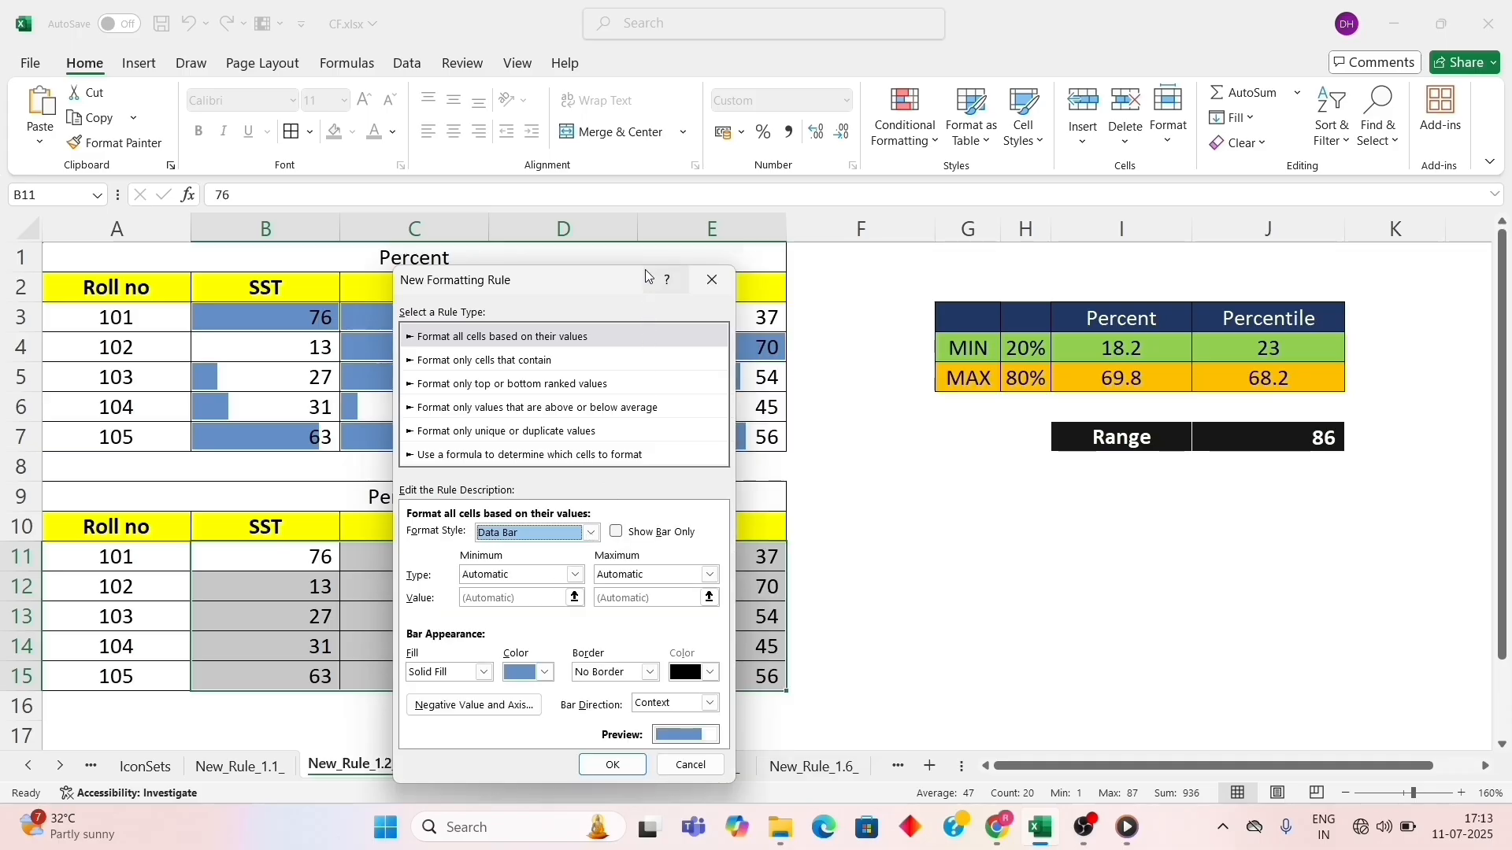
drag(621, 288, 902, 142)
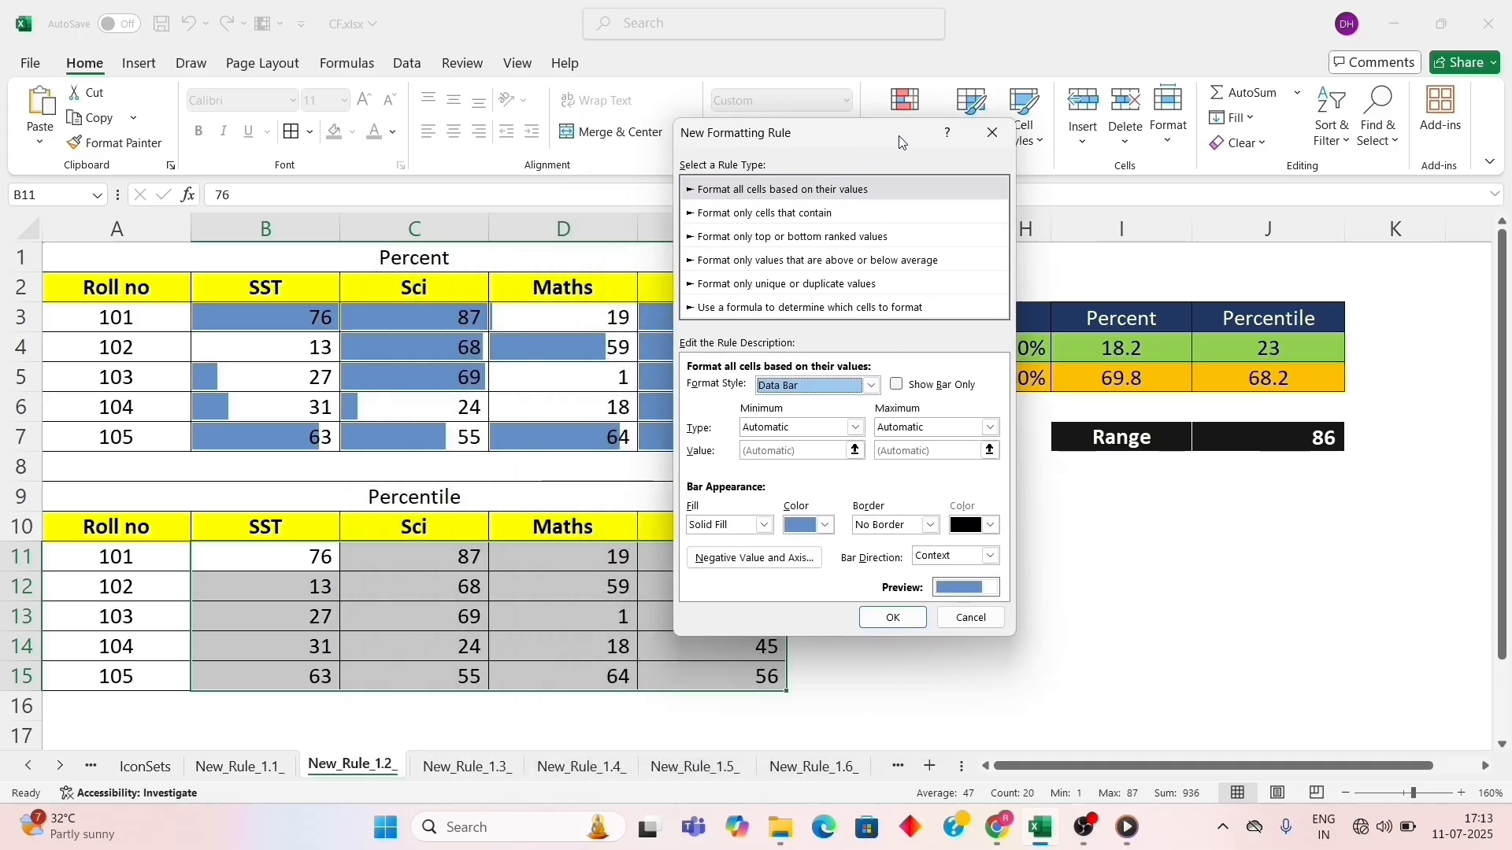
click(855, 427)
click(764, 499)
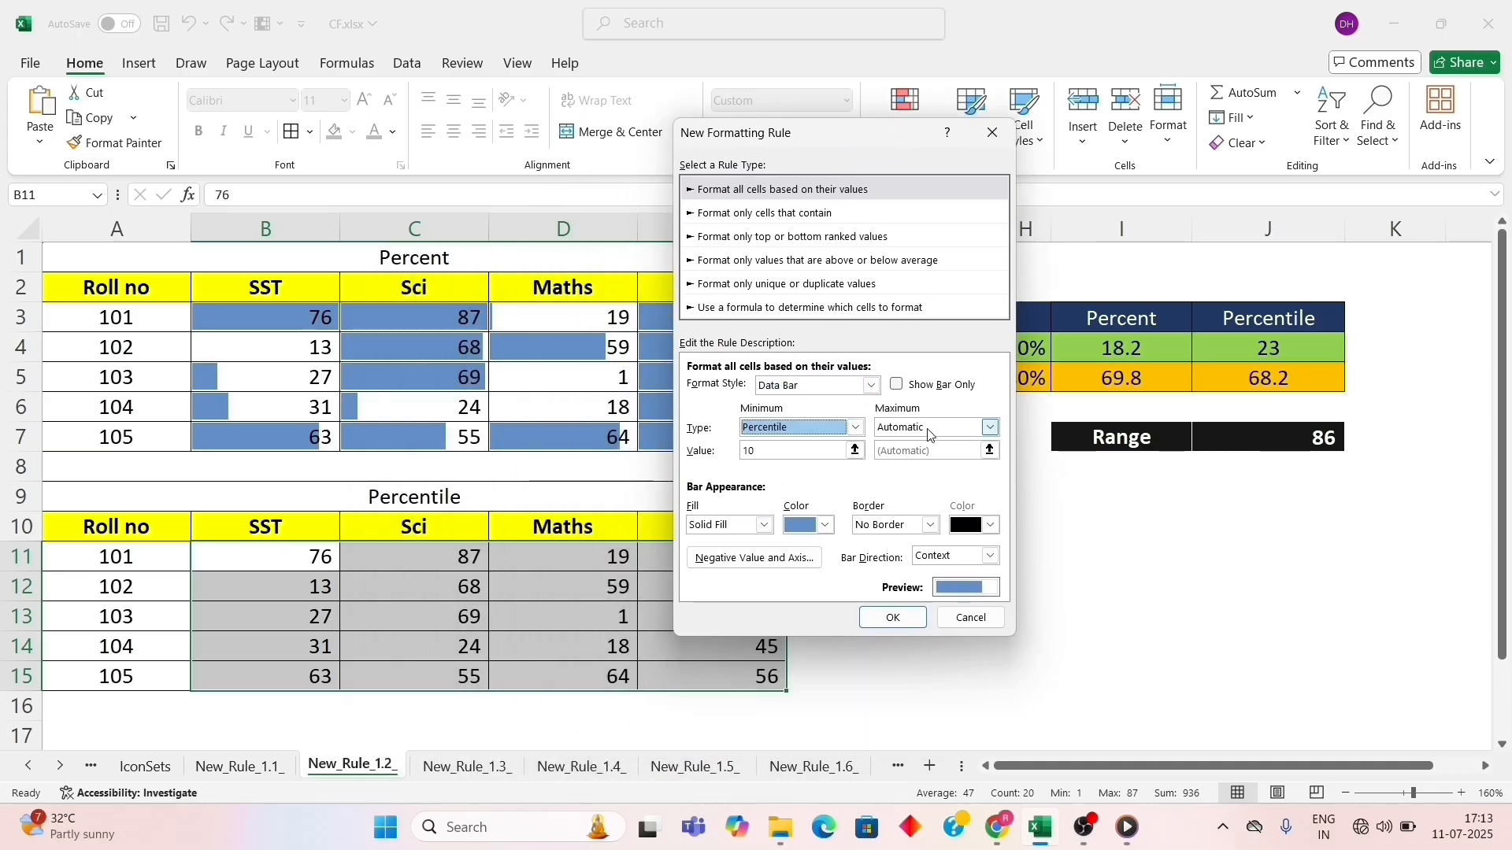
click(990, 428)
click(912, 498)
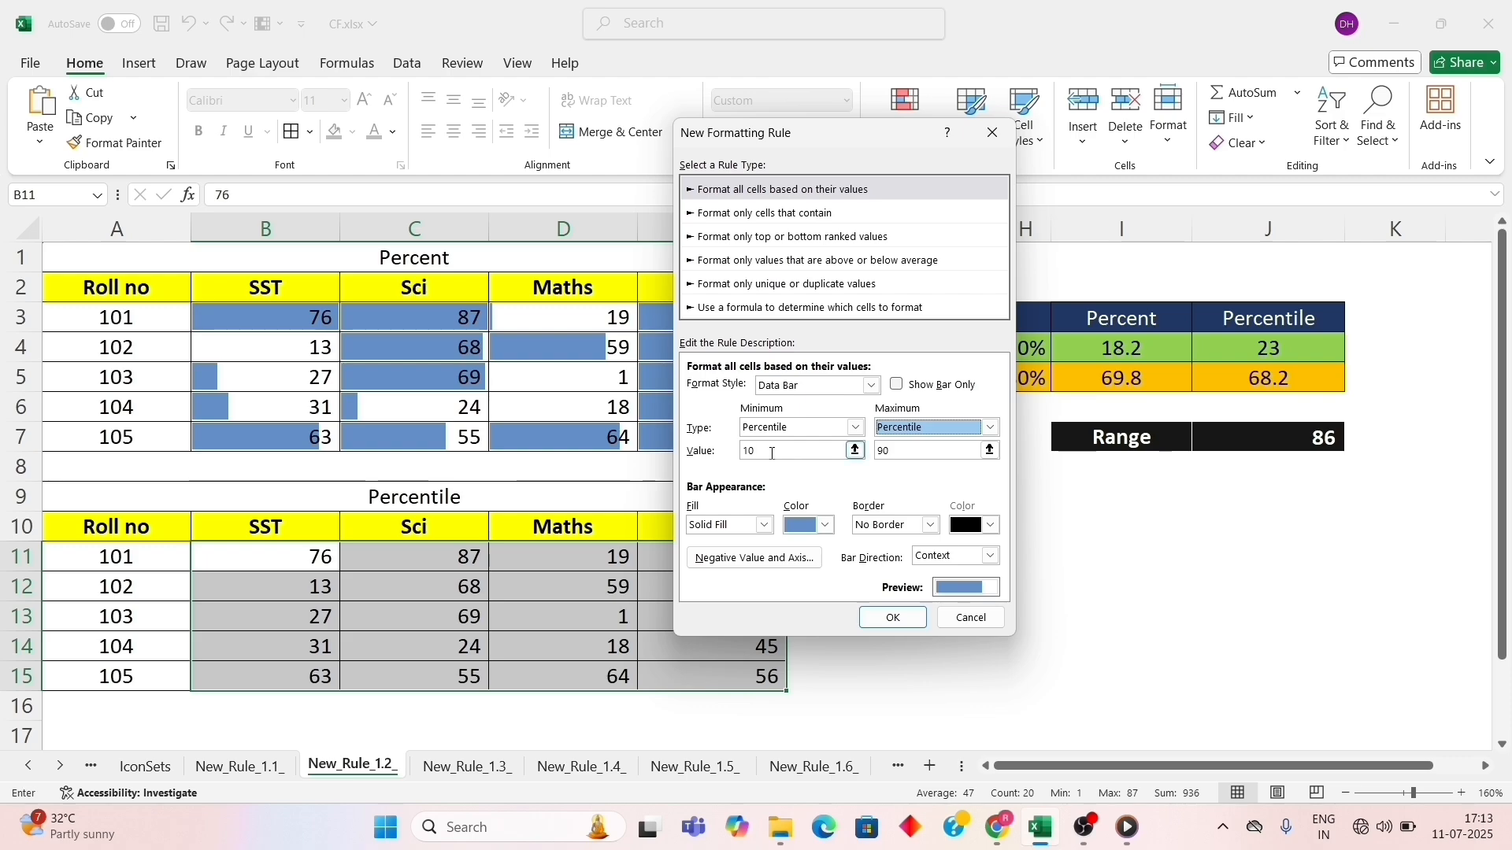
Step: Set the Percentile rule's minimum to 20 and maximum to 80, and apply it
drag(764, 452, 736, 456)
text(2)
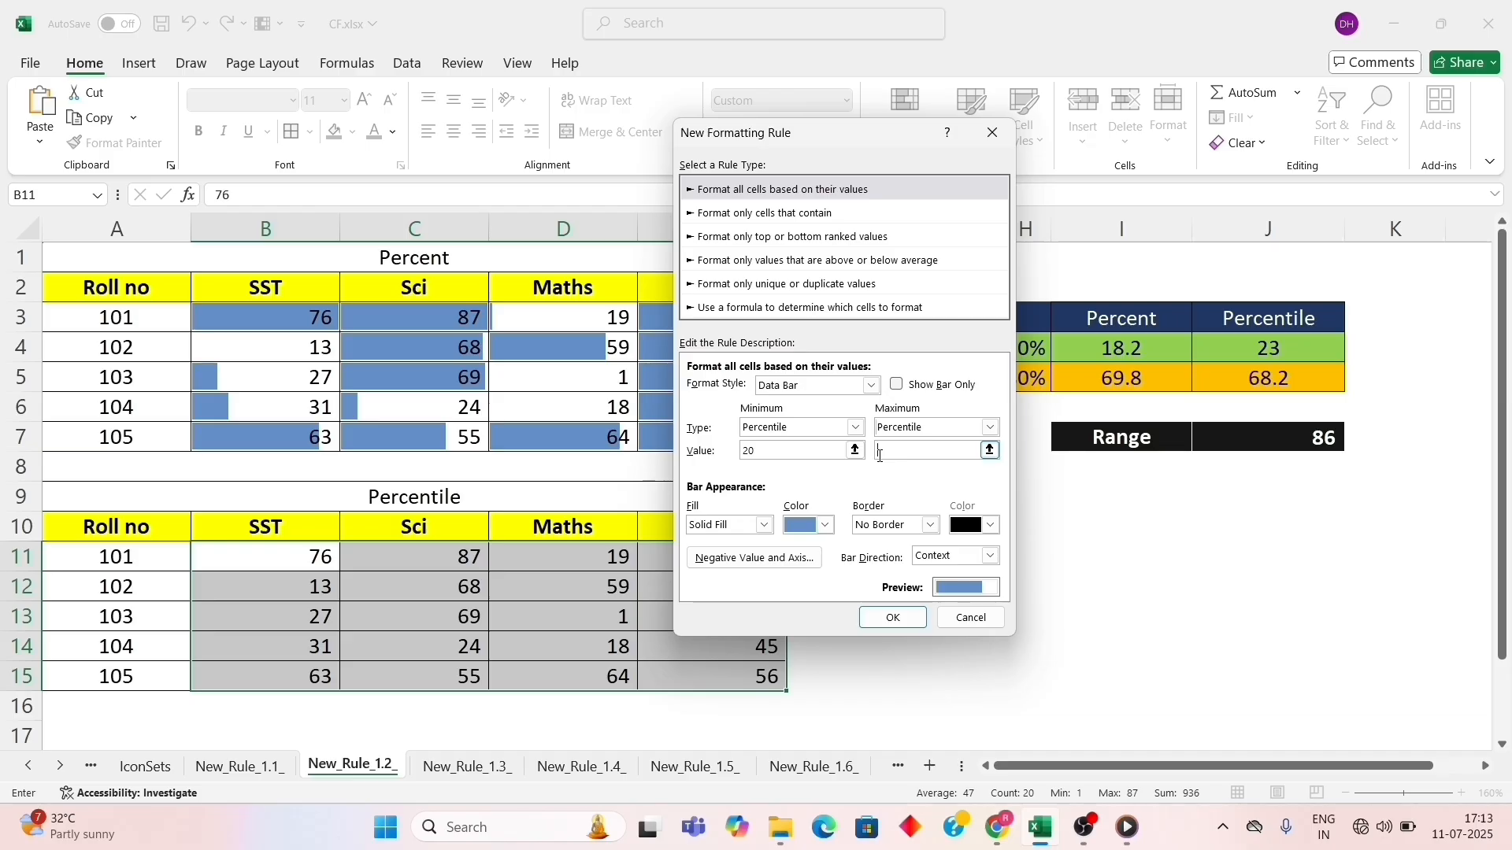
click(893, 618)
click(161, 531)
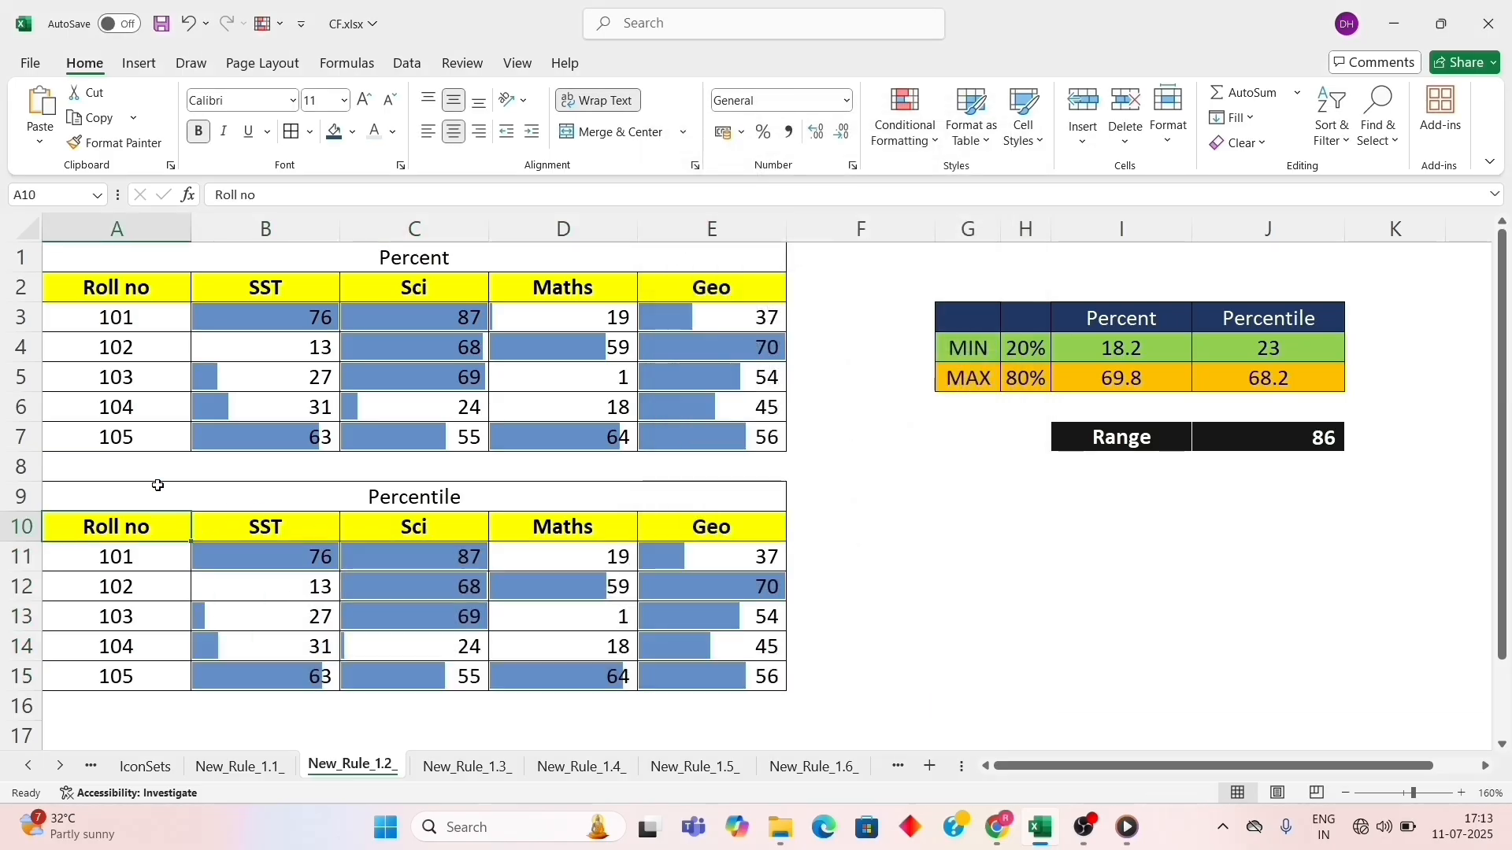
Step: Examine the Sci data bars in the Percent table and the formulas behind the Percent minimum and maximum in I4 and I5
click(143, 280)
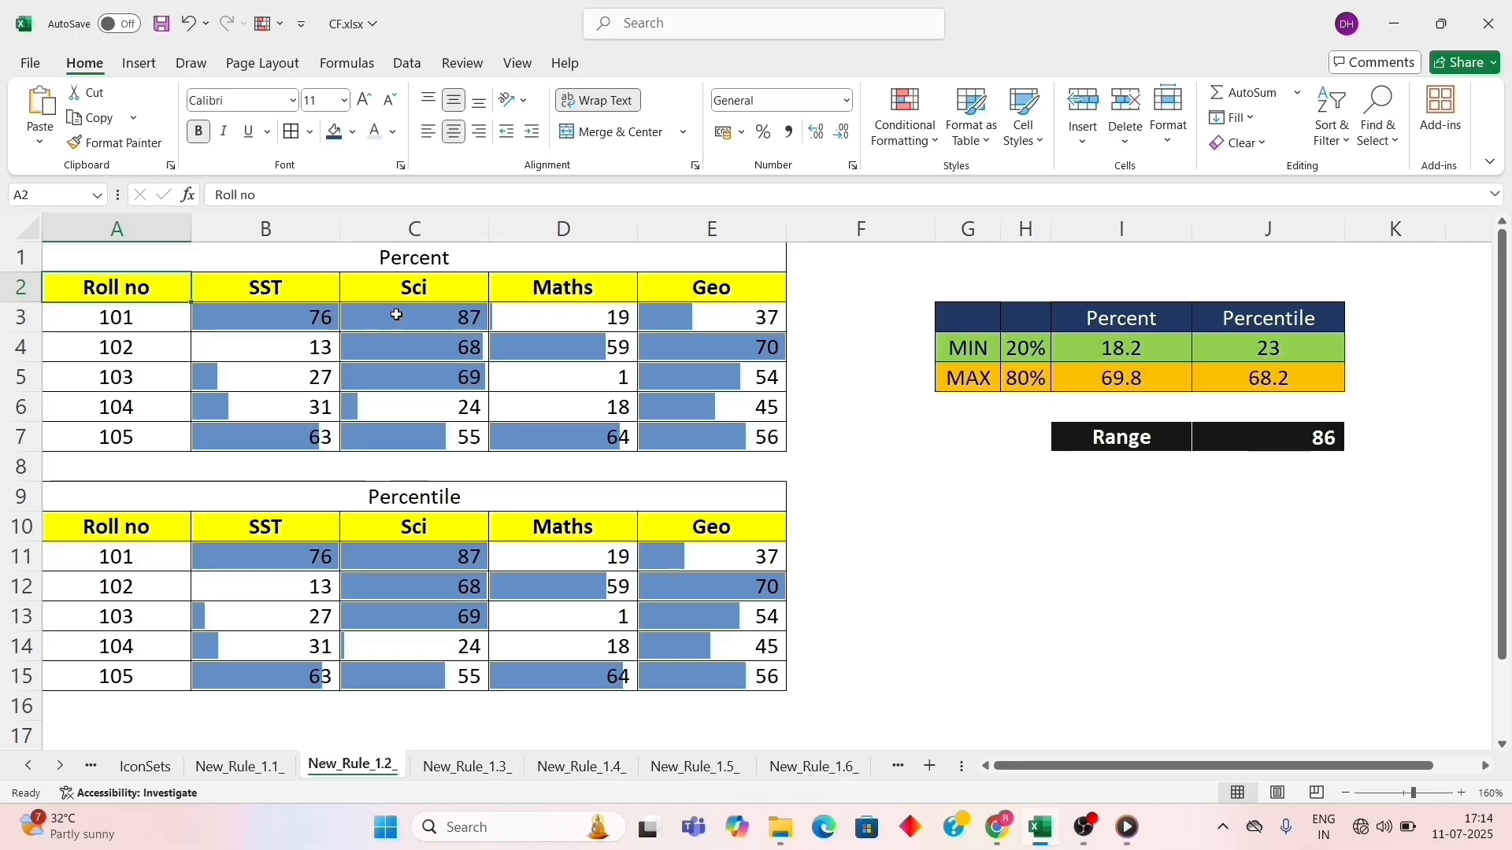
click(425, 344)
click(428, 379)
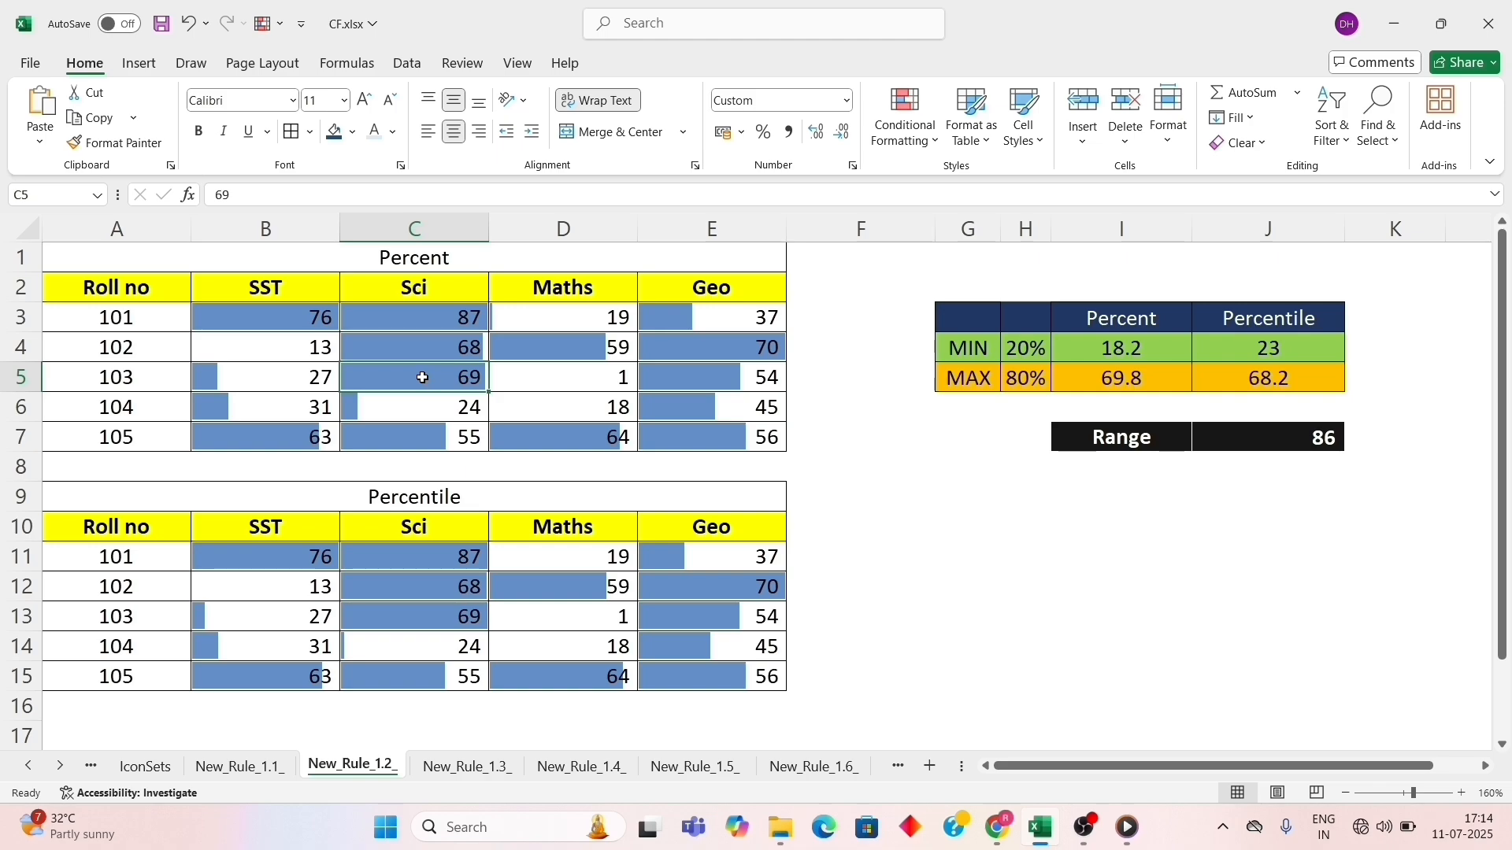
click(162, 263)
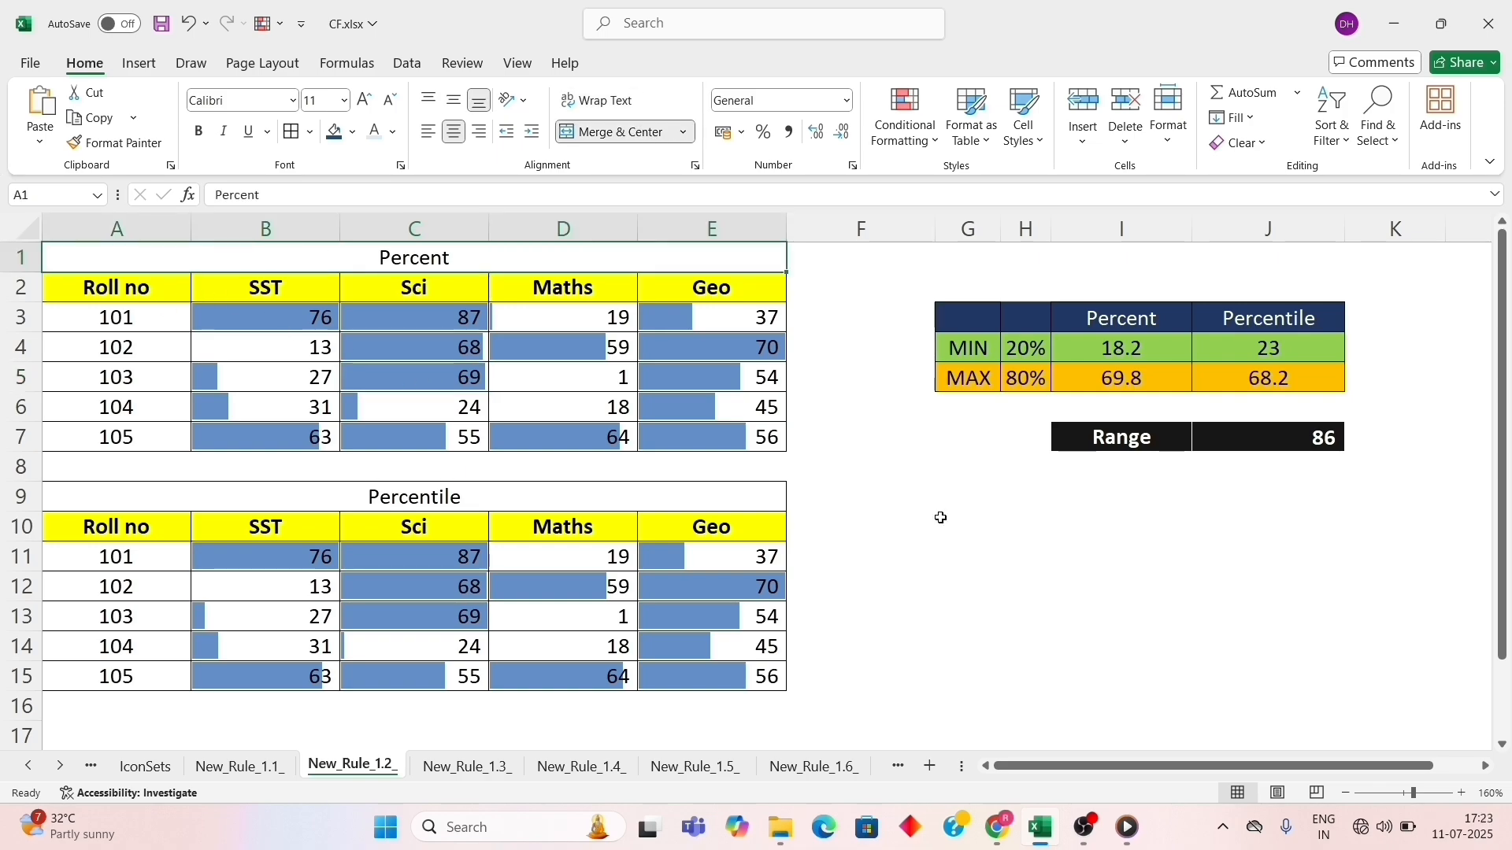
click(1124, 311)
click(1258, 315)
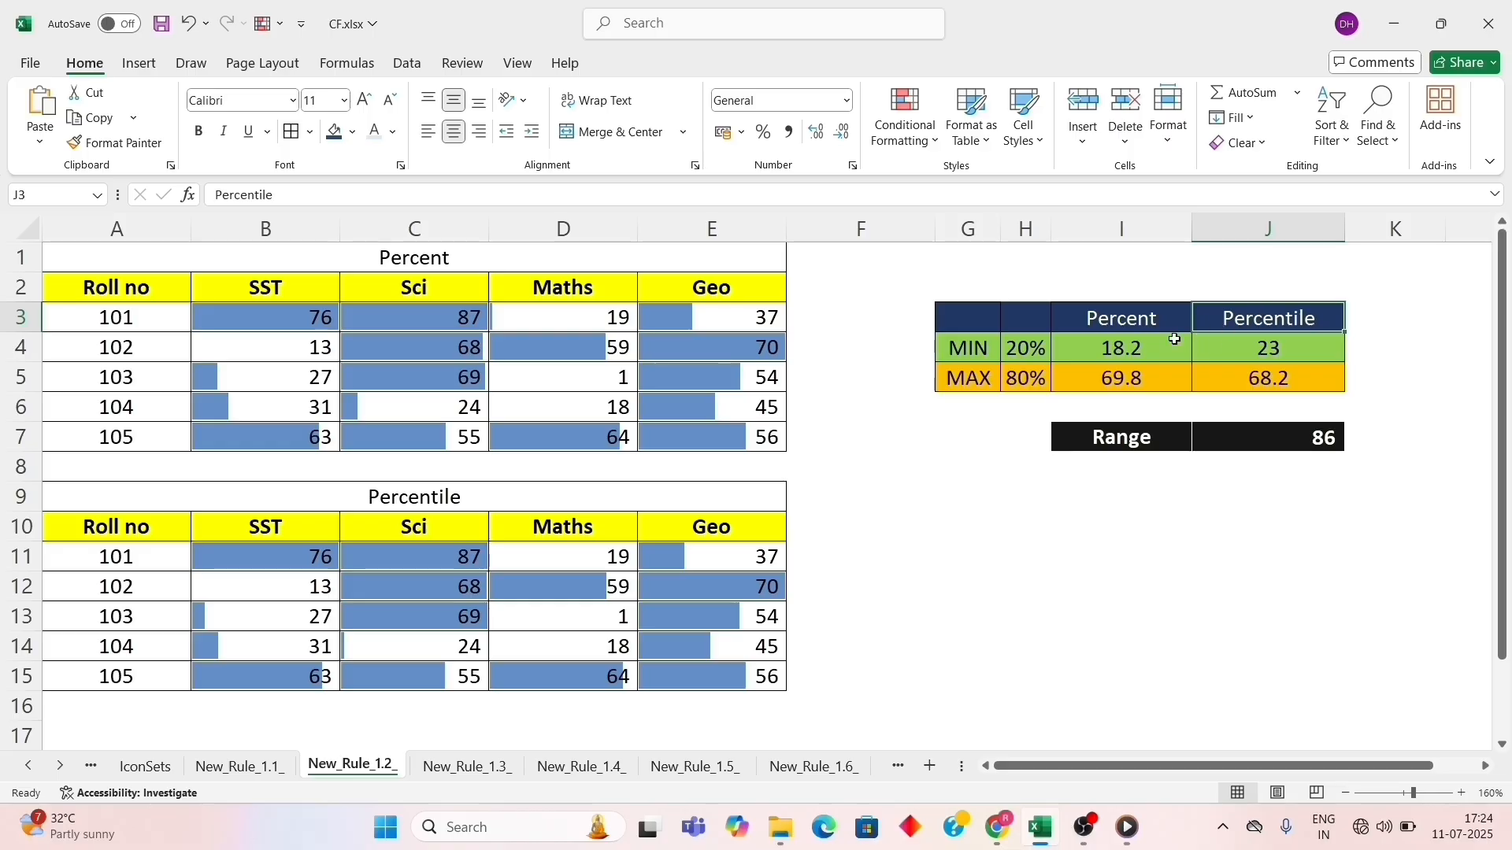
click(1132, 349)
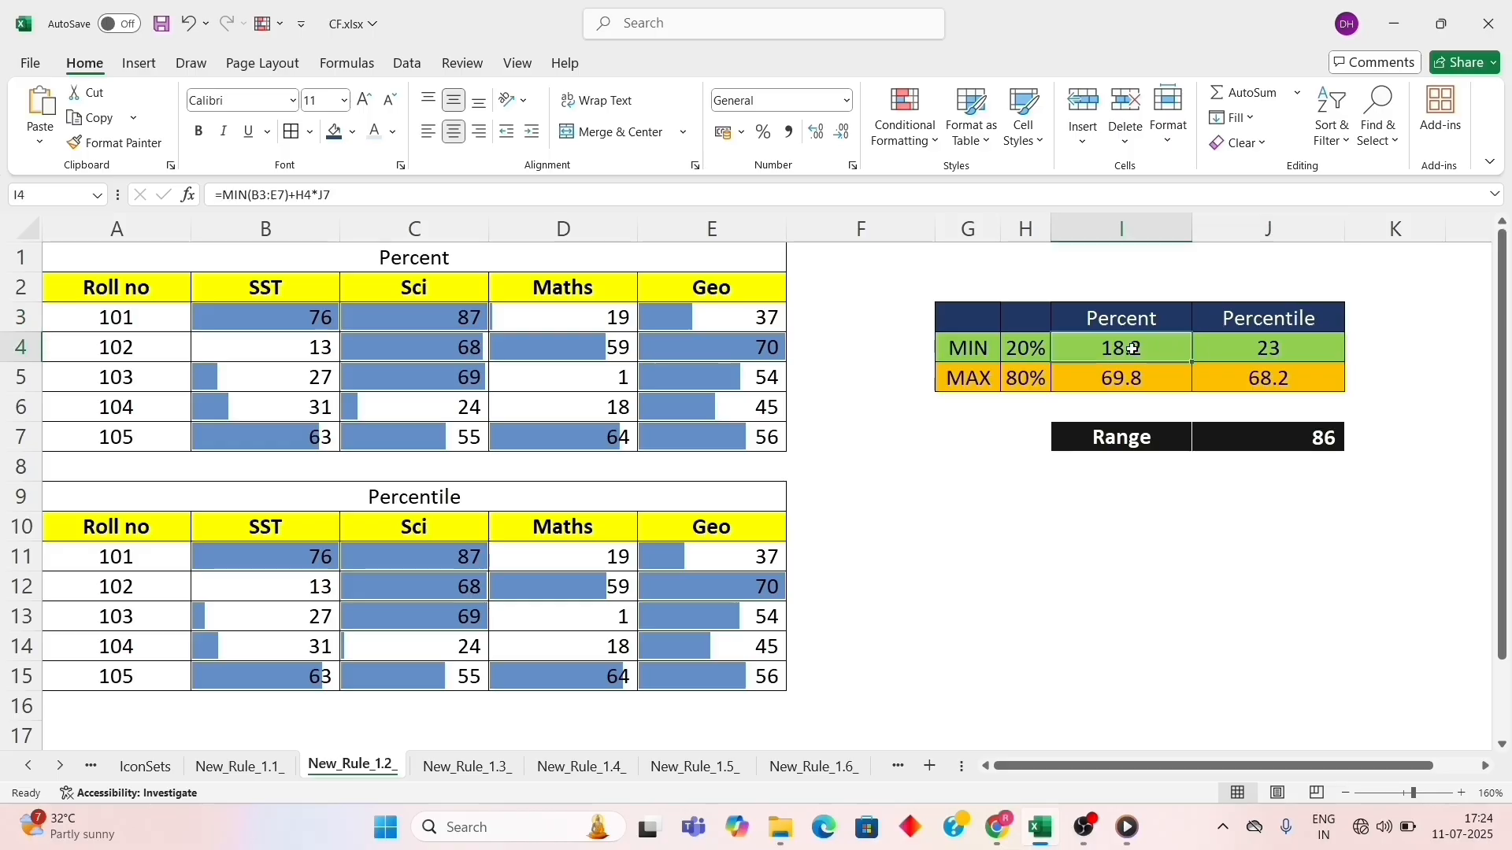
click(1130, 388)
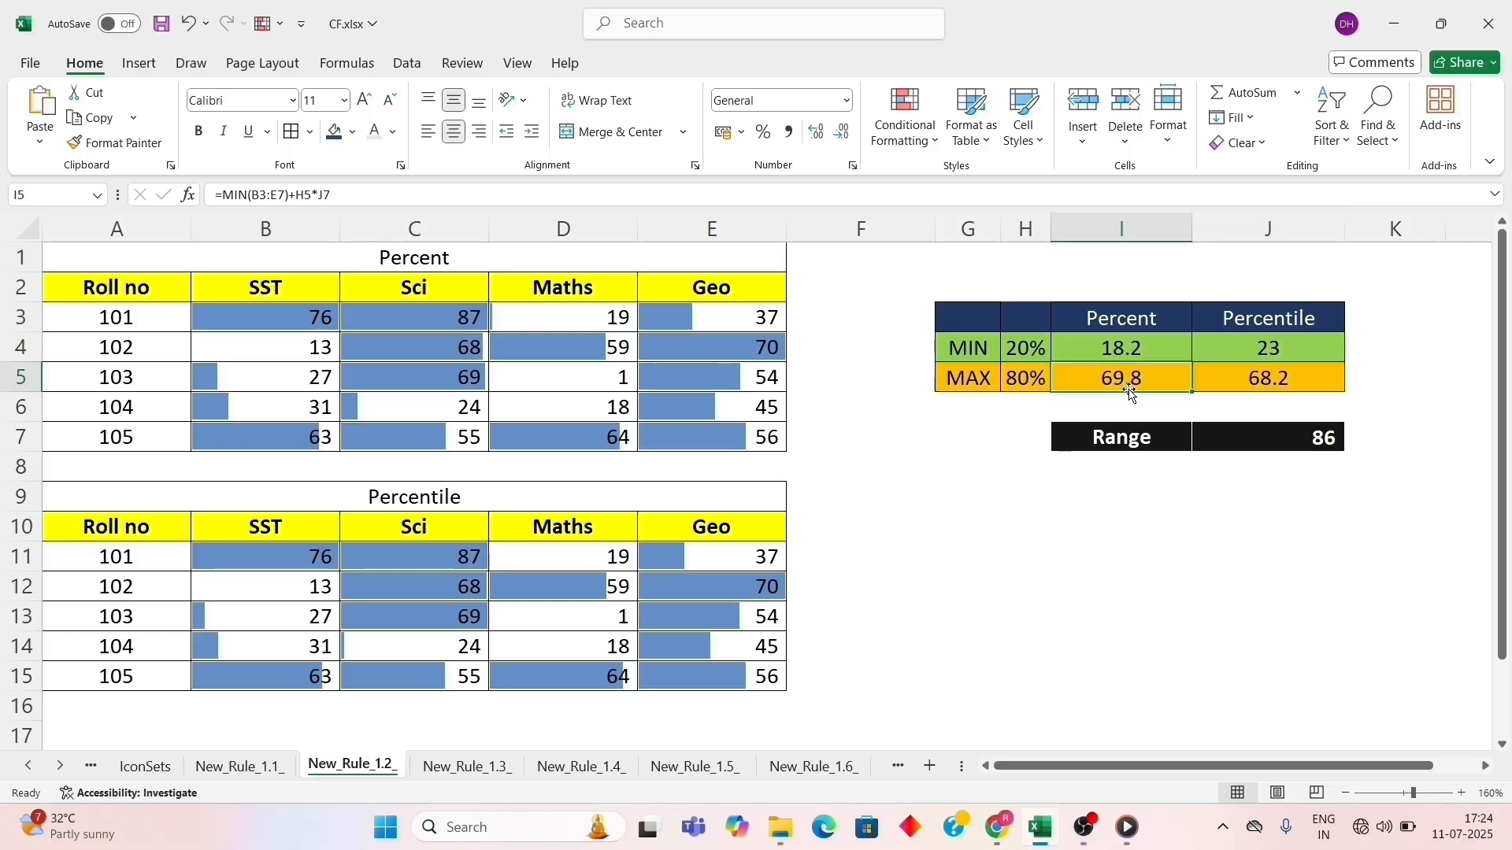
Step: Compare the Percent minimum and maximum in I4 and I5 with the data bars in D3 and E4 of the Percent table
click(1145, 325)
click(1133, 340)
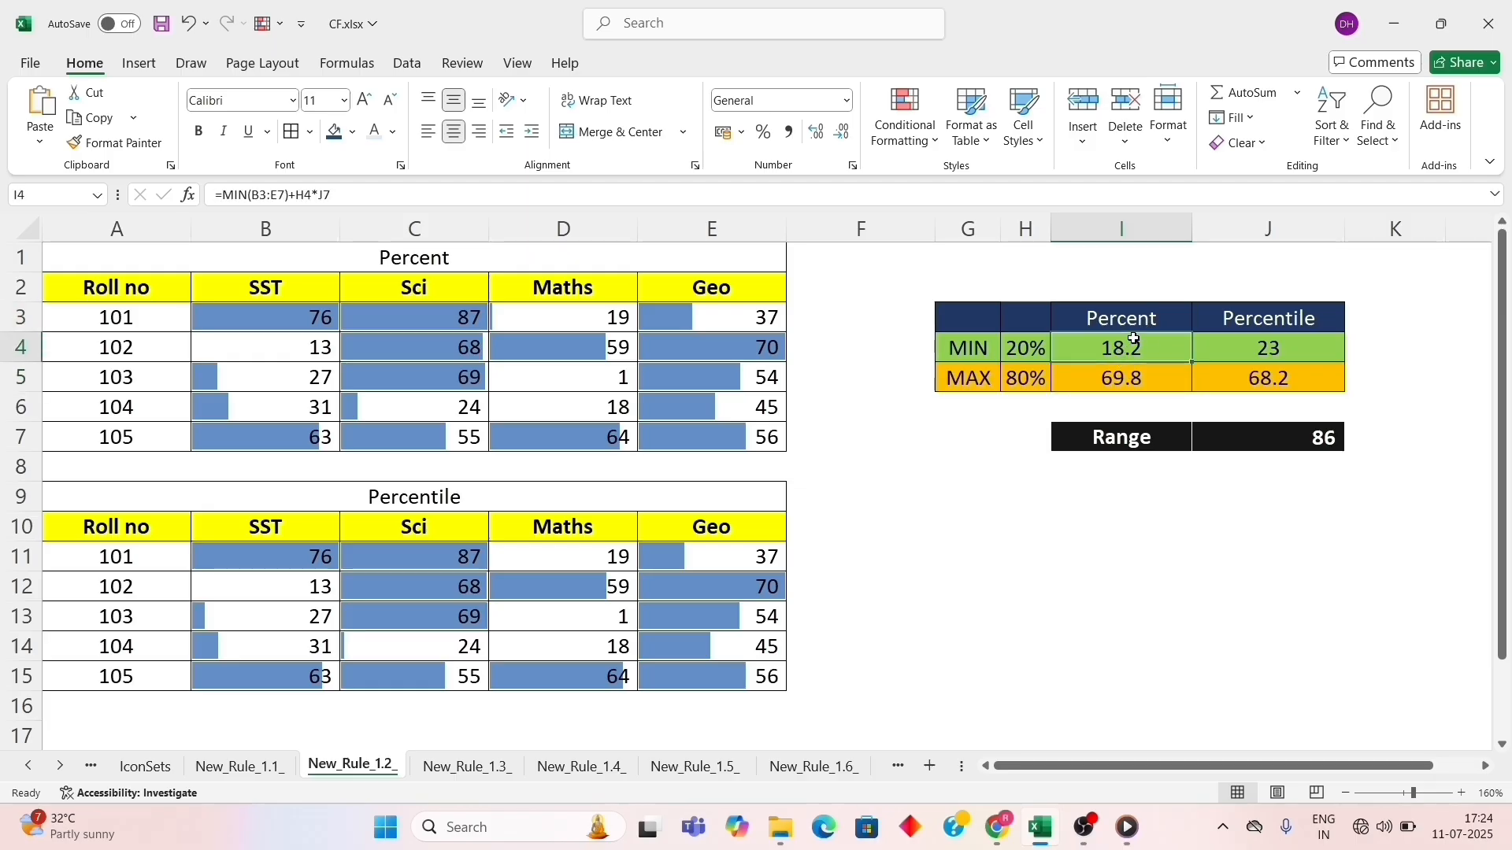
click(1126, 380)
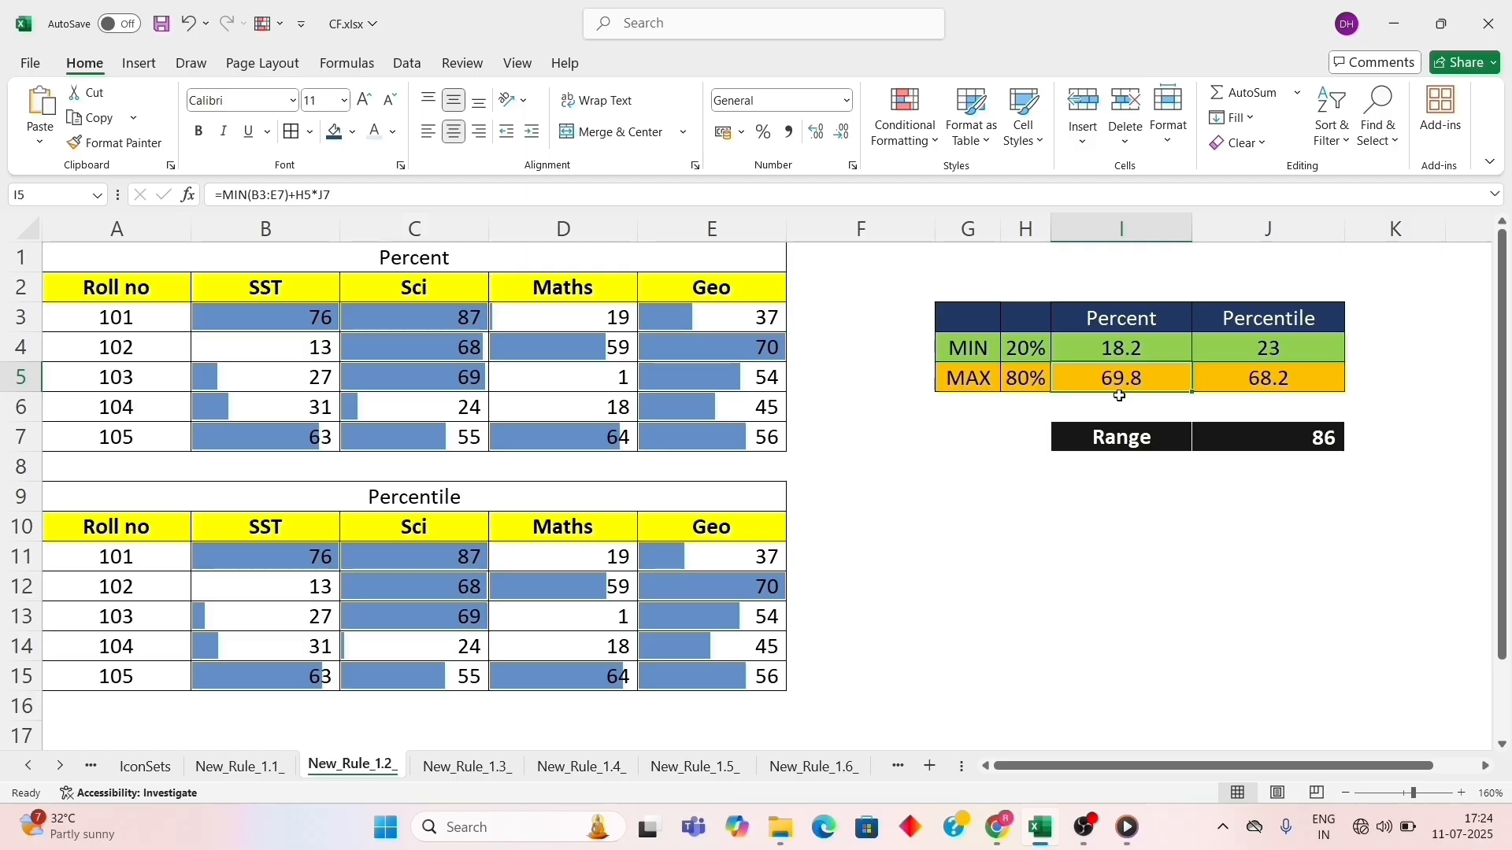
click(547, 324)
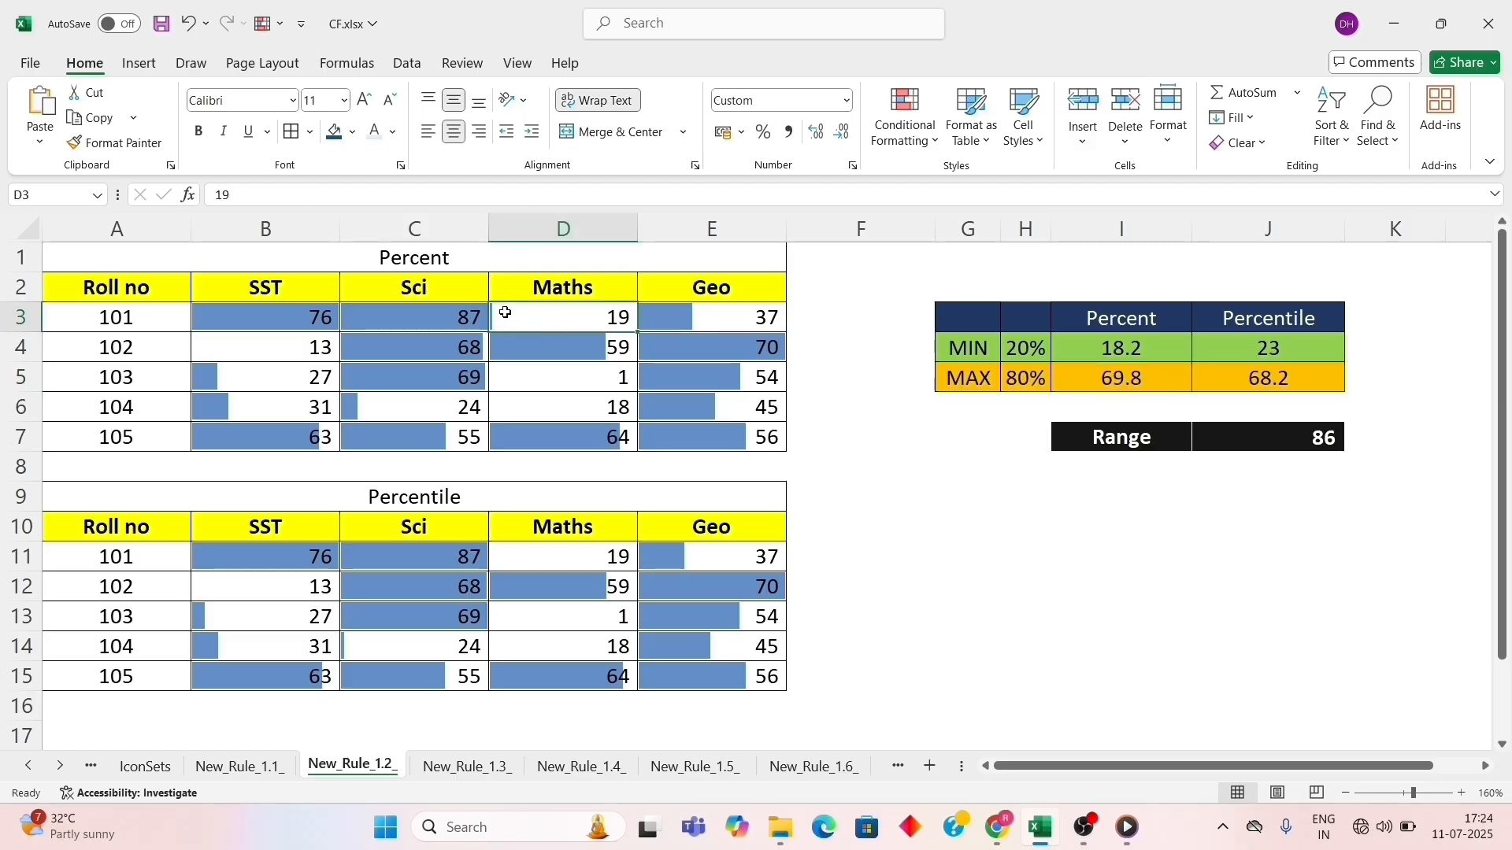
click(689, 346)
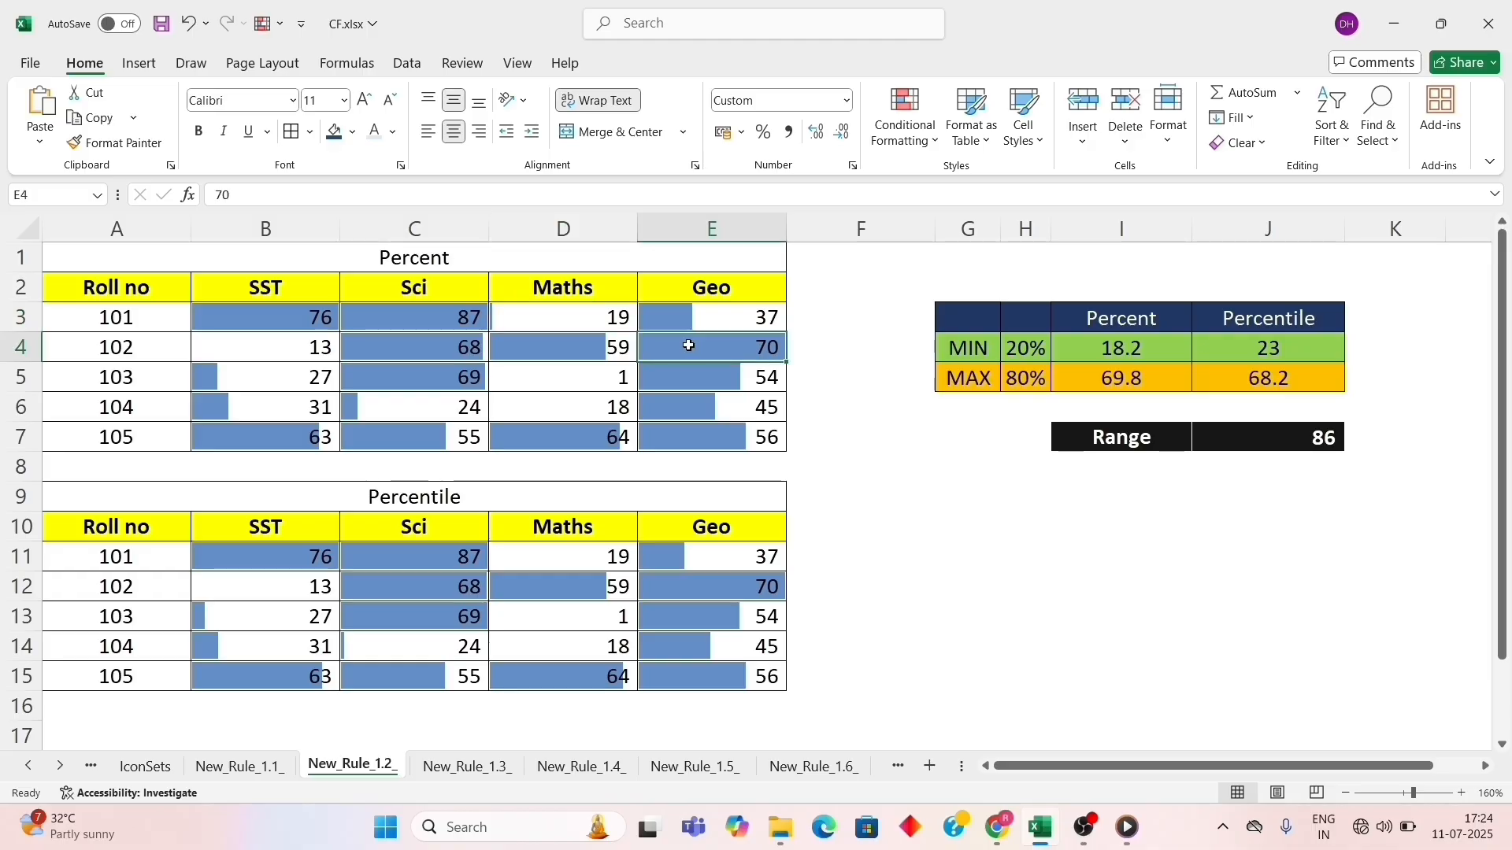
Step: Examine the Percentile formulas in J4 and J5 against the data bars in C14, E12 and C13 of the Percentile table
click(1222, 321)
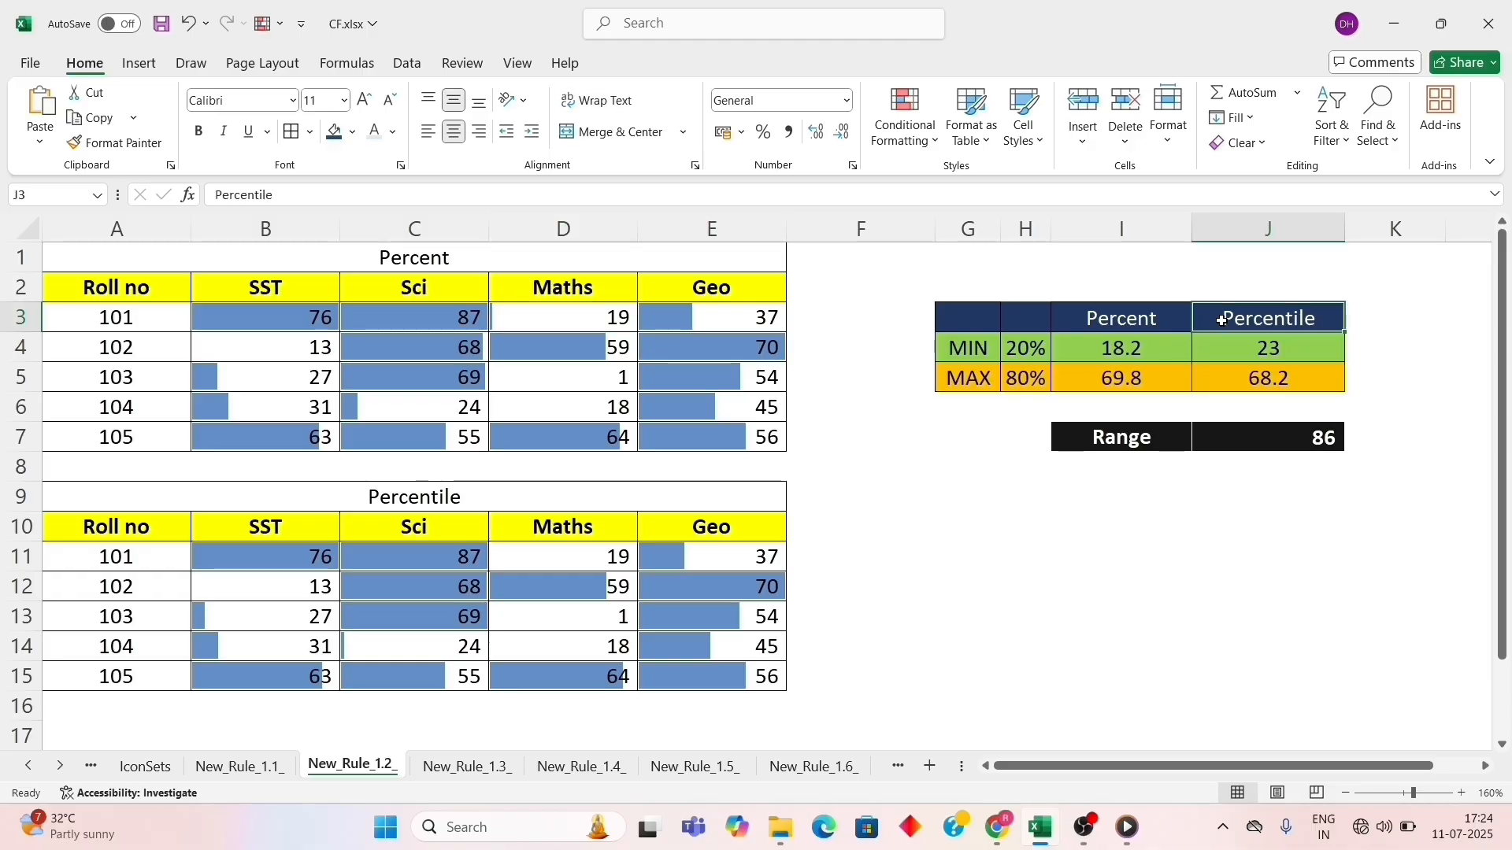
click(1233, 359)
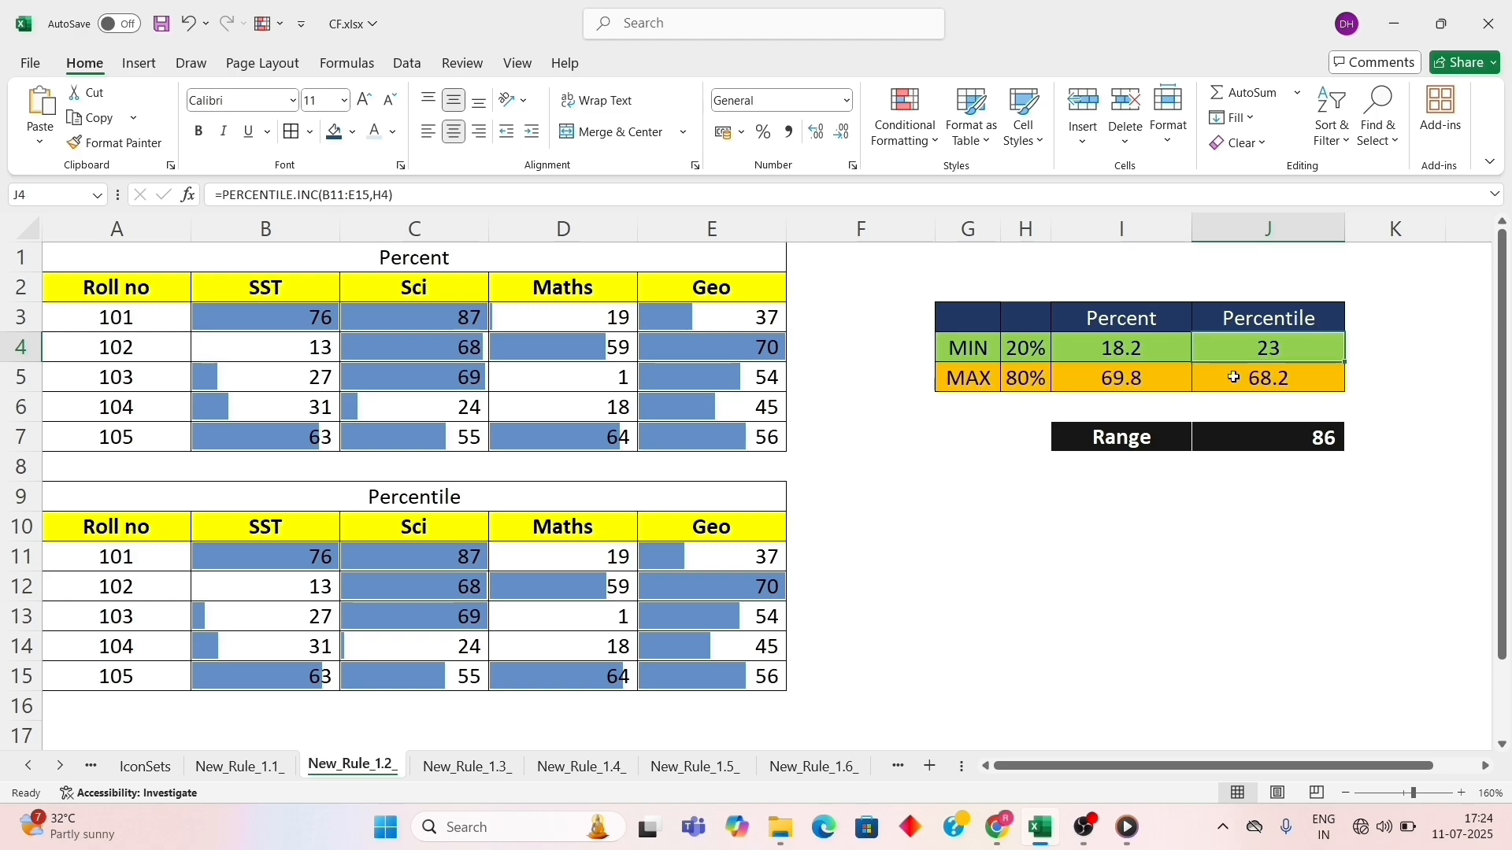
click(1234, 383)
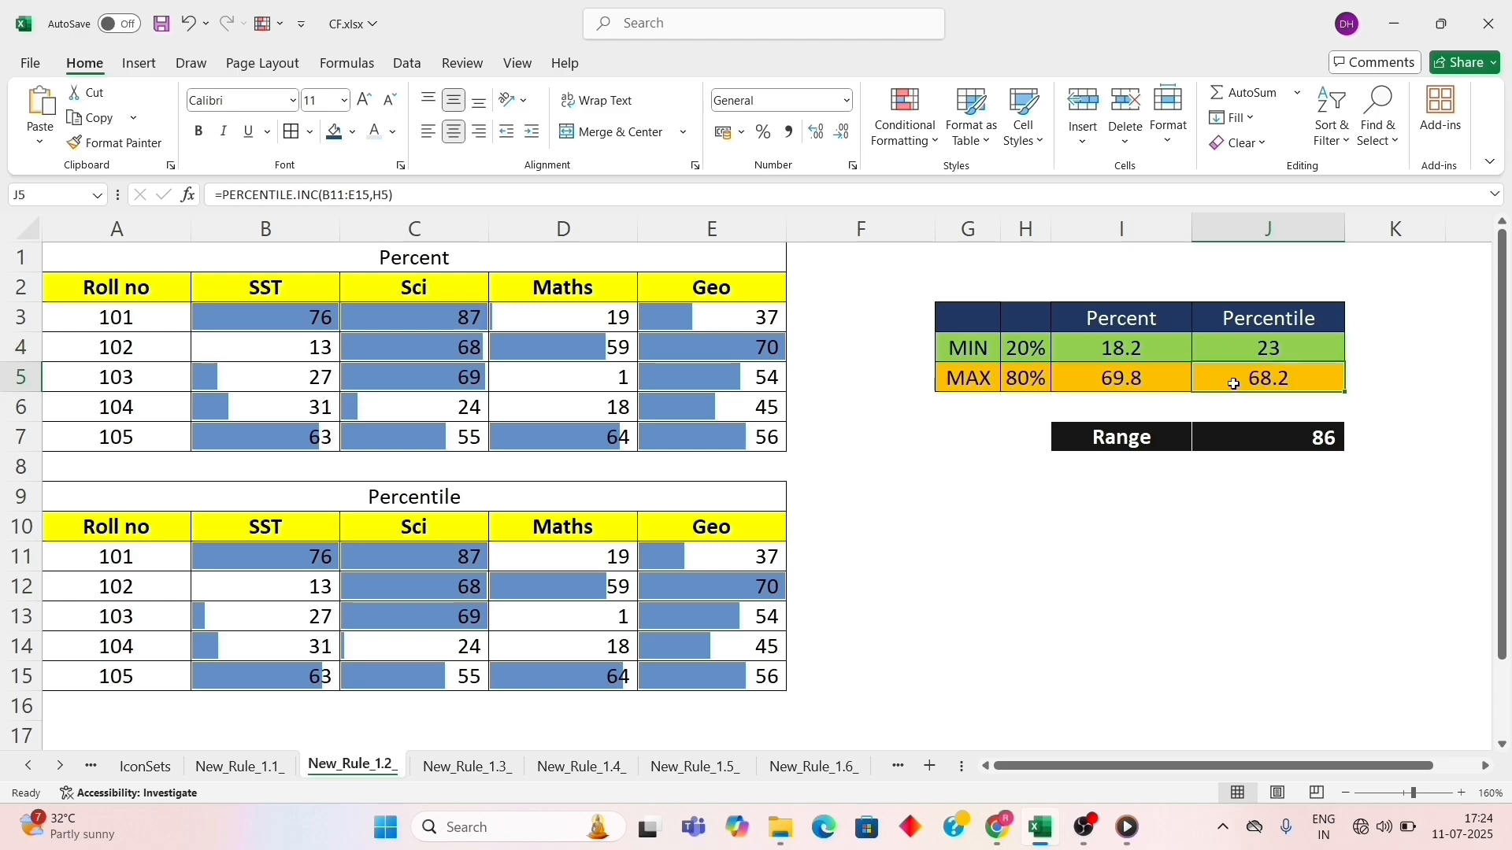
click(433, 644)
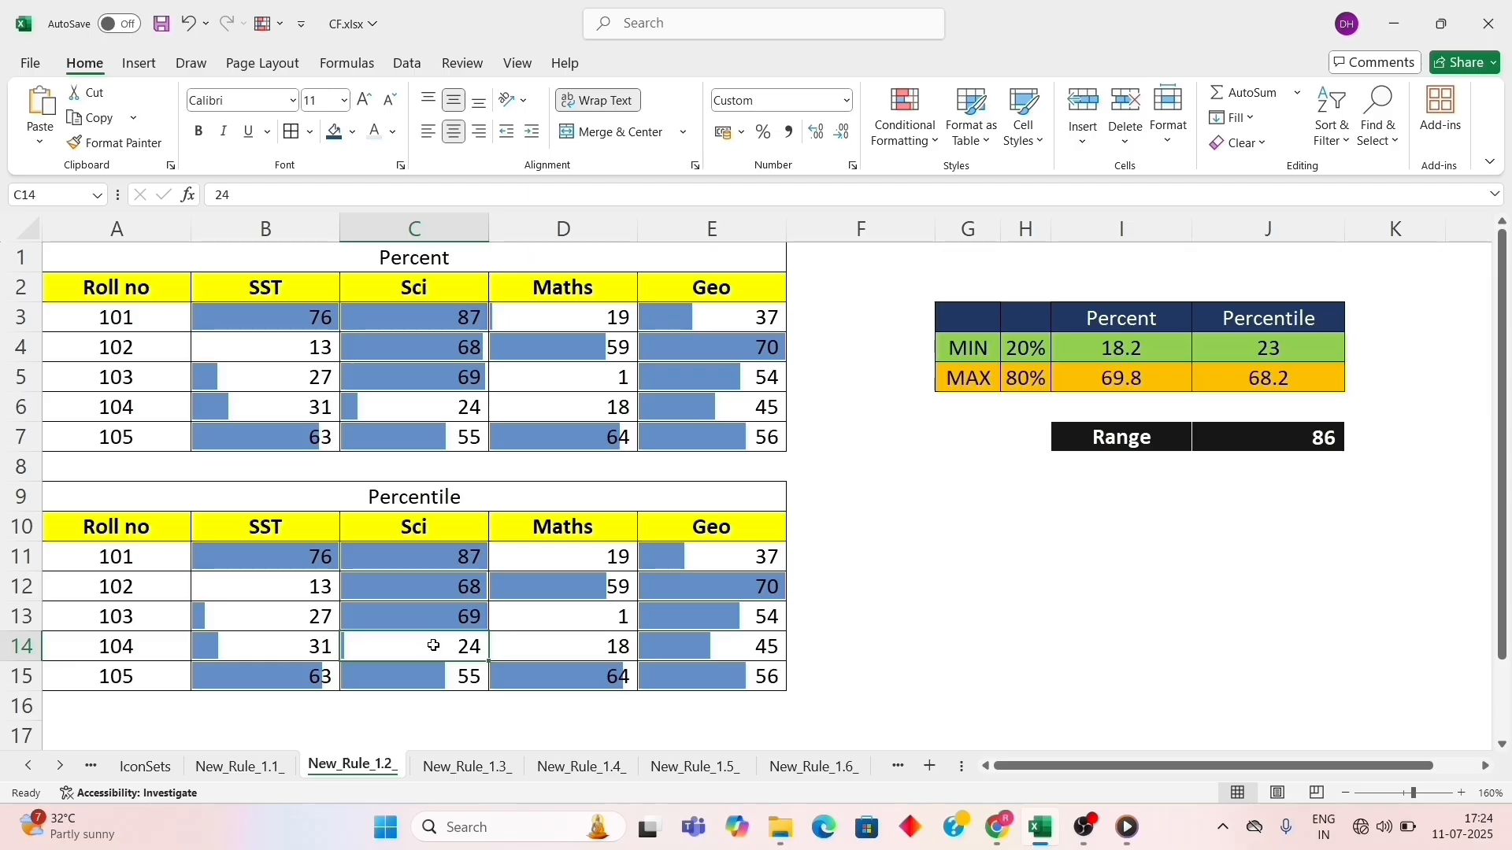
click(711, 590)
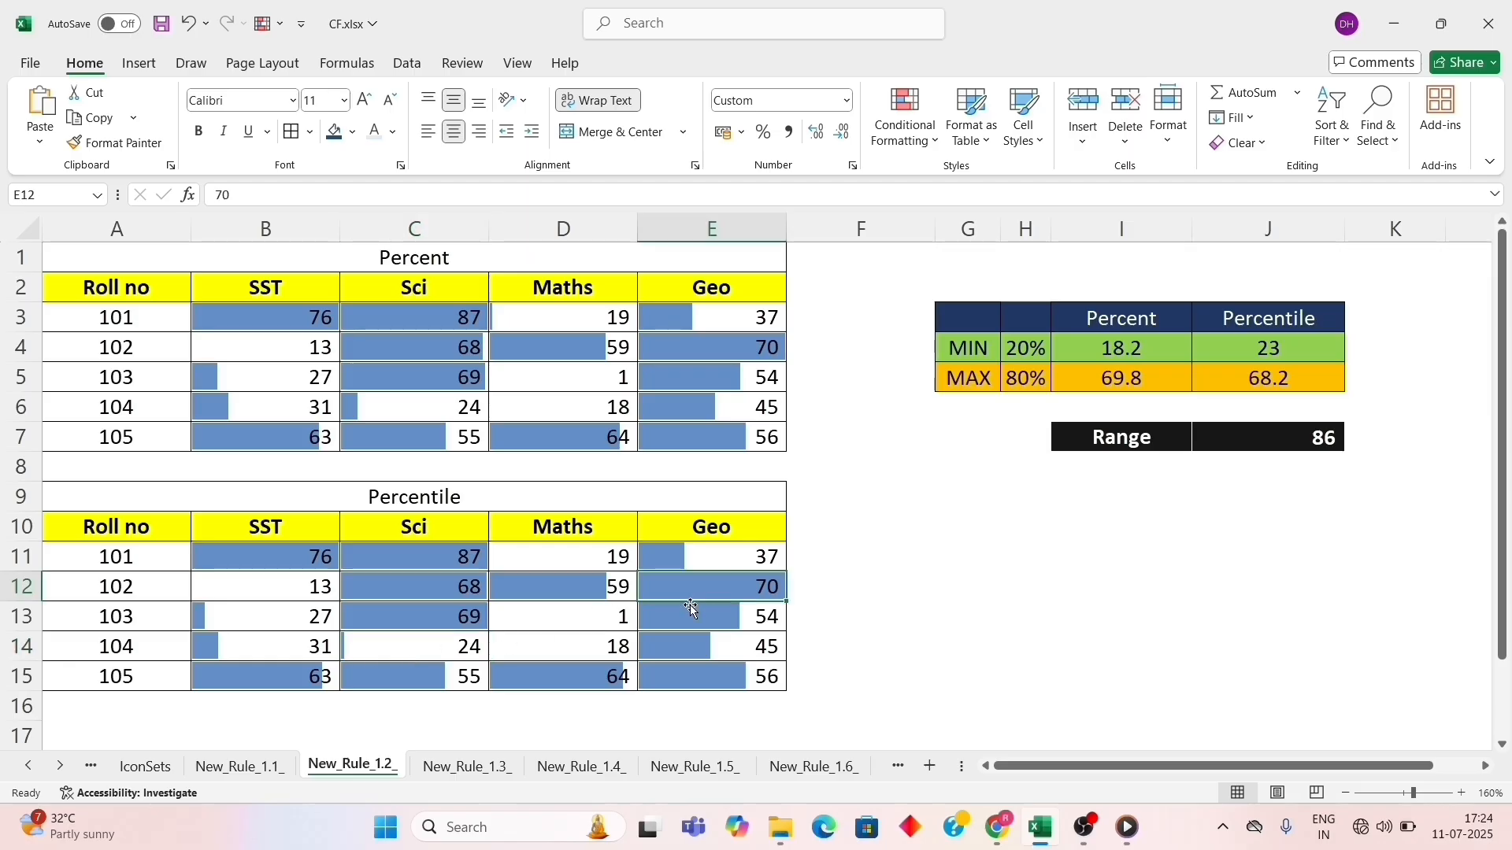
click(460, 619)
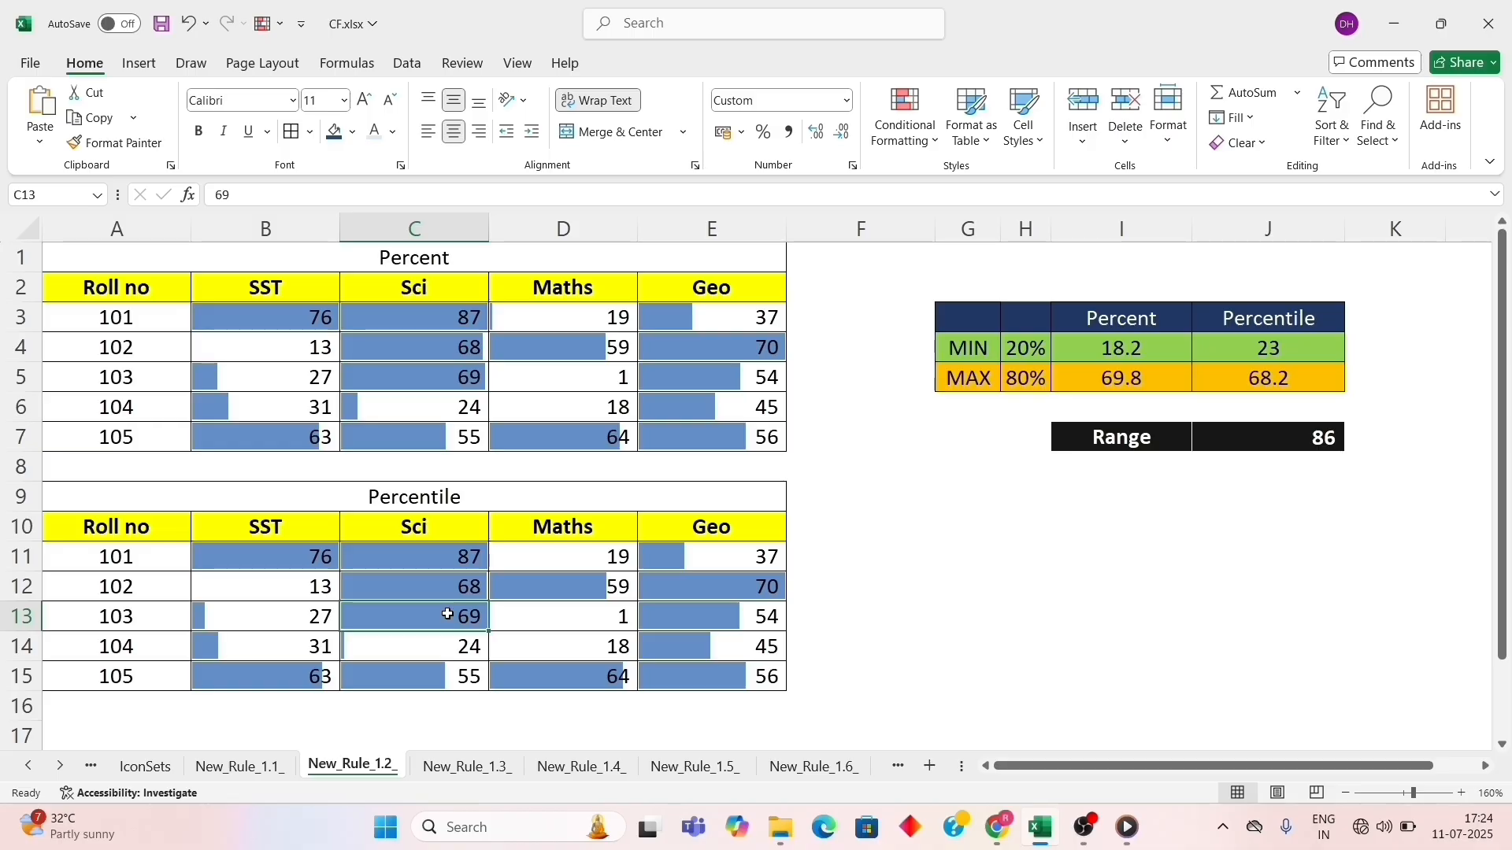
click(120, 257)
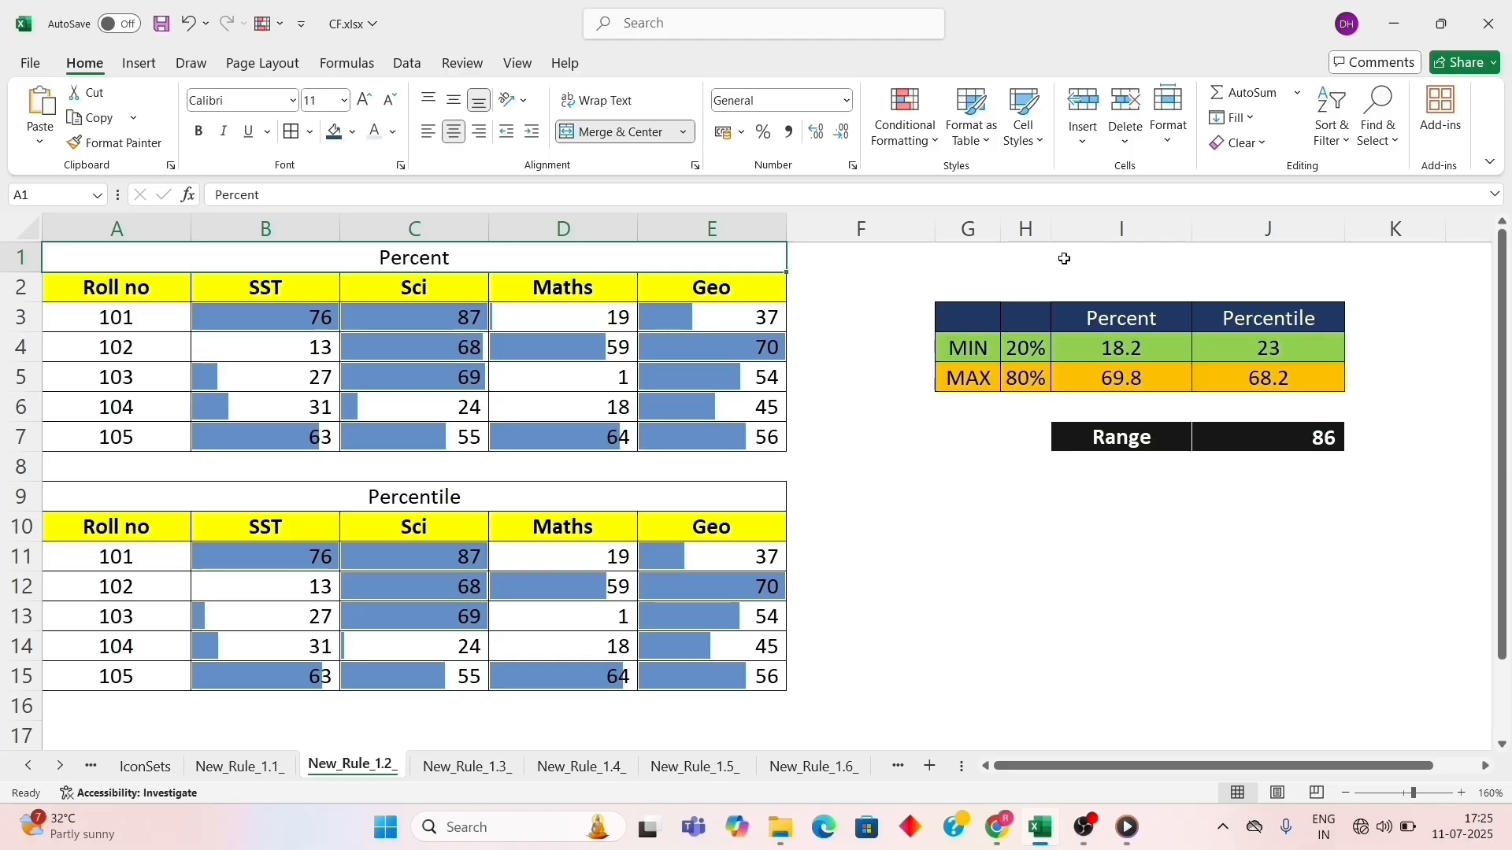
Step: Display the sheet's formulas and narrow columns A to F so the marks tables and the Percent/Percentile formulas fit in one view
drag(969, 228, 1249, 263)
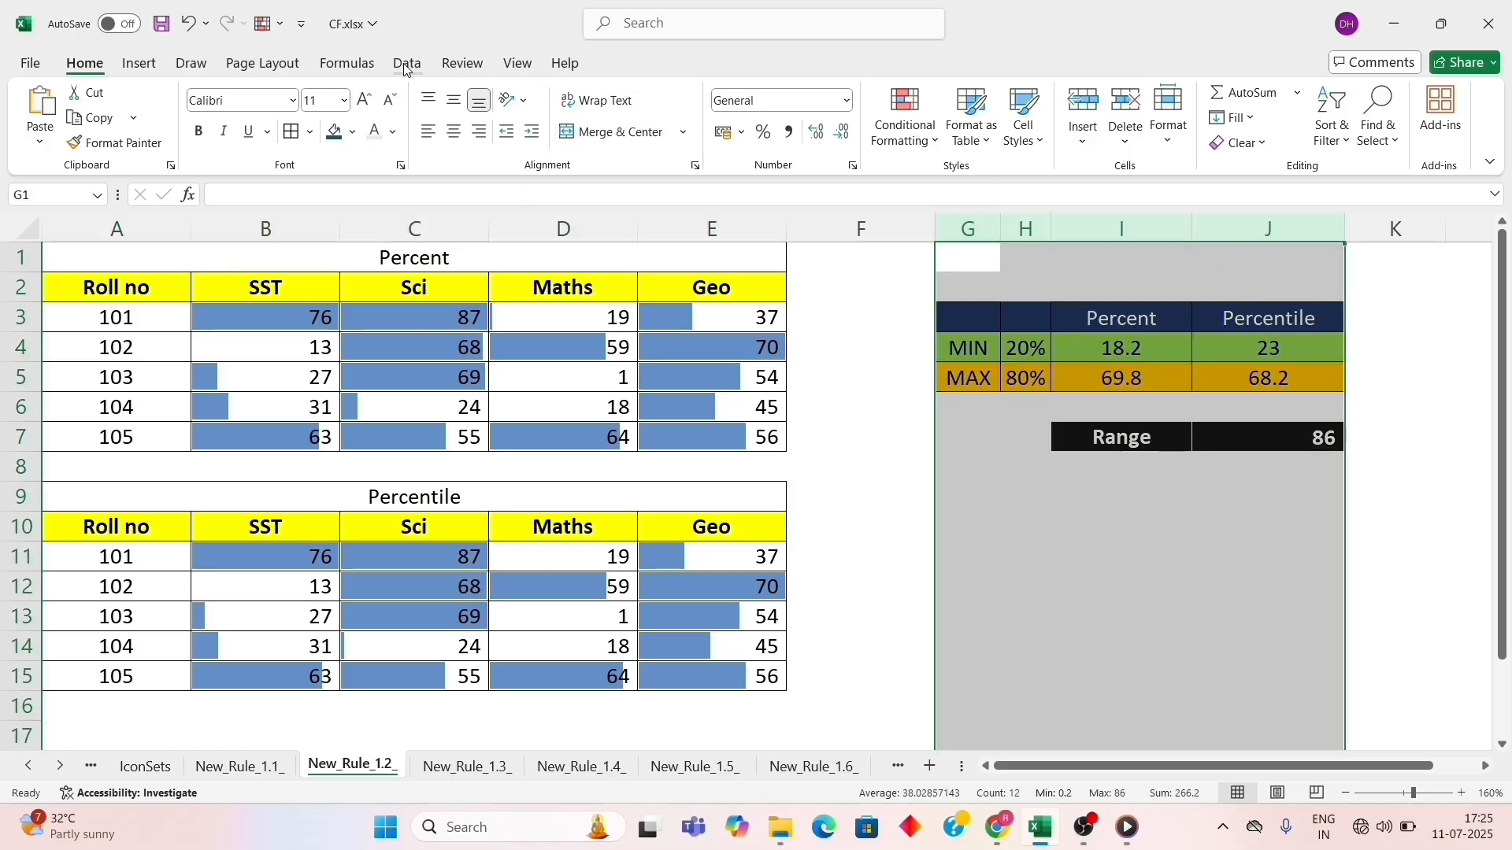
click(347, 63)
click(976, 92)
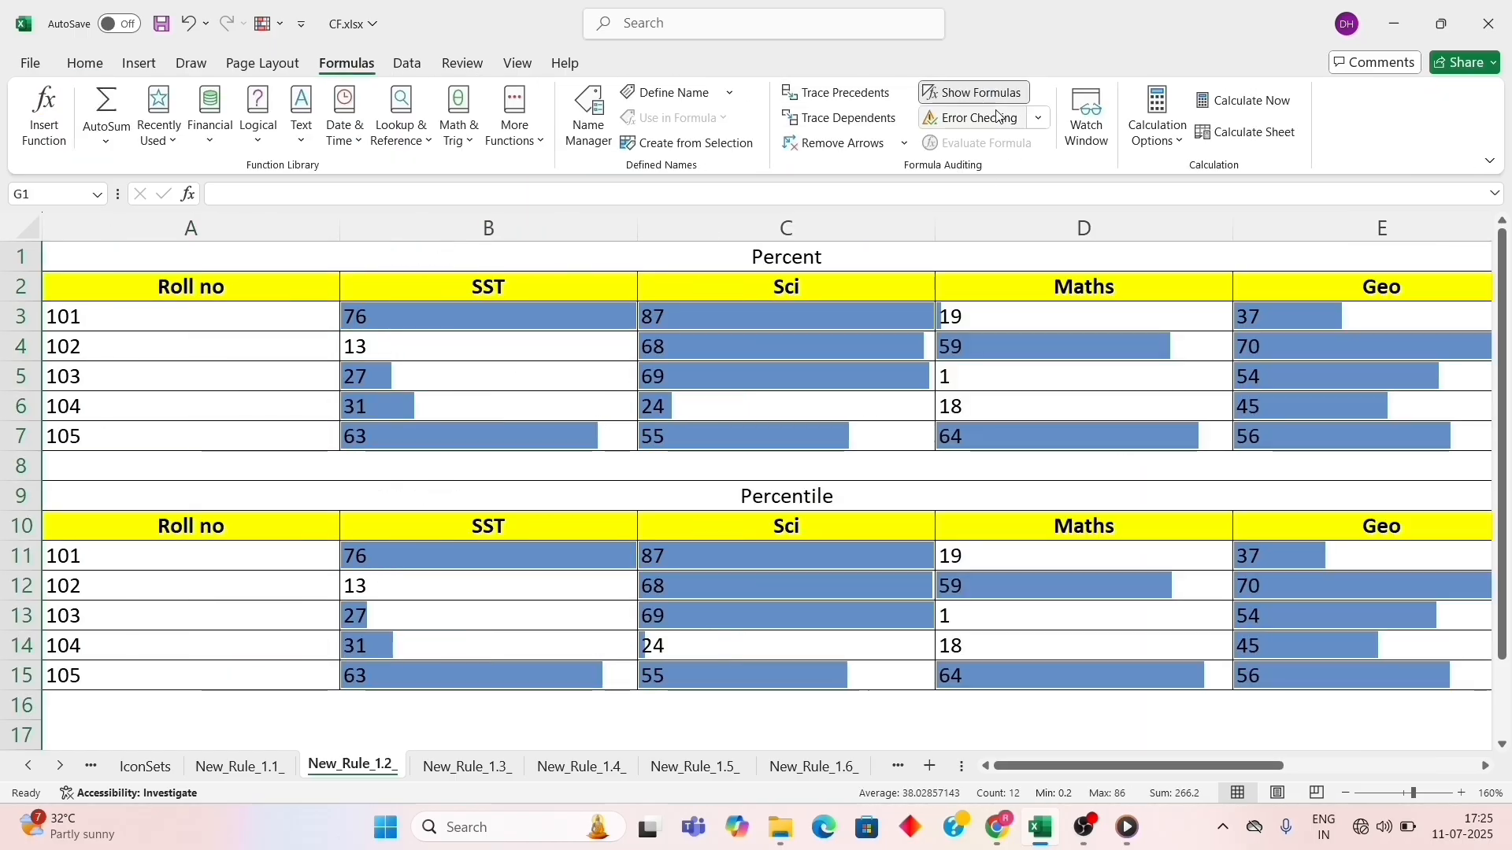
drag(239, 223, 724, 247)
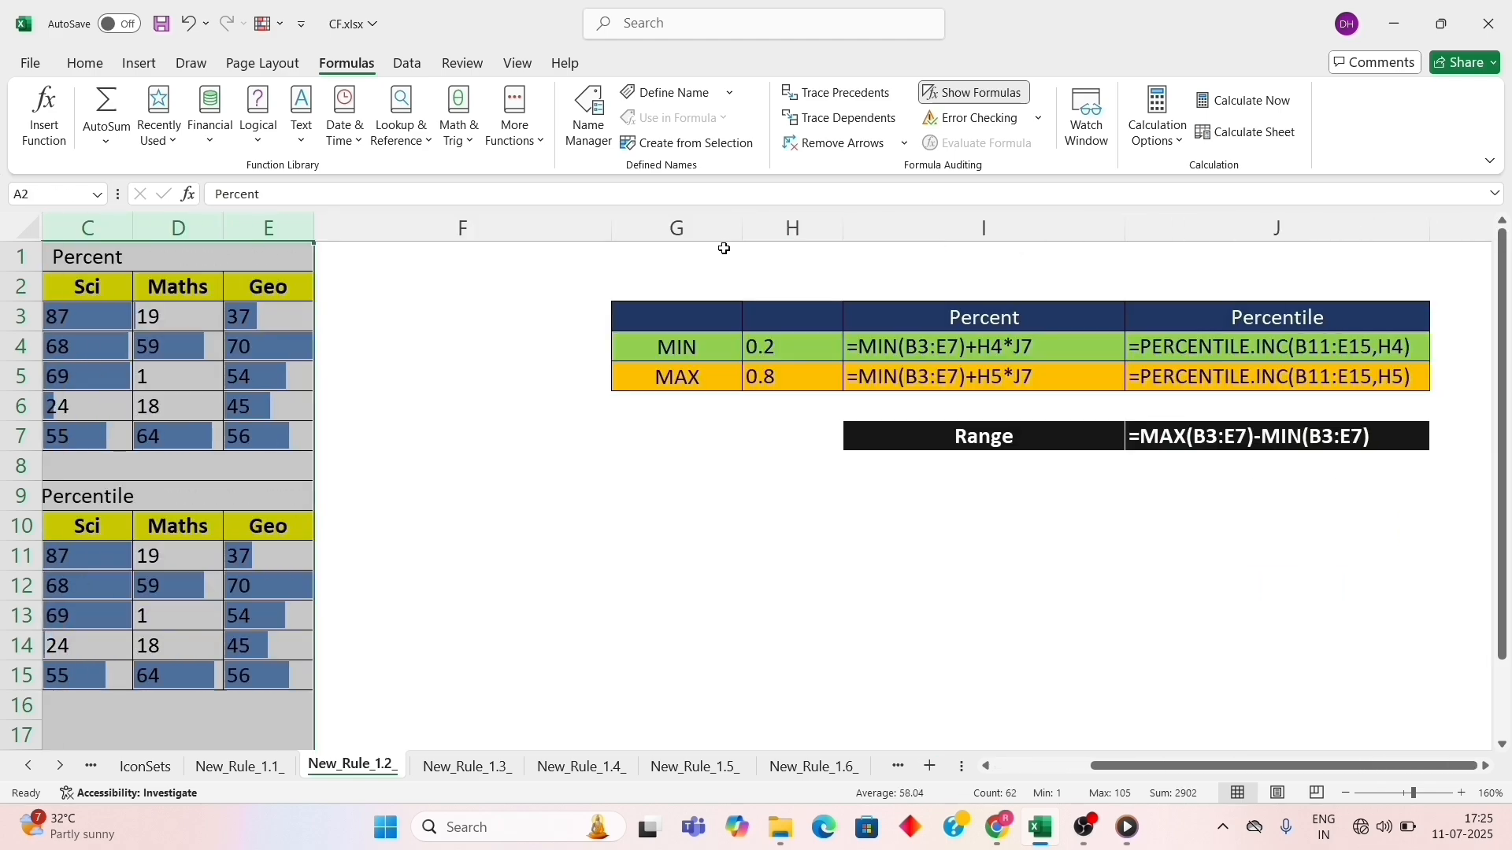
drag(1131, 768, 977, 771)
drag(495, 228, 455, 240)
click(575, 506)
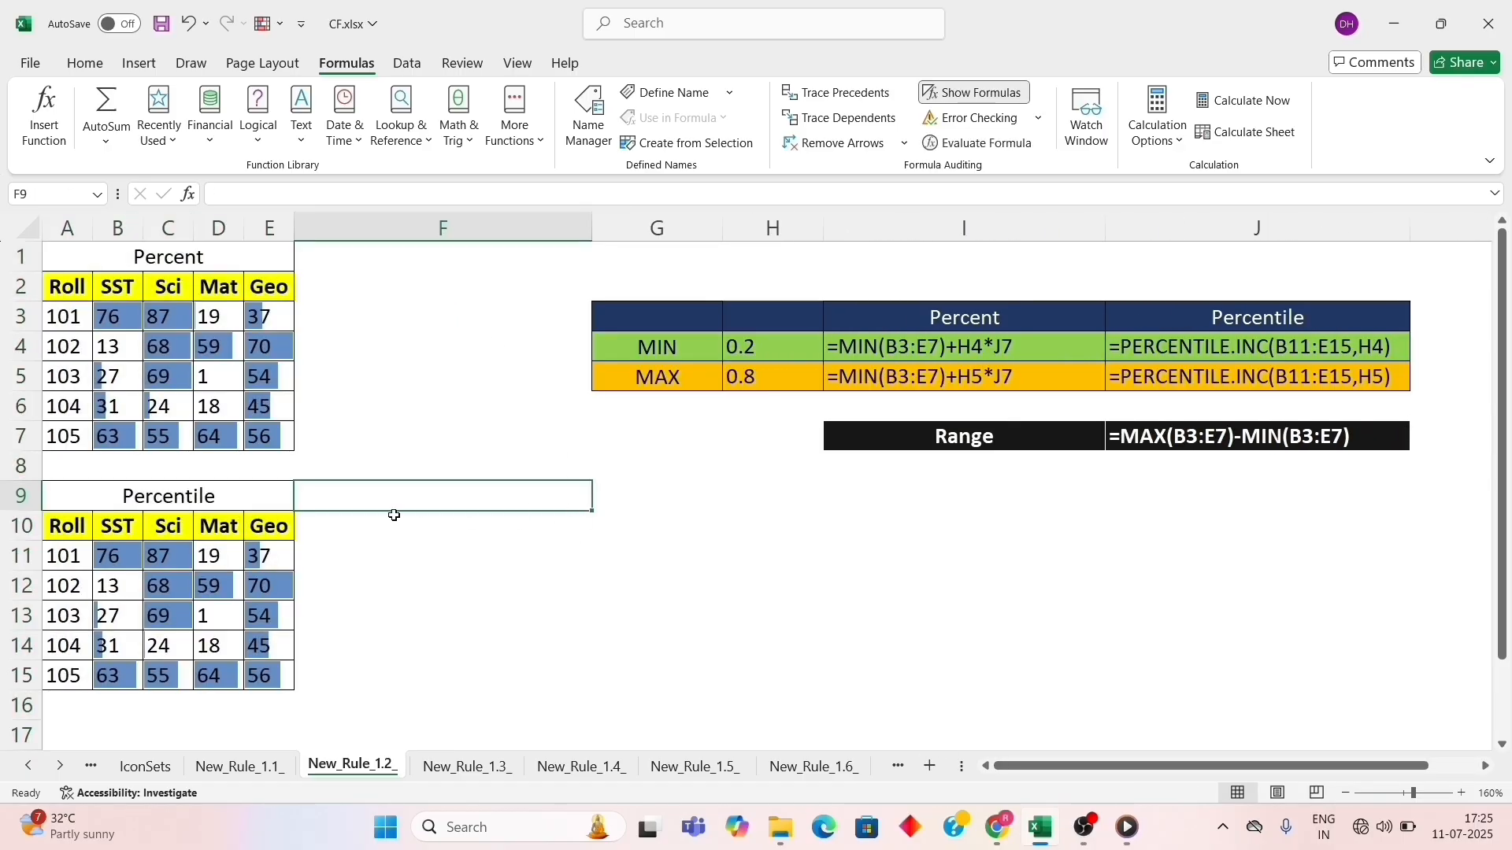
click(1072, 265)
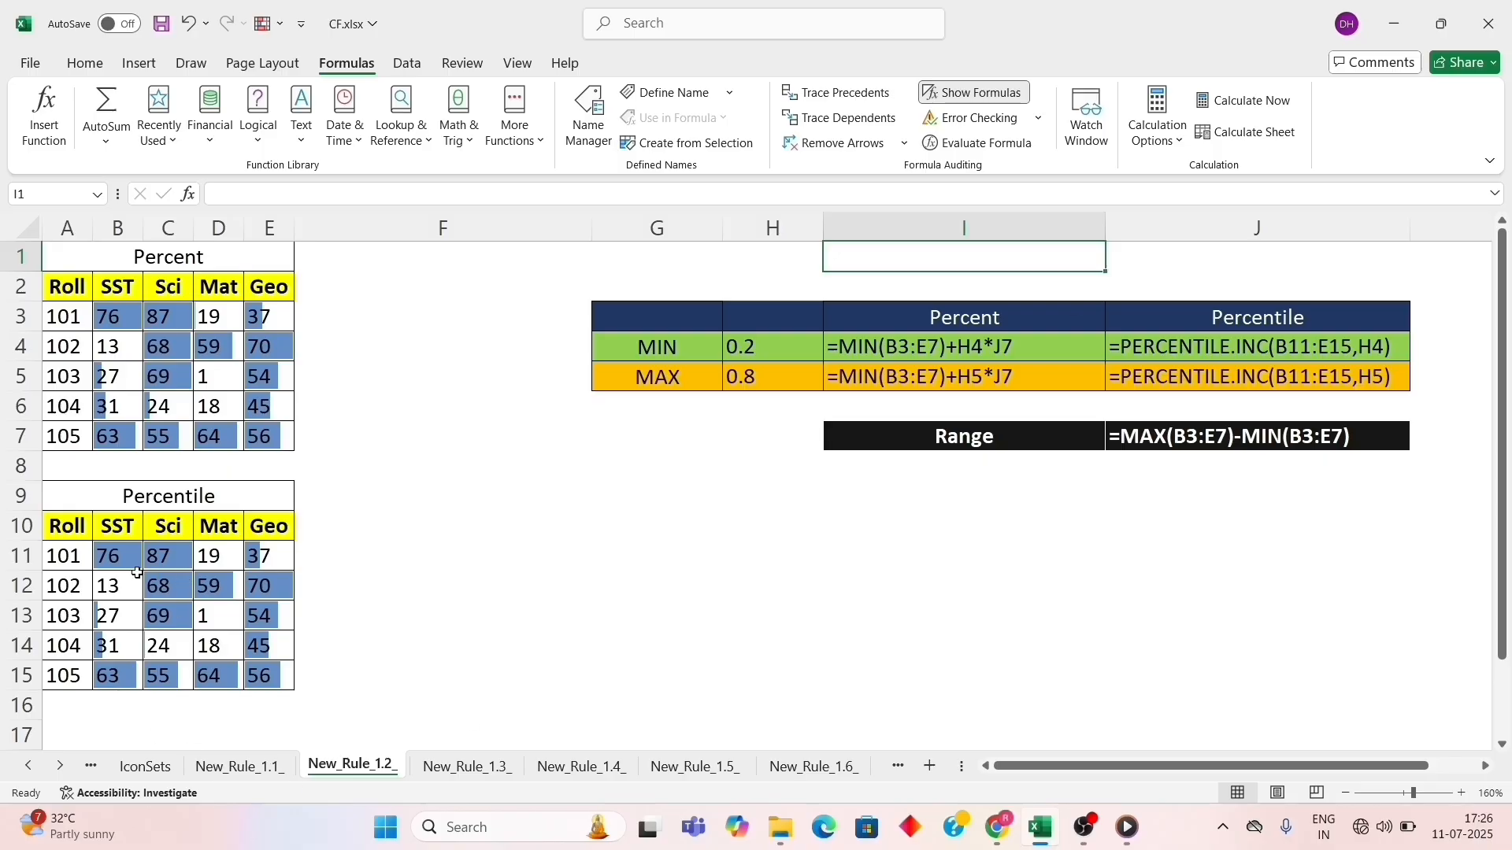
drag(126, 561, 254, 676)
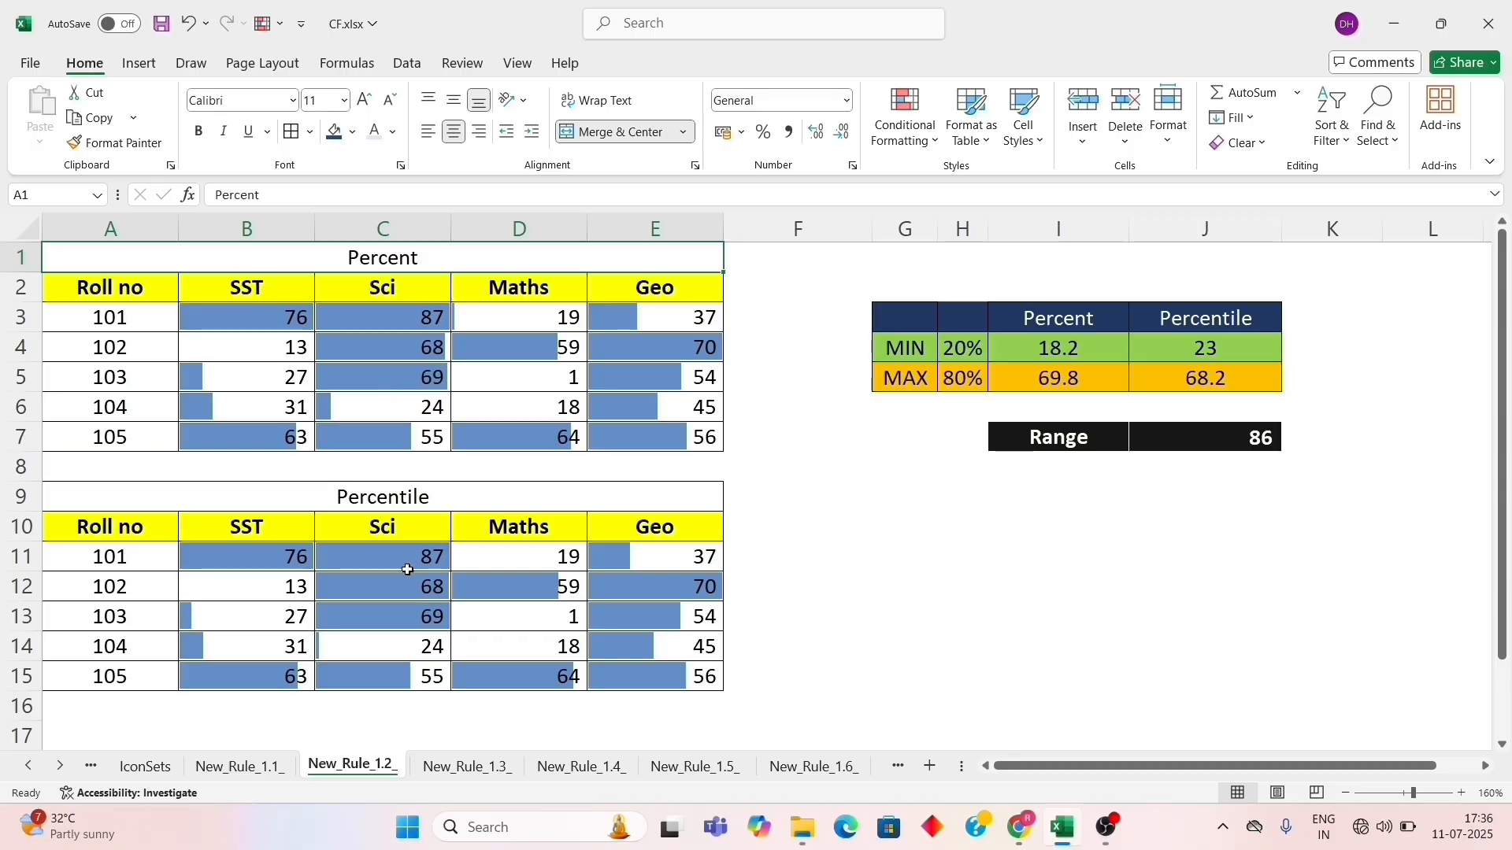
Step: On the New_Rule_1.3_ sheet, create a new value-based rule for B2:E6 with the Data Bar format style
click(468, 767)
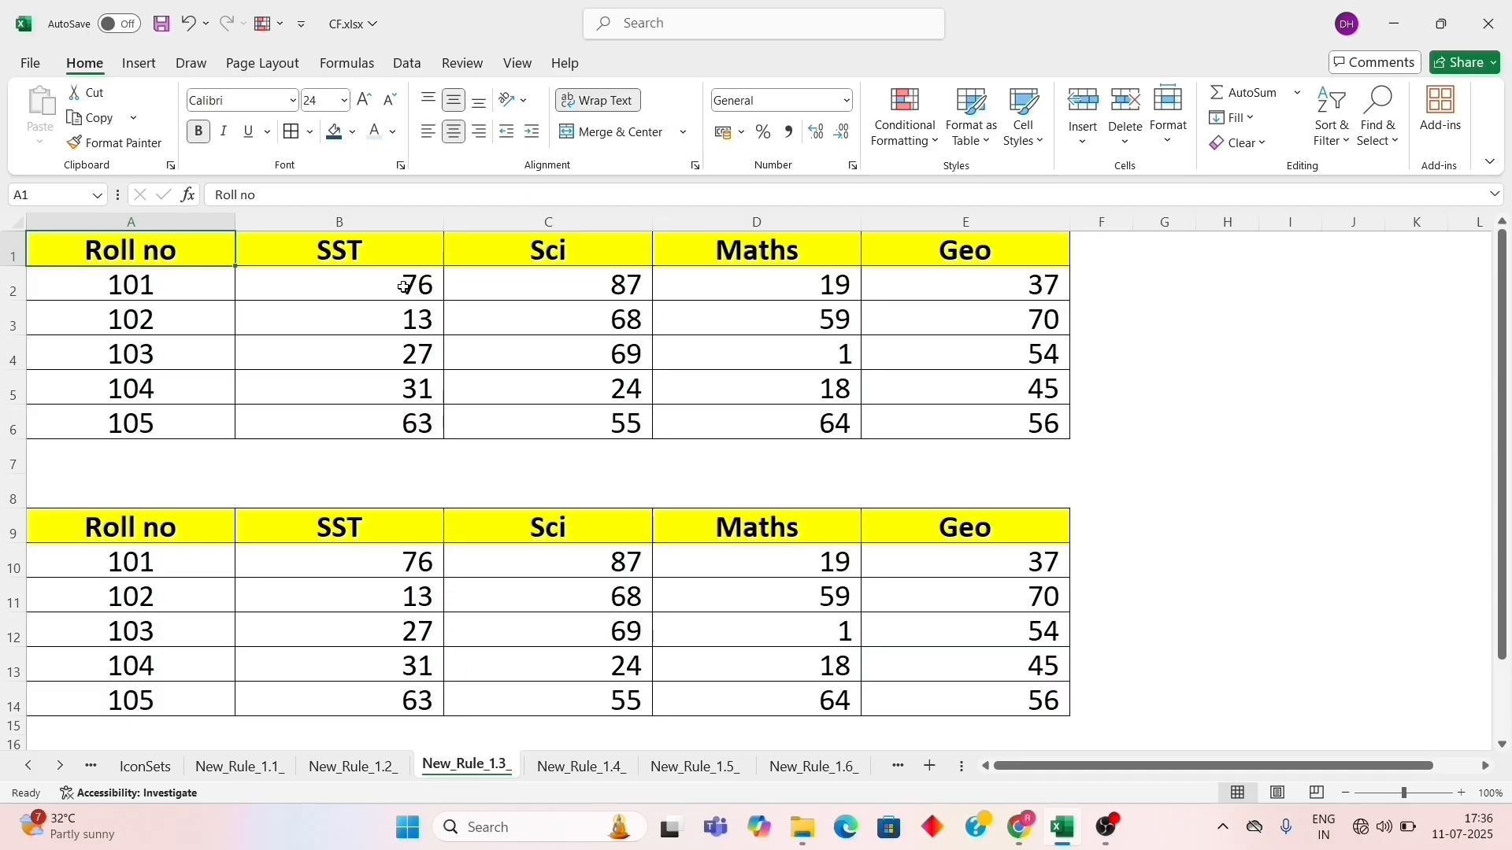
drag(397, 285, 927, 434)
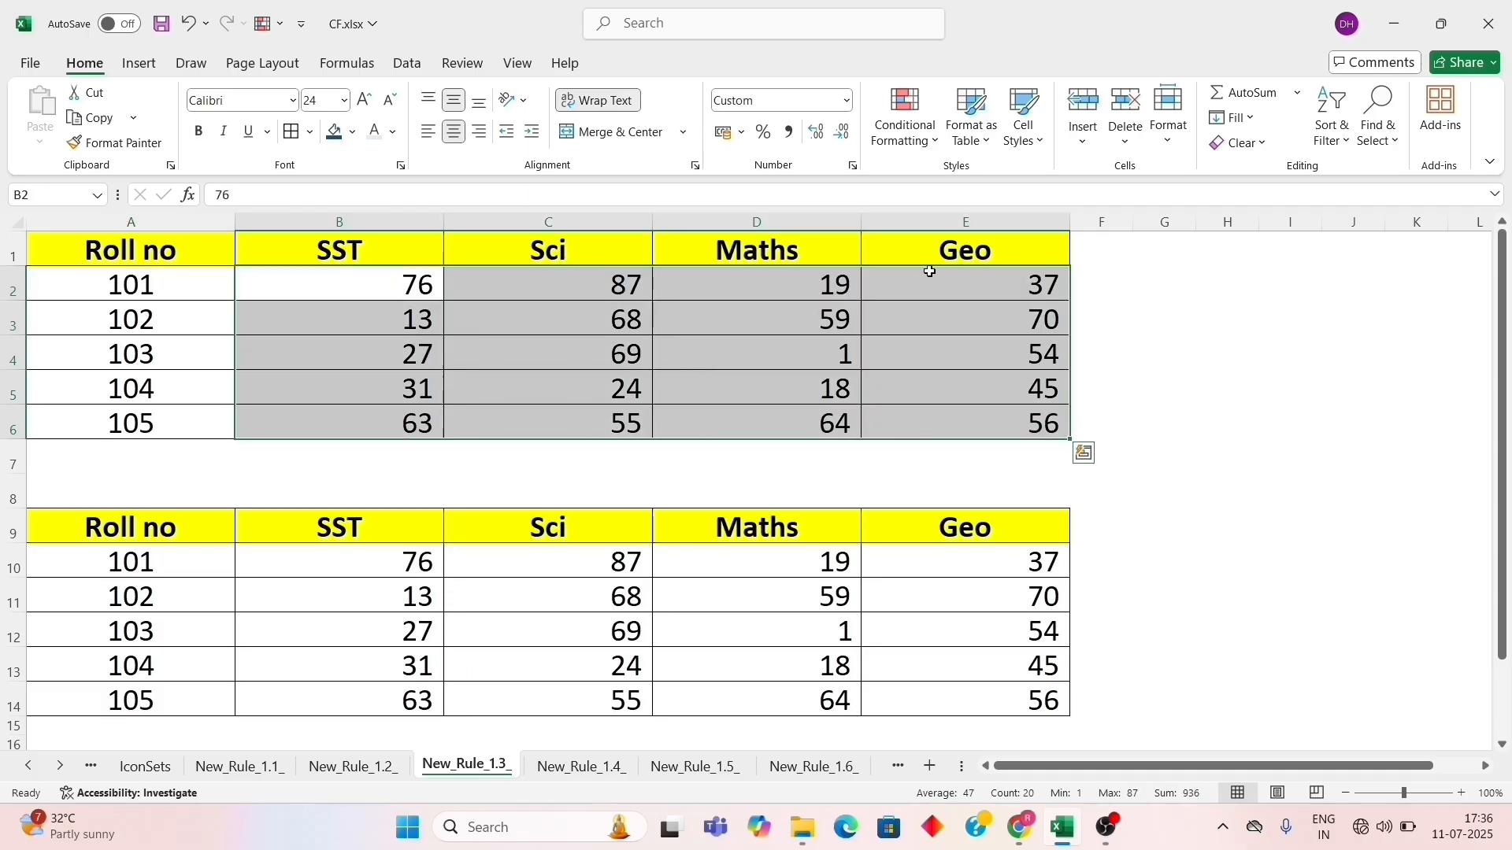
click(912, 132)
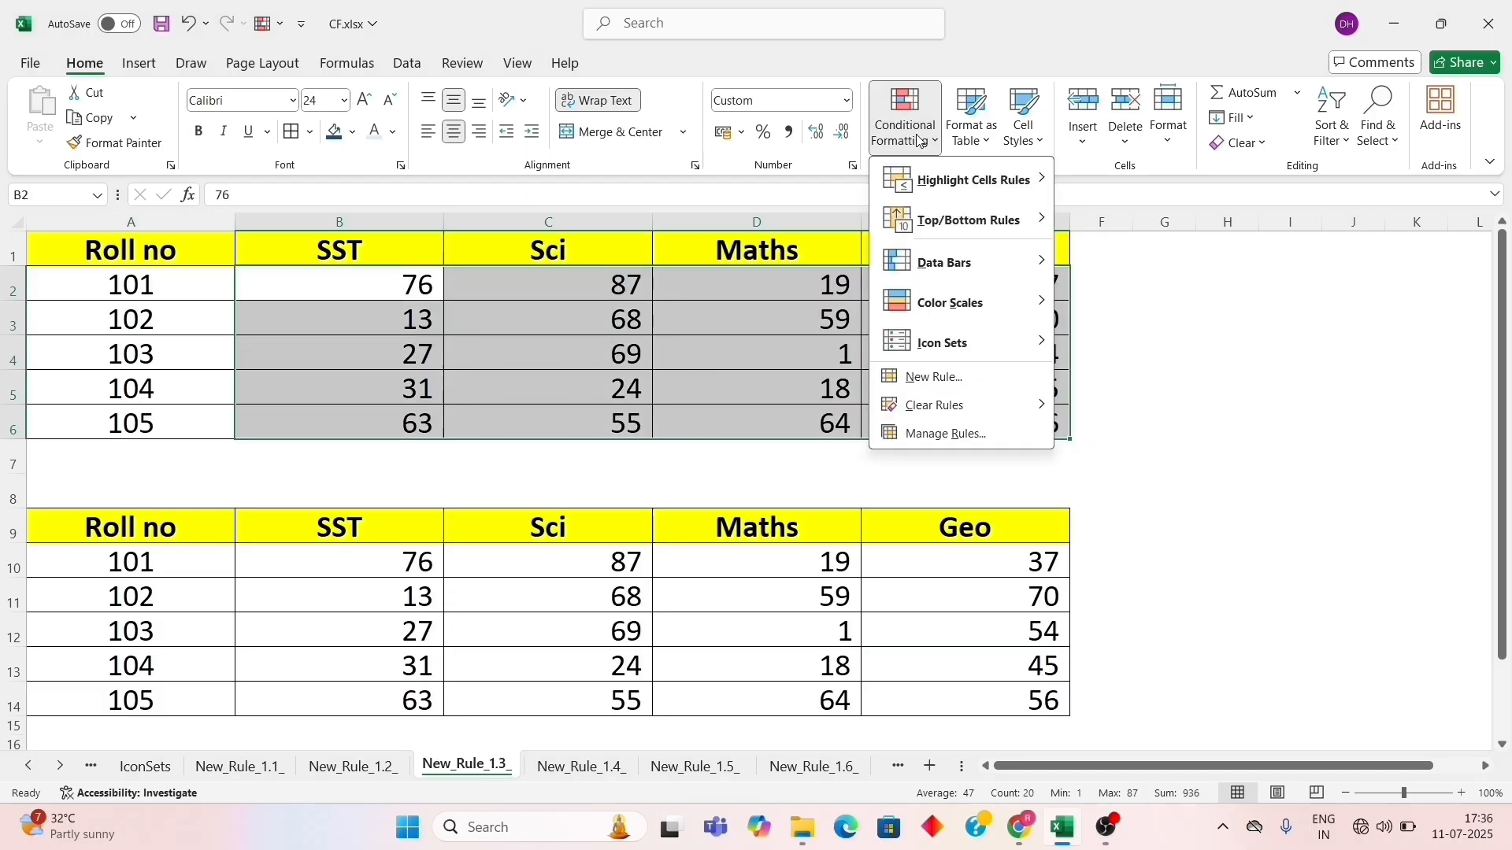
click(959, 376)
click(746, 314)
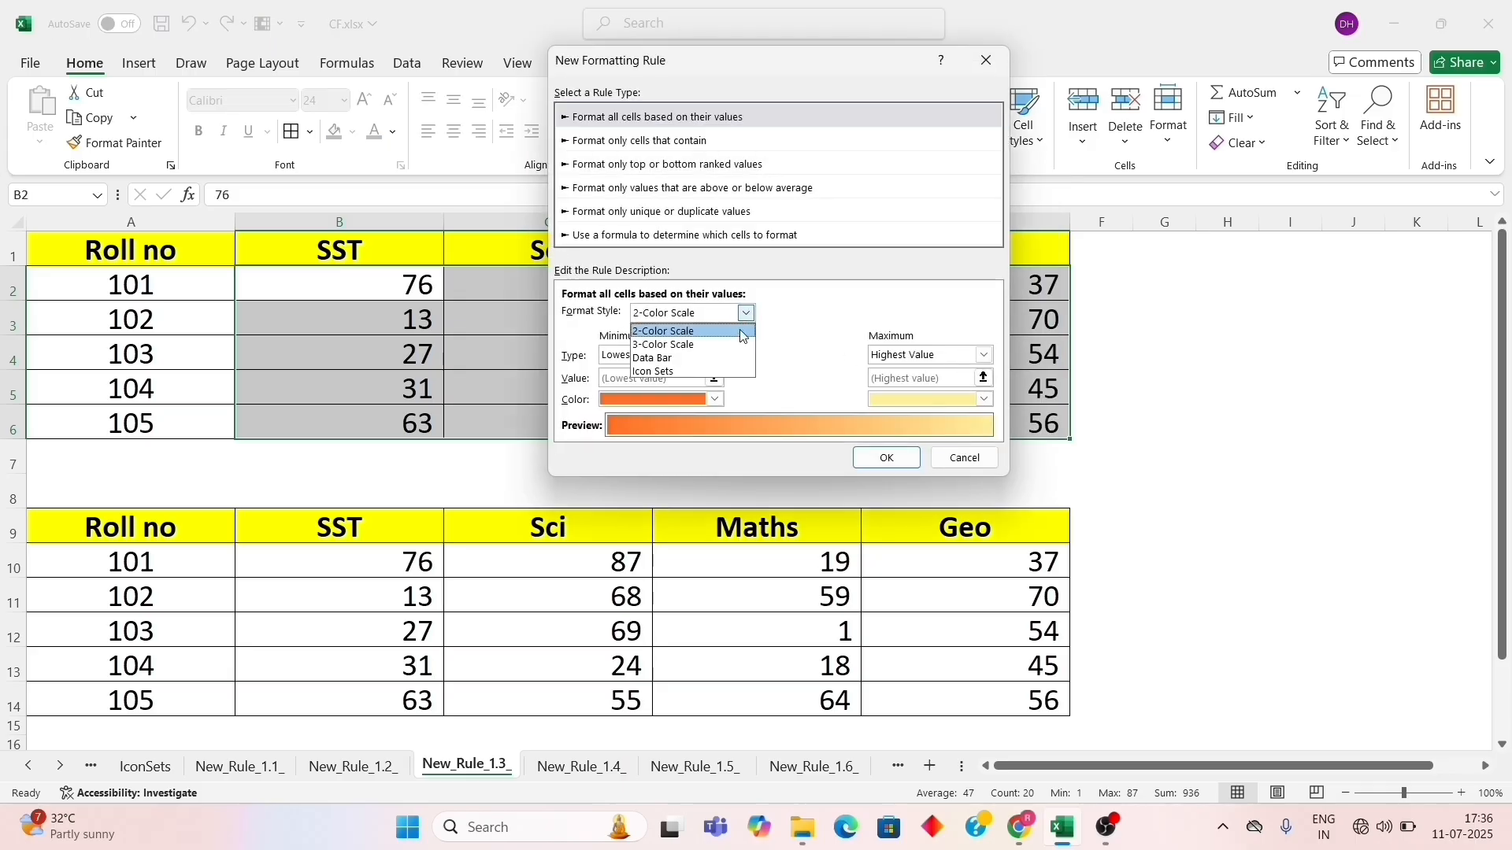
click(731, 359)
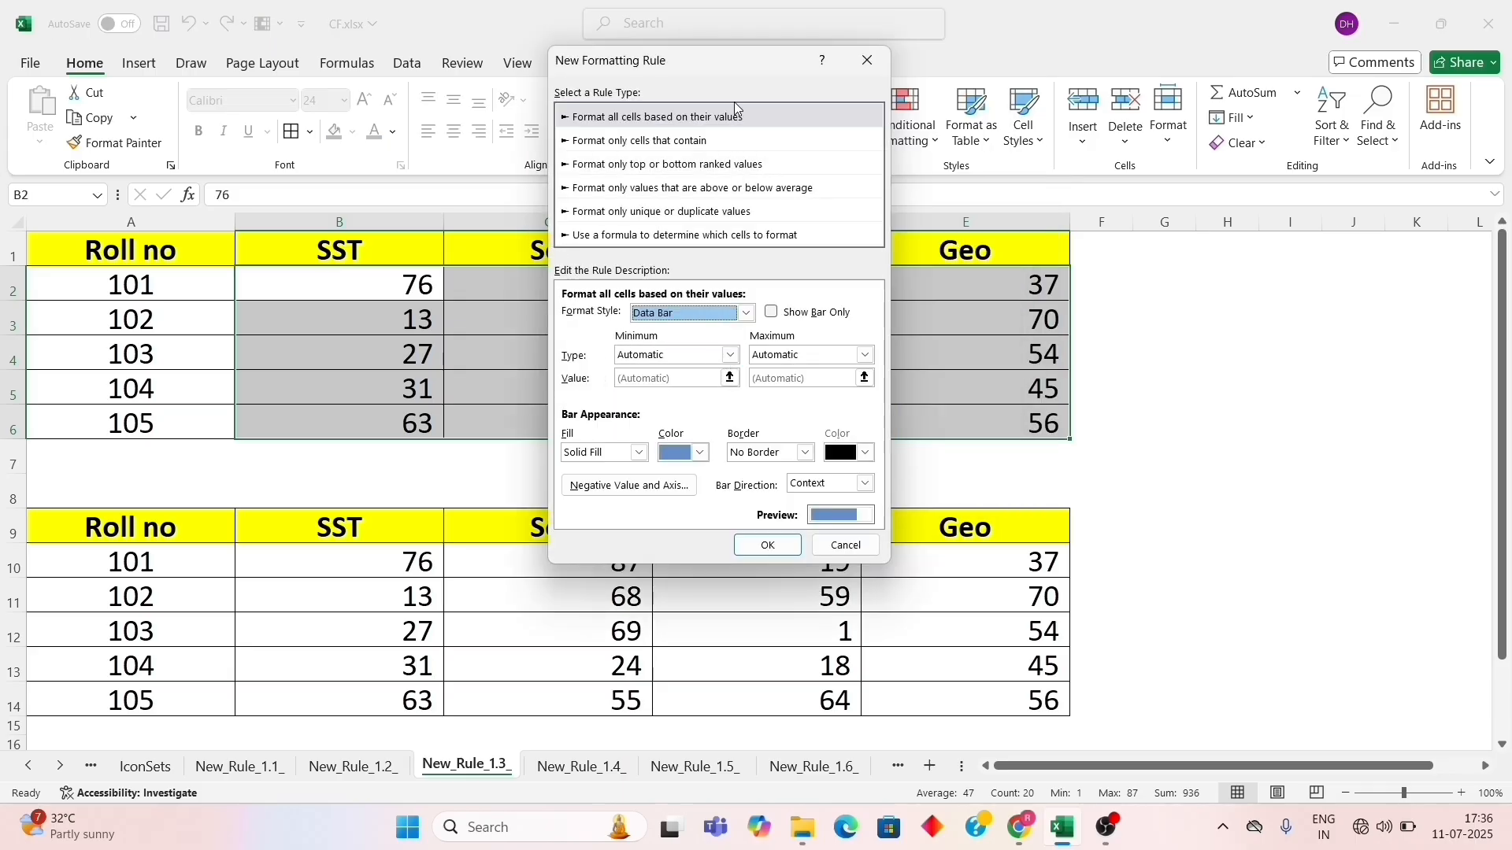
drag(721, 69, 758, 24)
Step: Keep the rule's minimum type on Automatic, set the solid bar colour to light green, and apply it to B2:E6
click(765, 311)
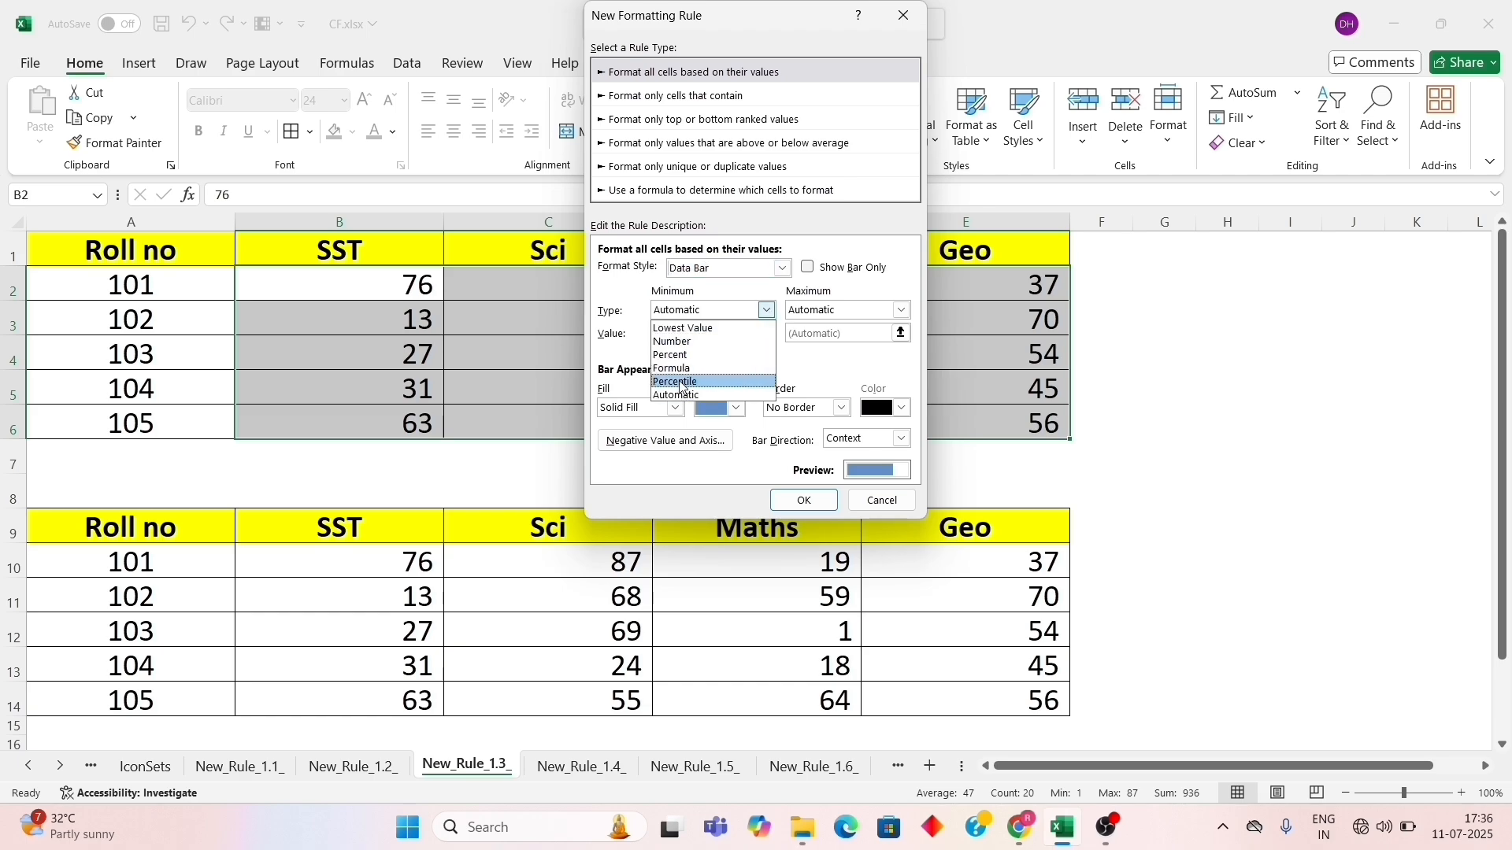
click(809, 373)
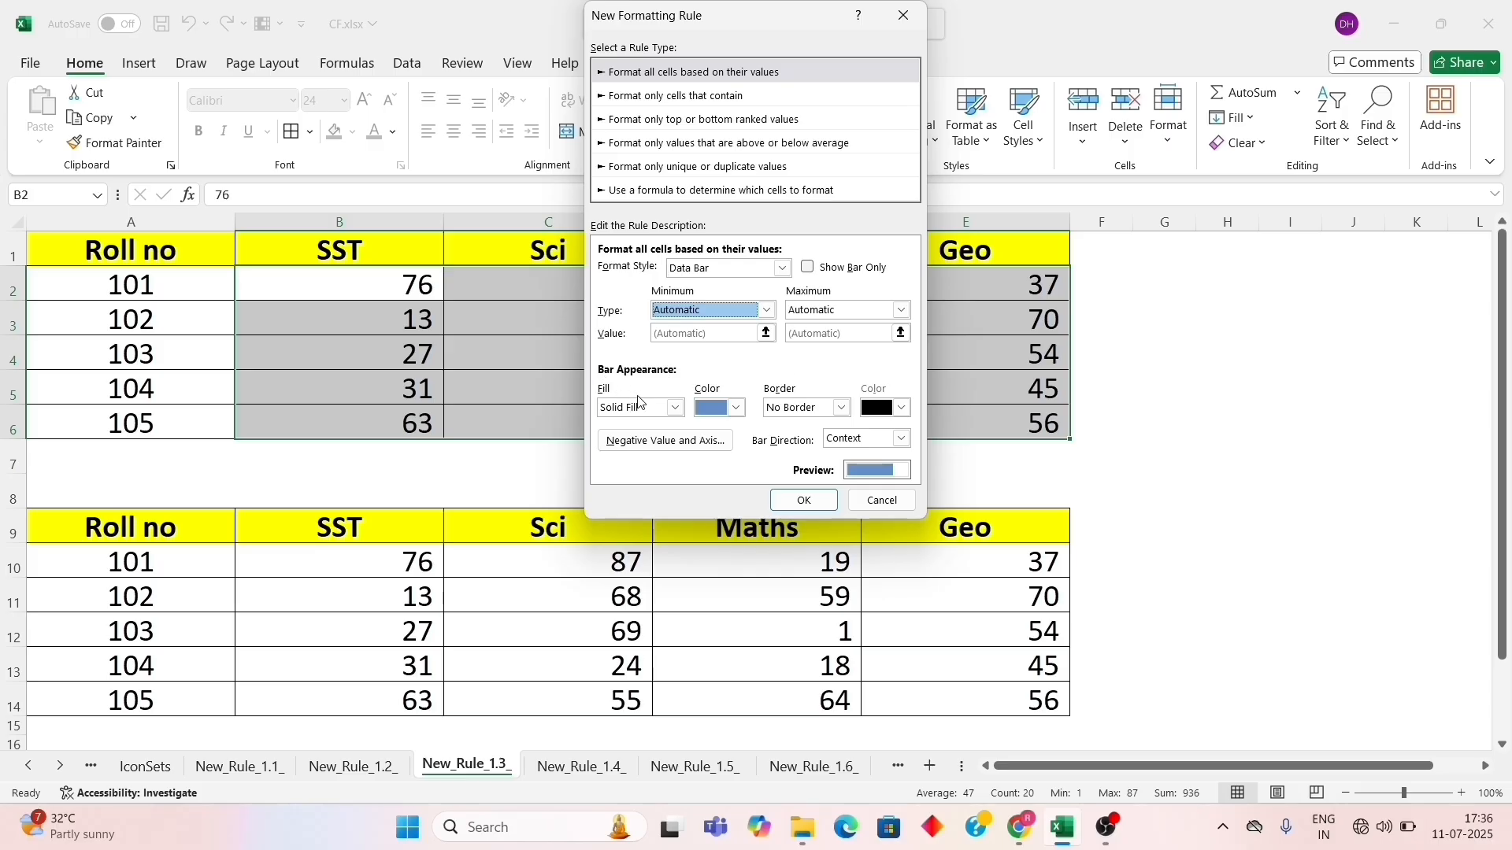
click(718, 411)
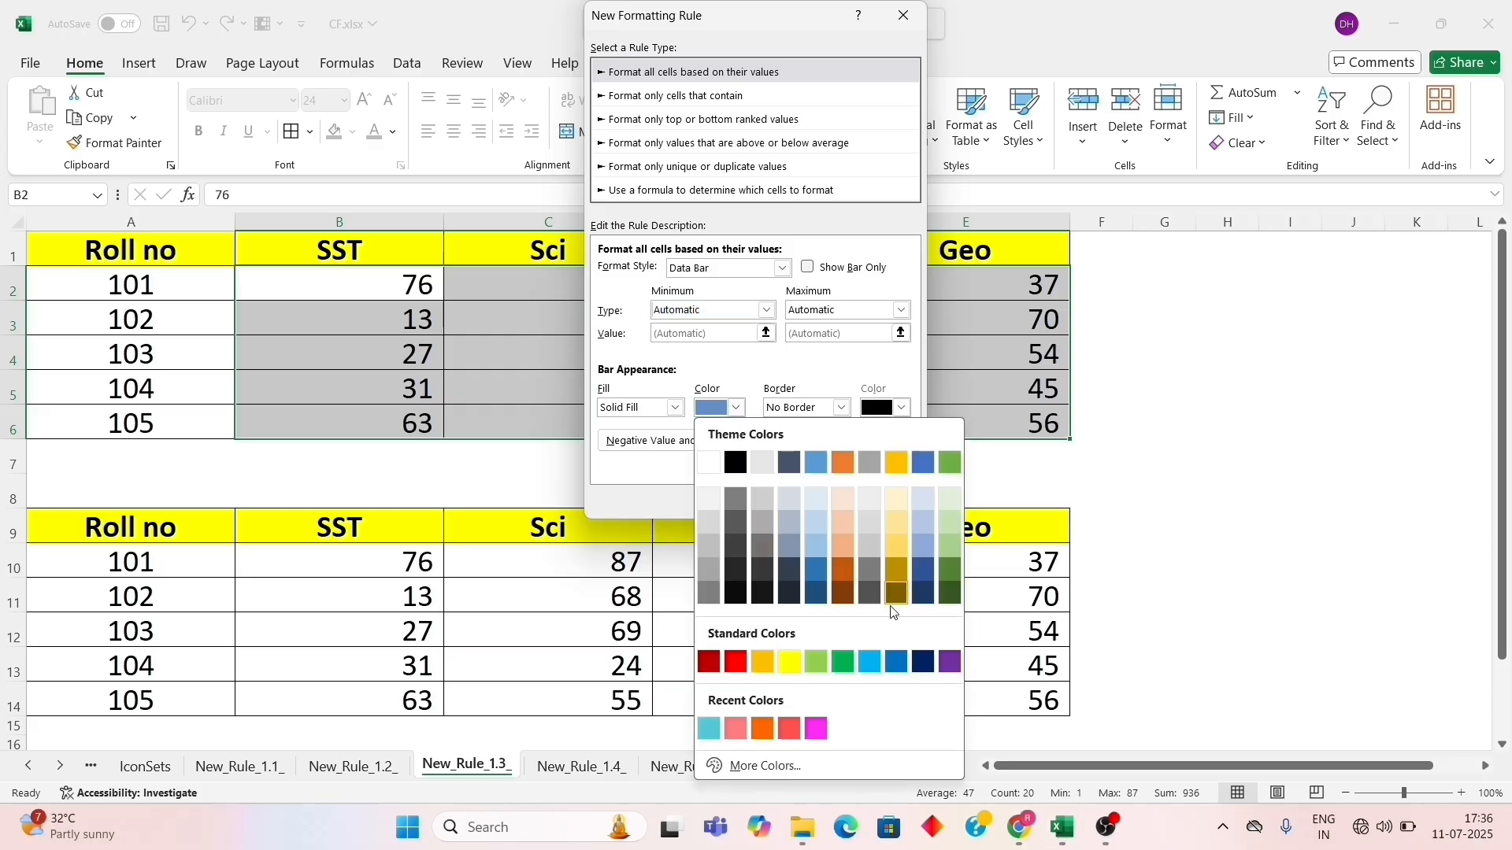
click(813, 664)
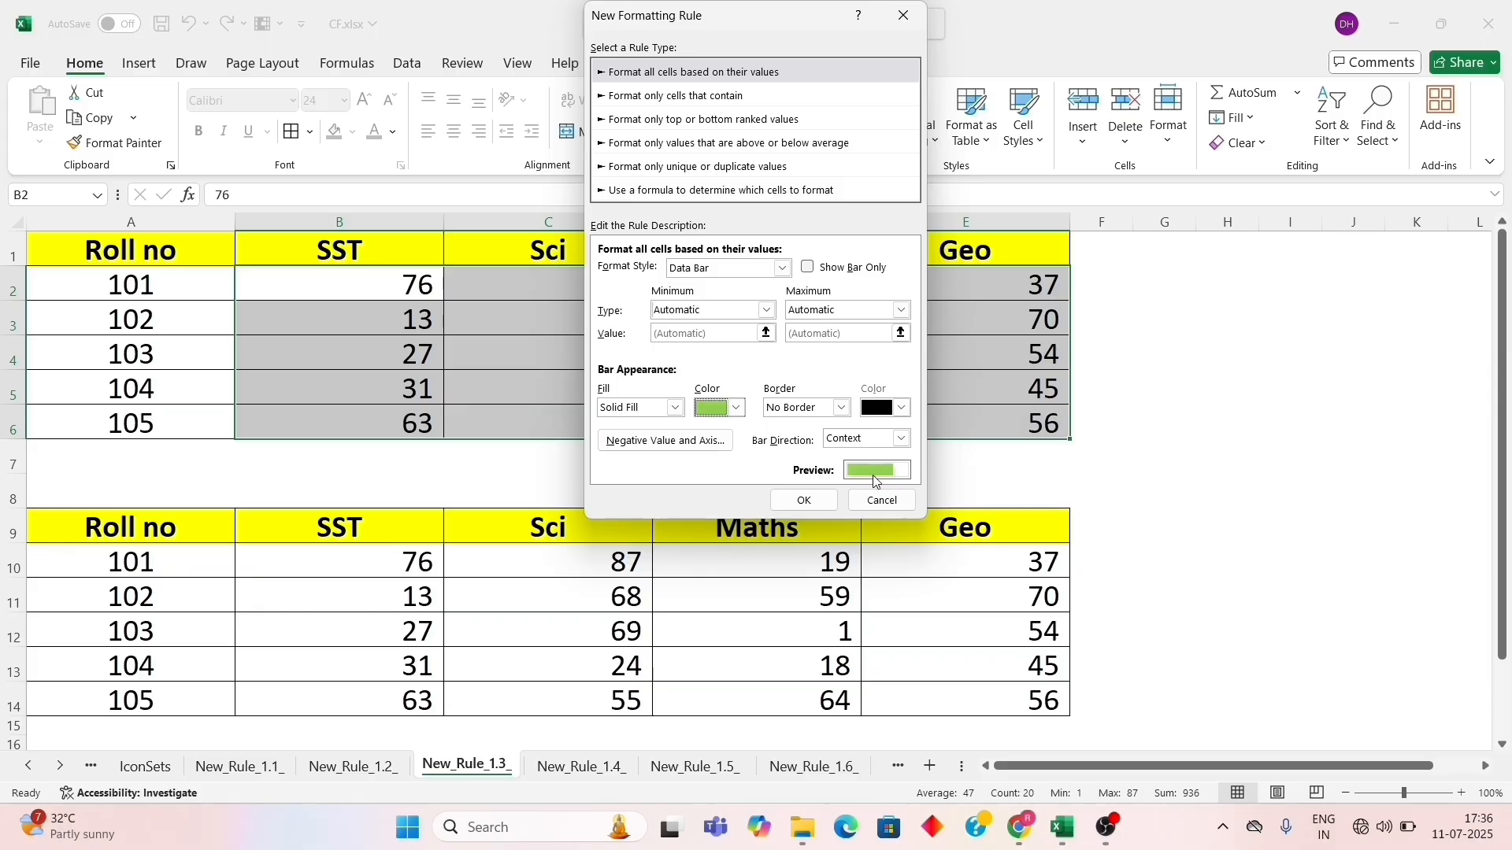
click(811, 510)
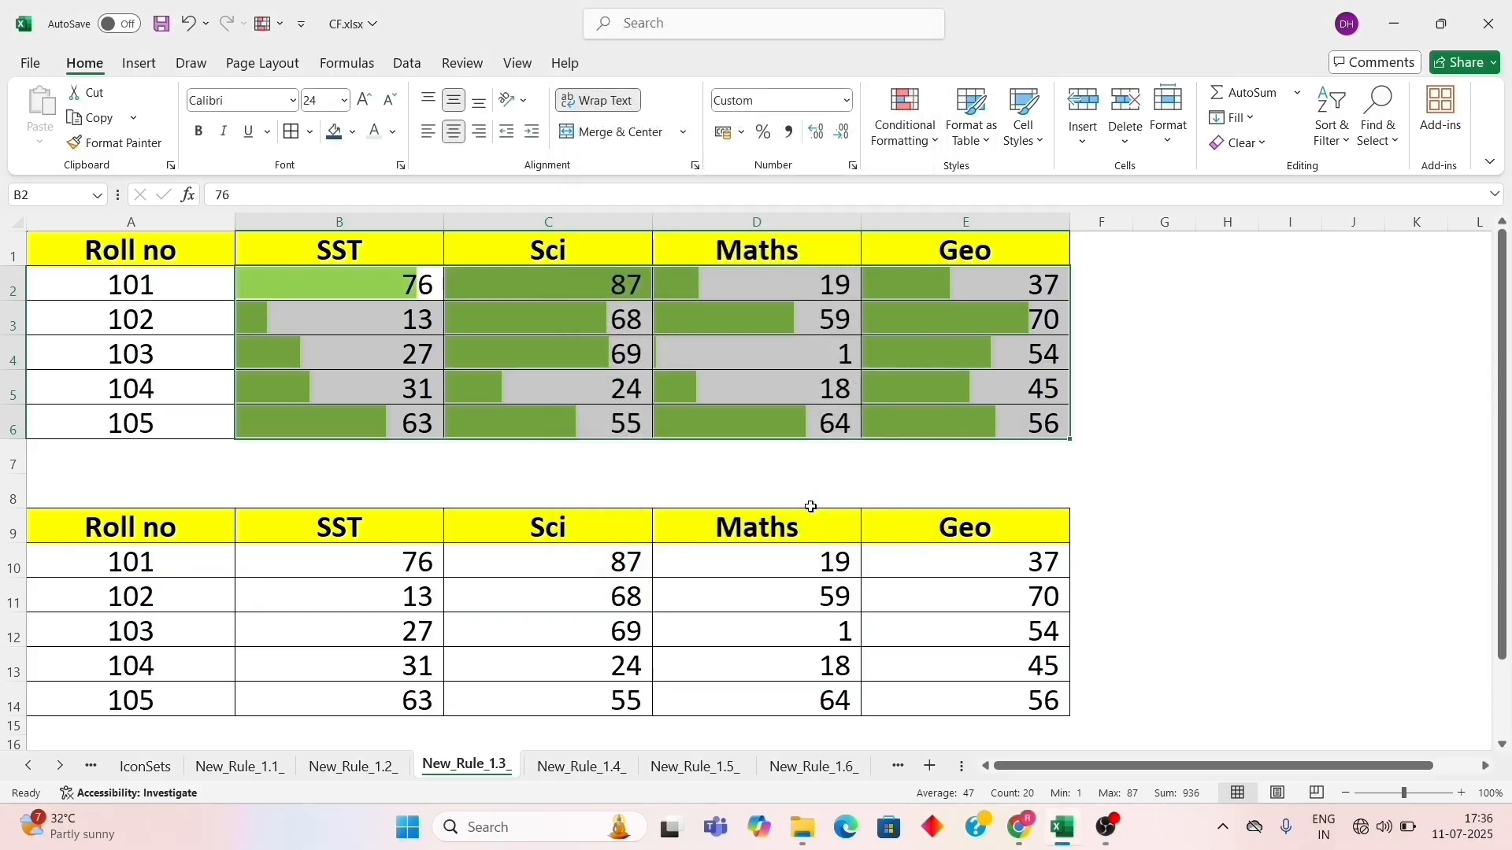
Step: Create a new value-based rule for B10:E14 in the second marks table with the Data Bar format style
drag(393, 568, 961, 692)
click(911, 150)
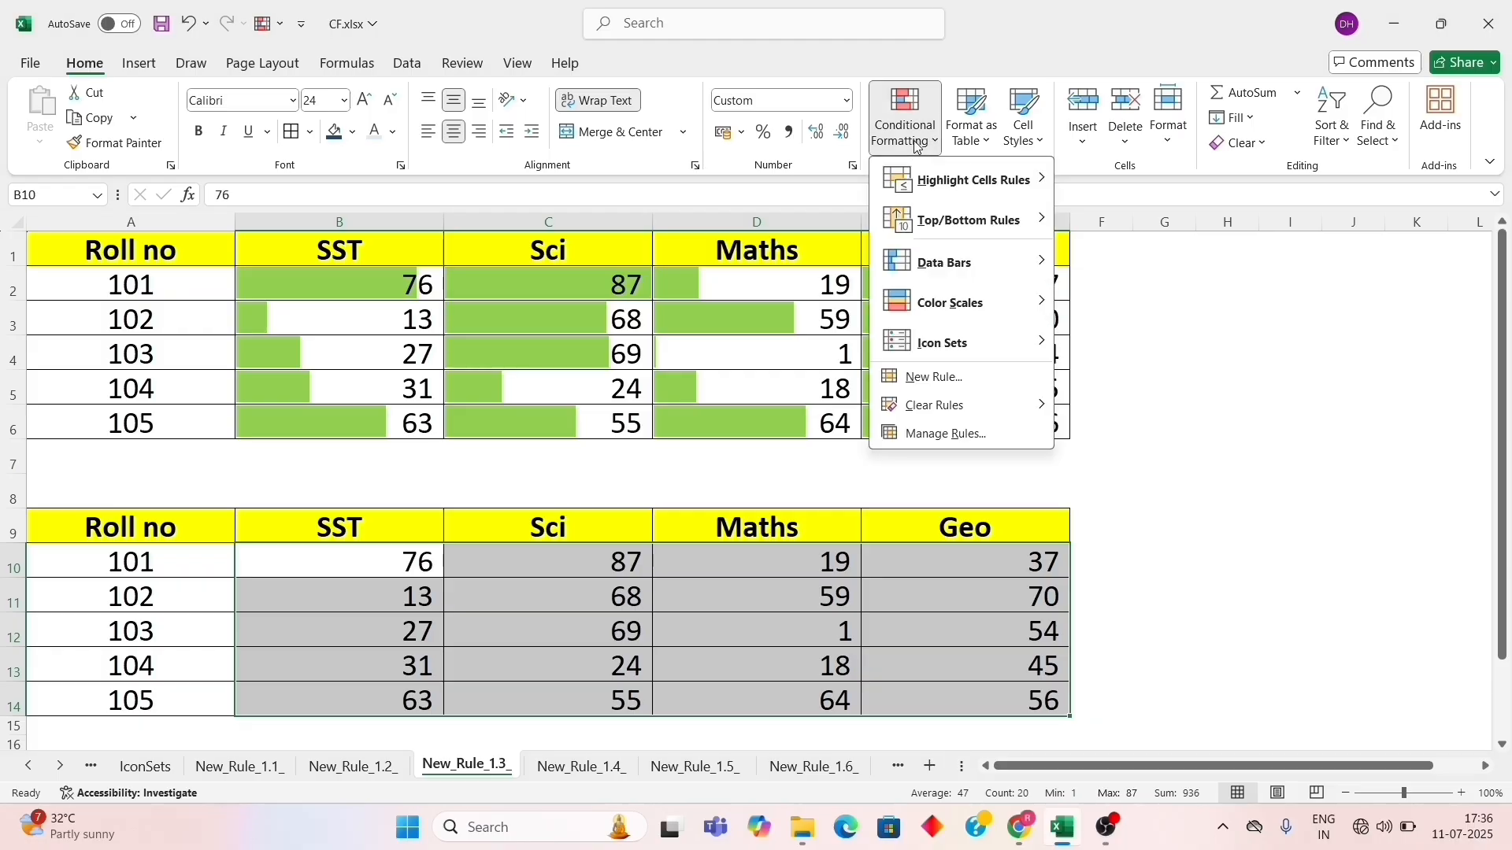
click(951, 382)
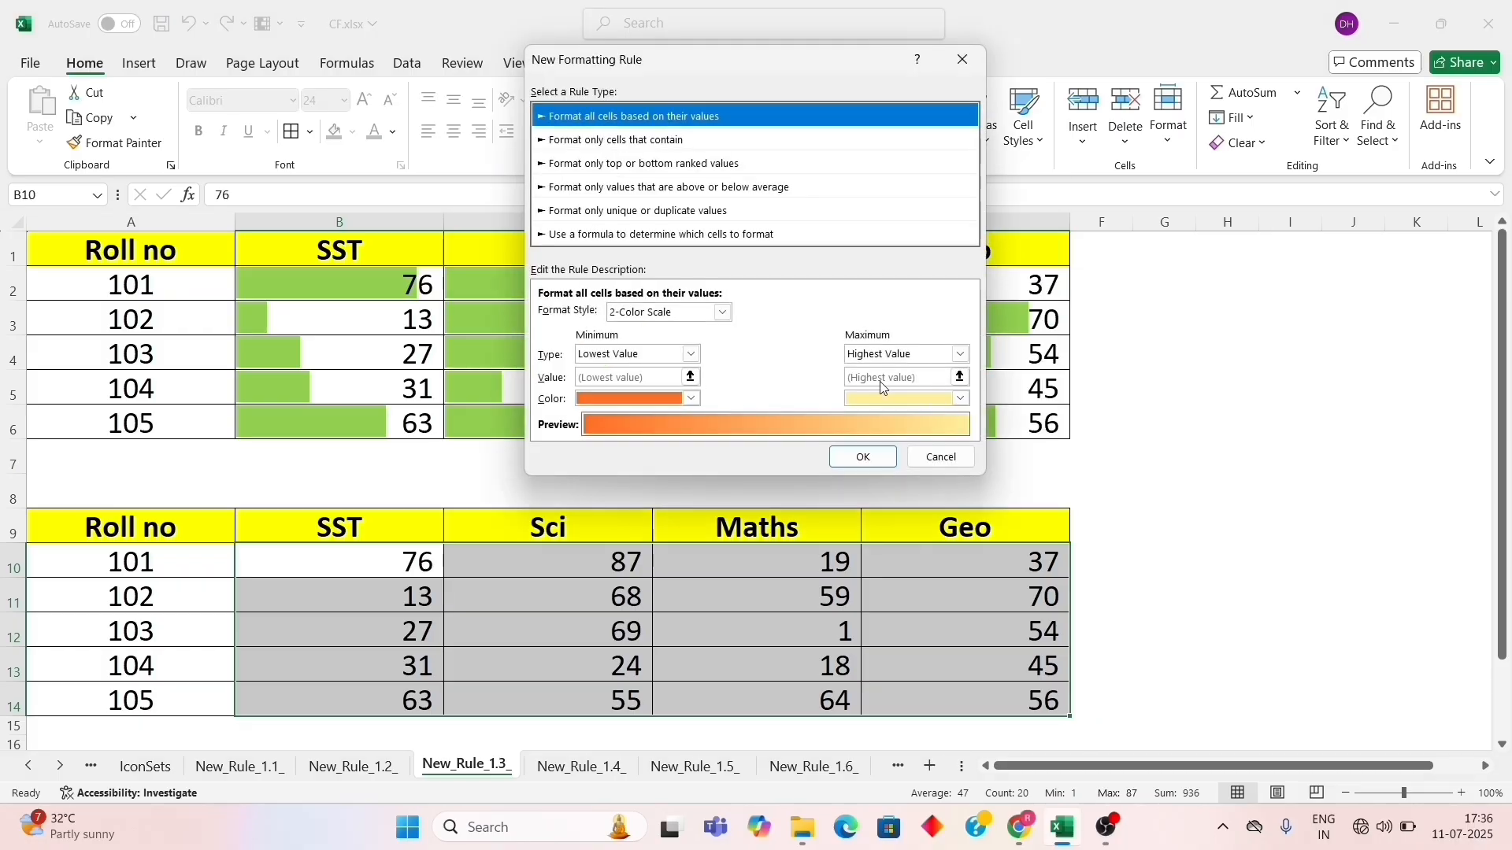
click(722, 312)
click(647, 358)
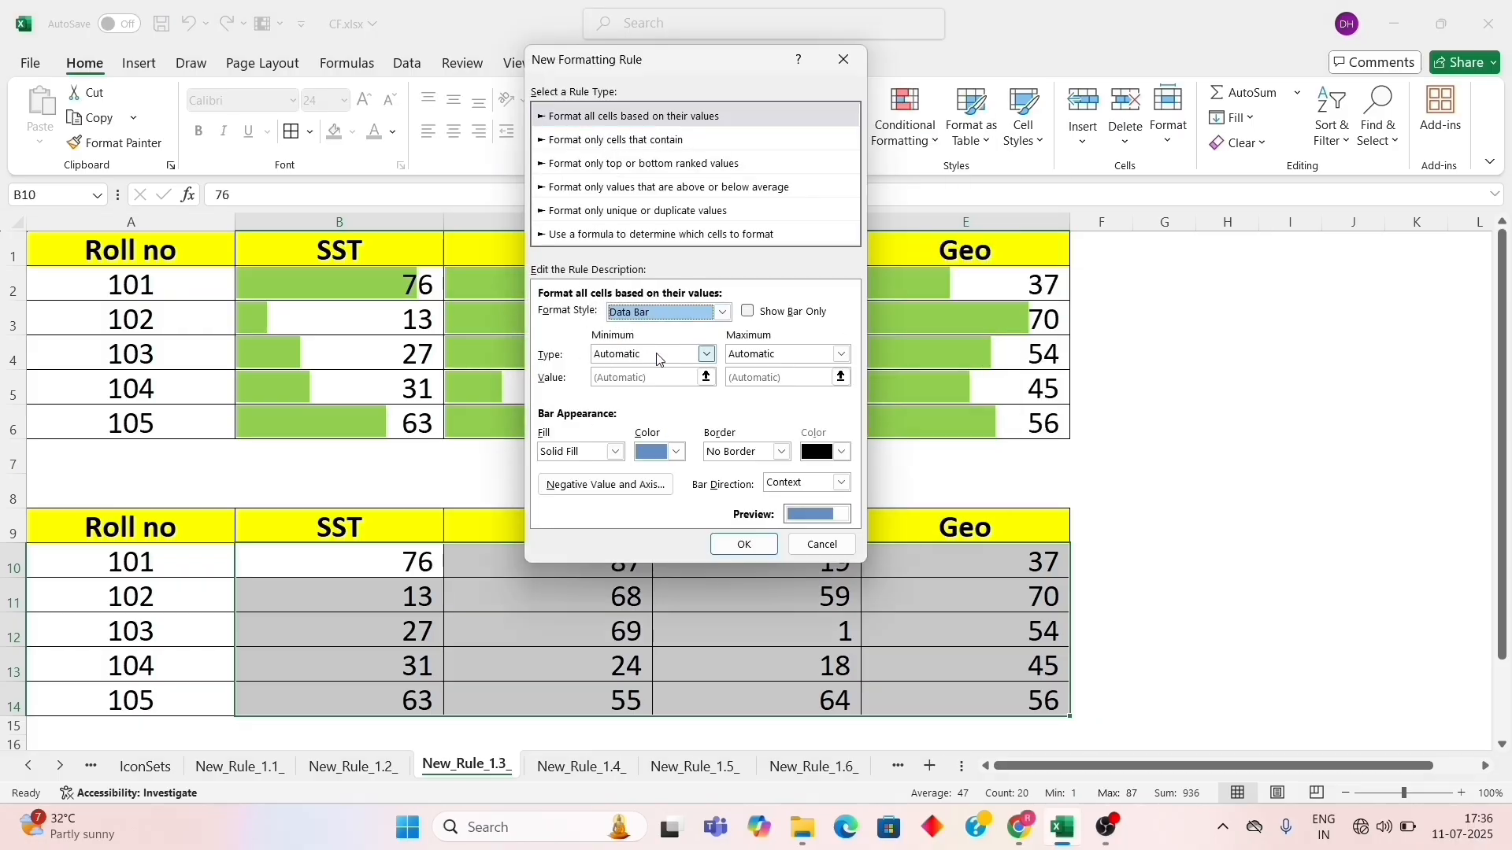
Step: Set the second table's data bars to Gradient Fill with a light turquoise colour, and apply the rule
click(616, 454)
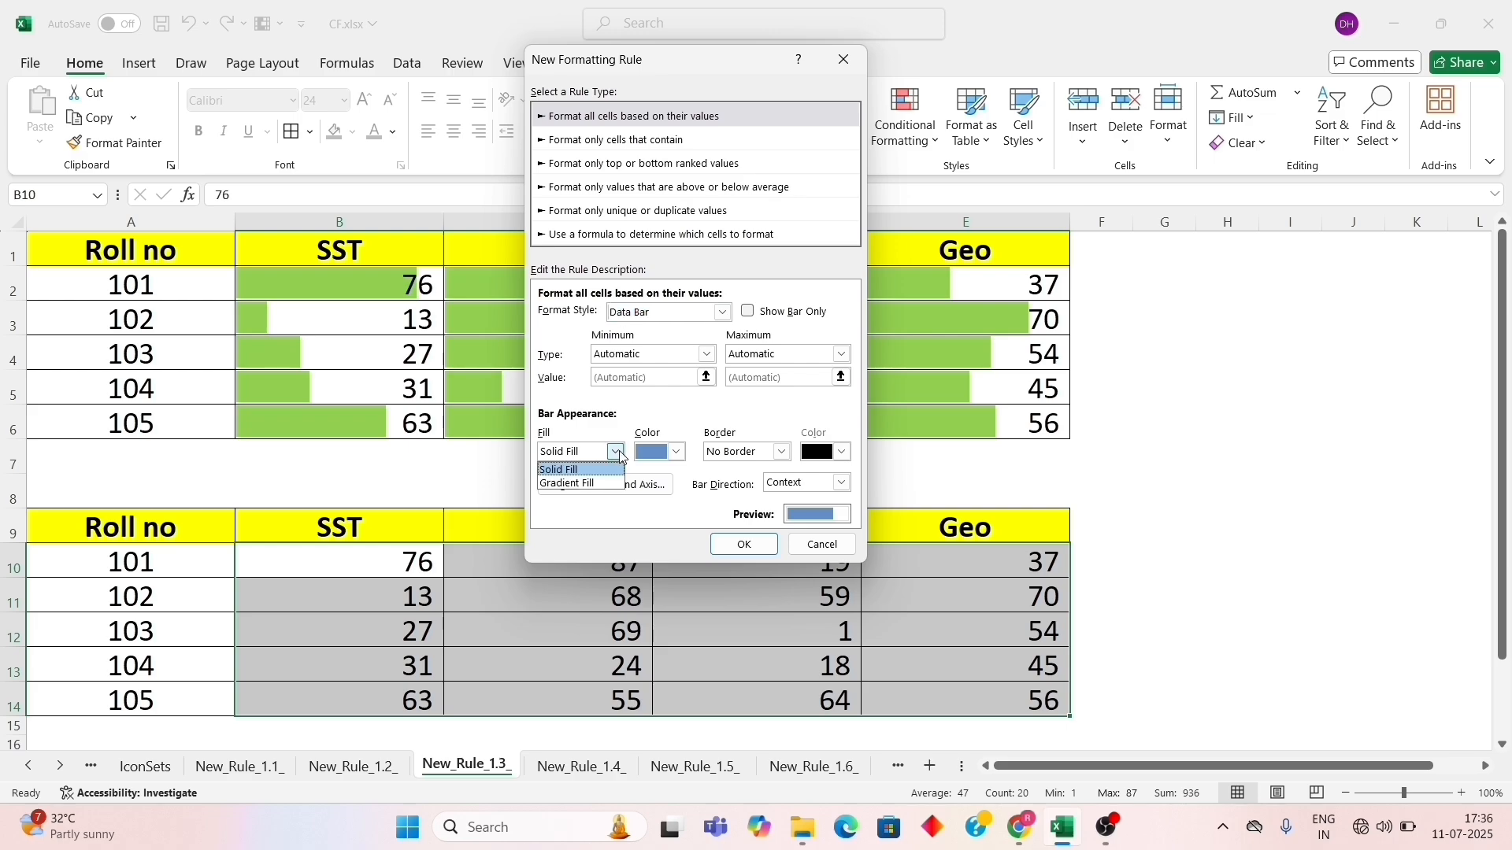
click(601, 482)
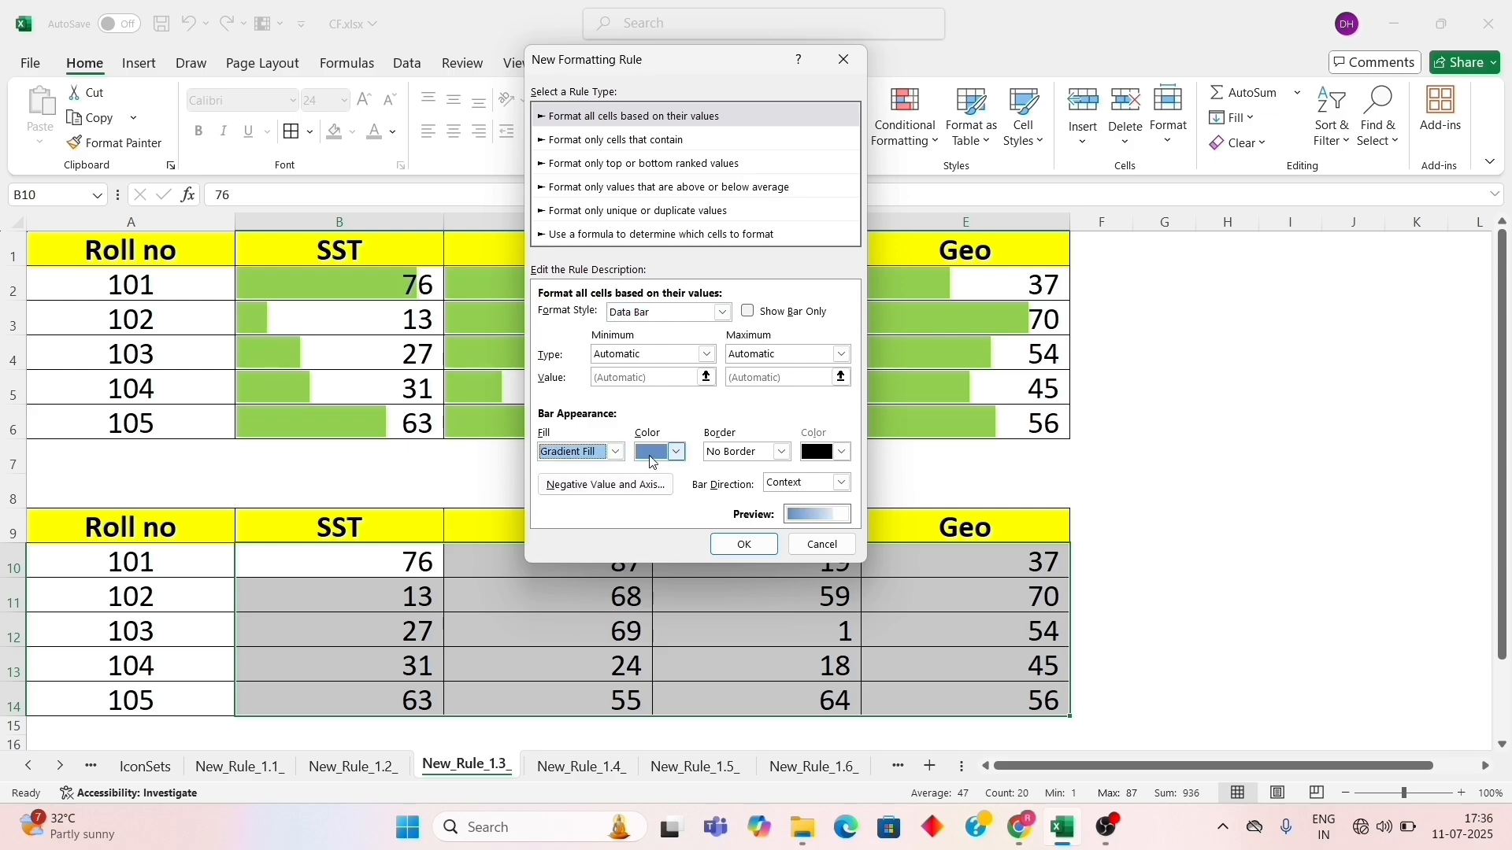
click(653, 456)
click(651, 392)
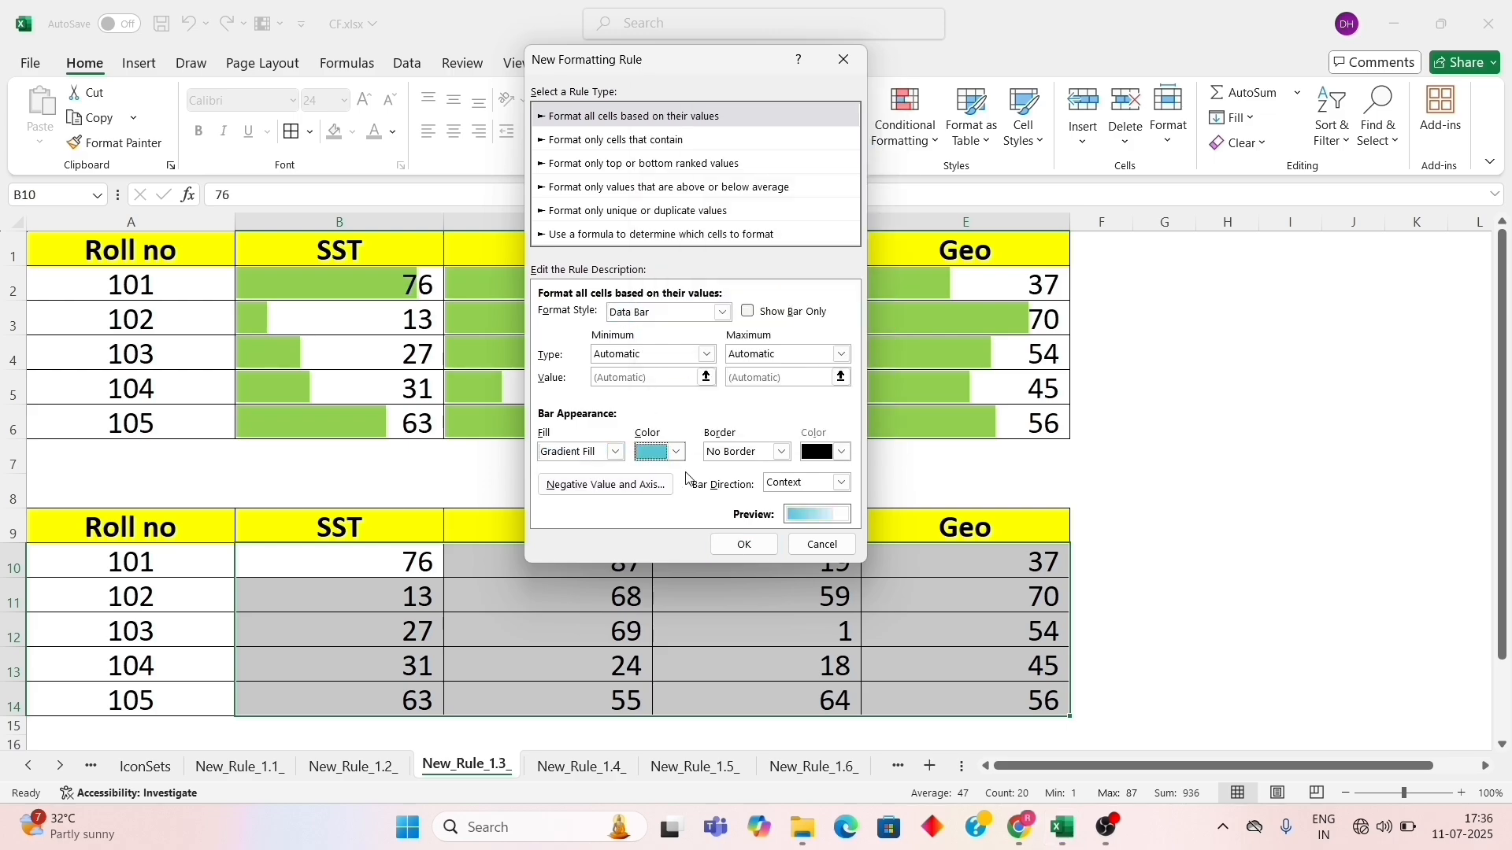
click(748, 549)
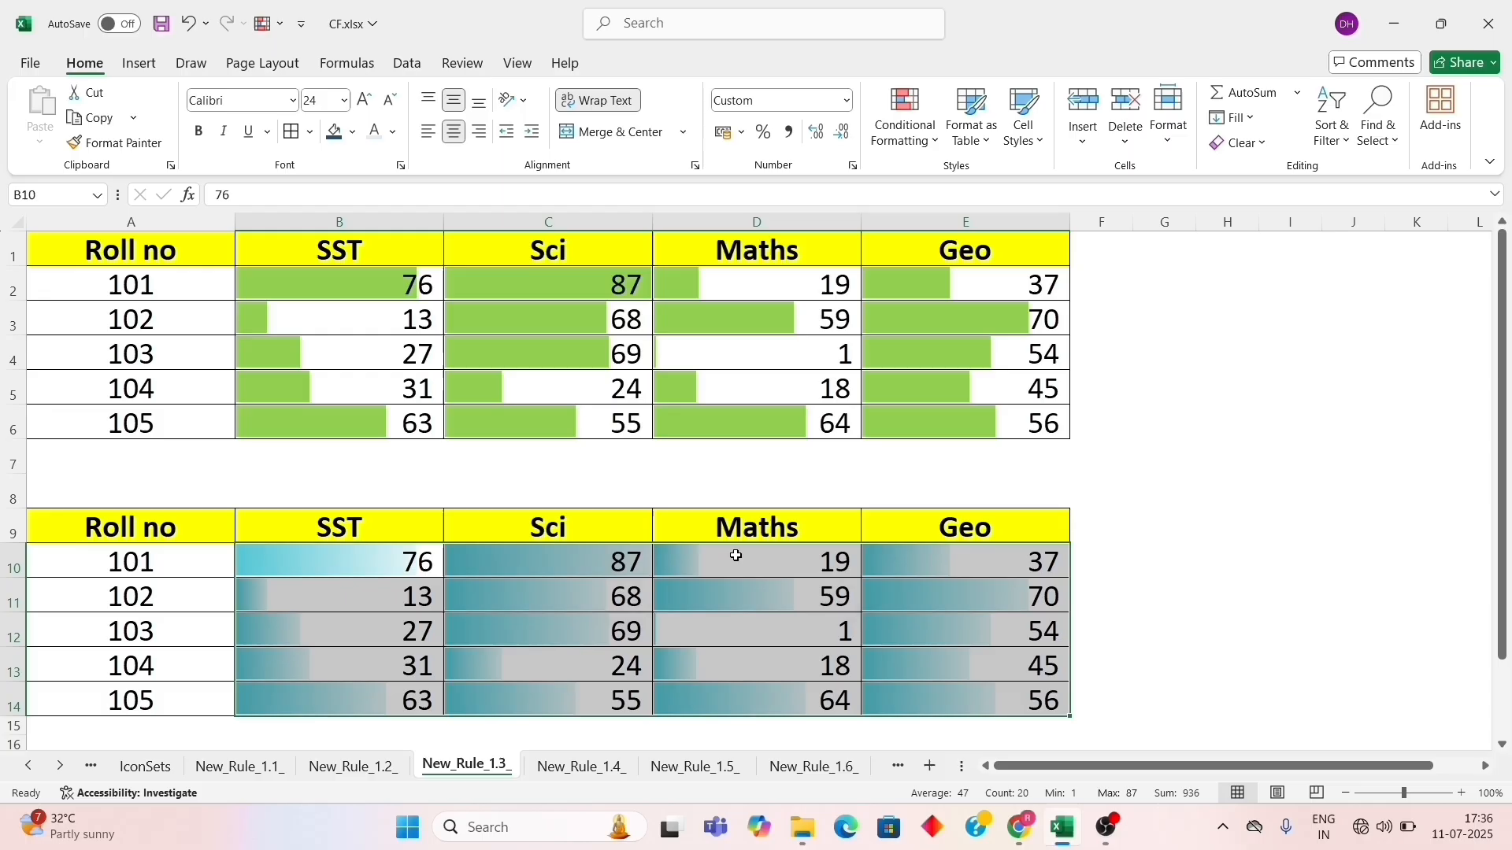
click(159, 256)
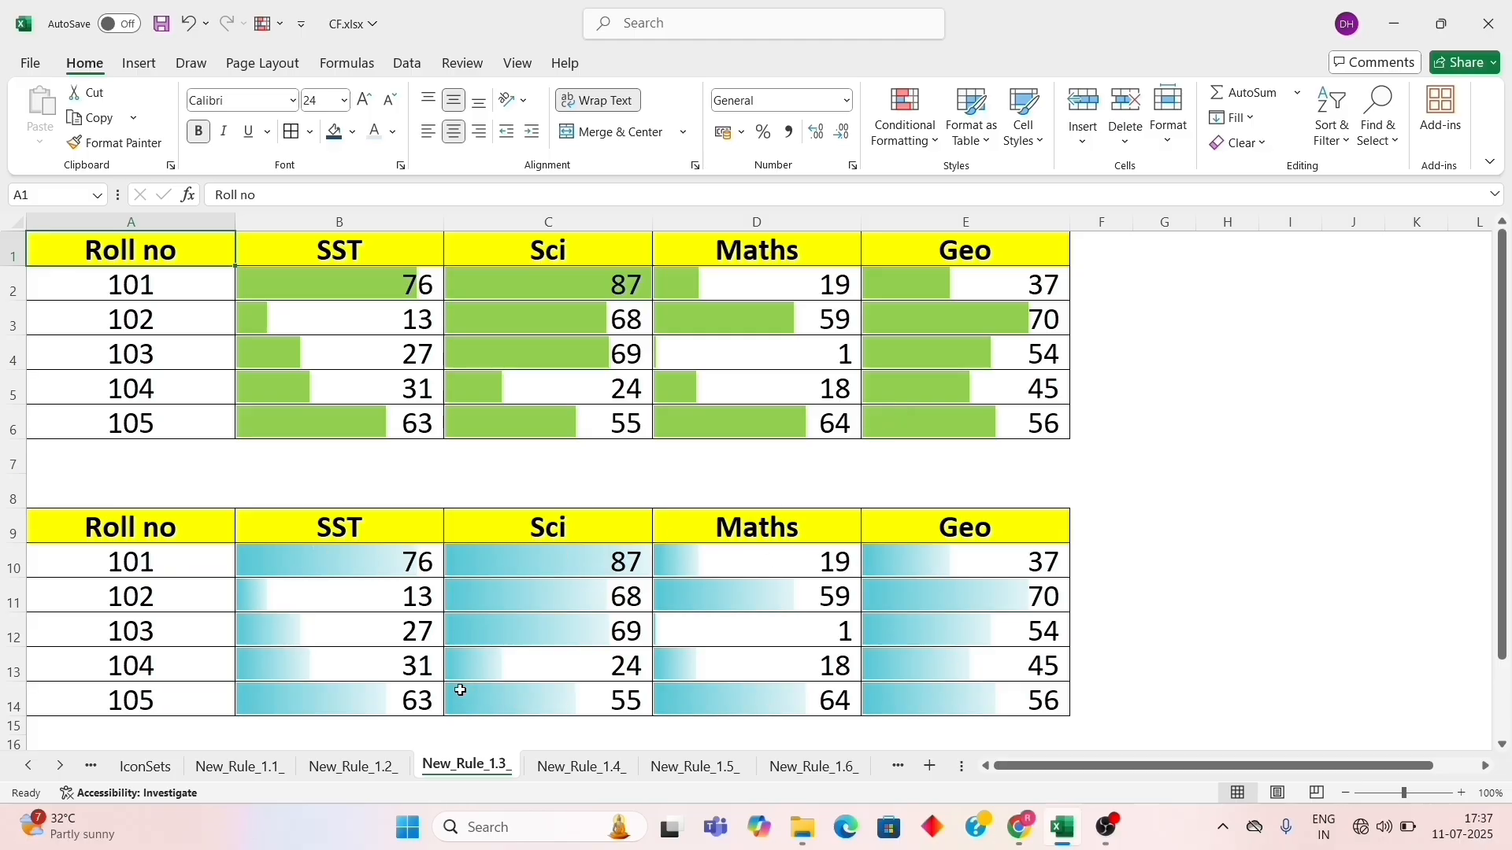
Step: Clear all conditional formatting rules from the entire New_Rule_1.3_ sheet
click(903, 120)
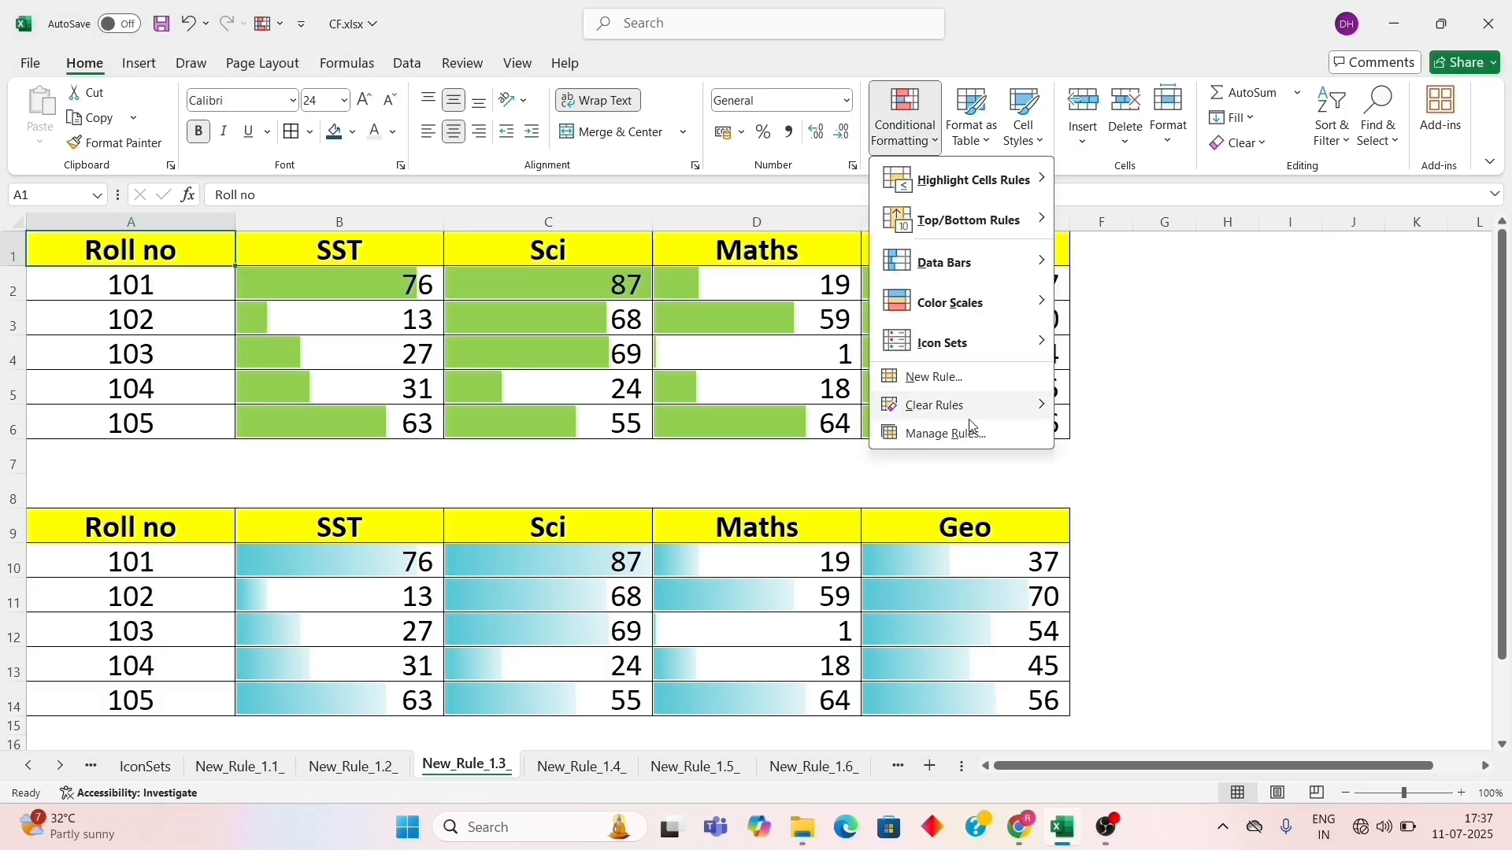
mouse_move(1053, 418)
click(1136, 435)
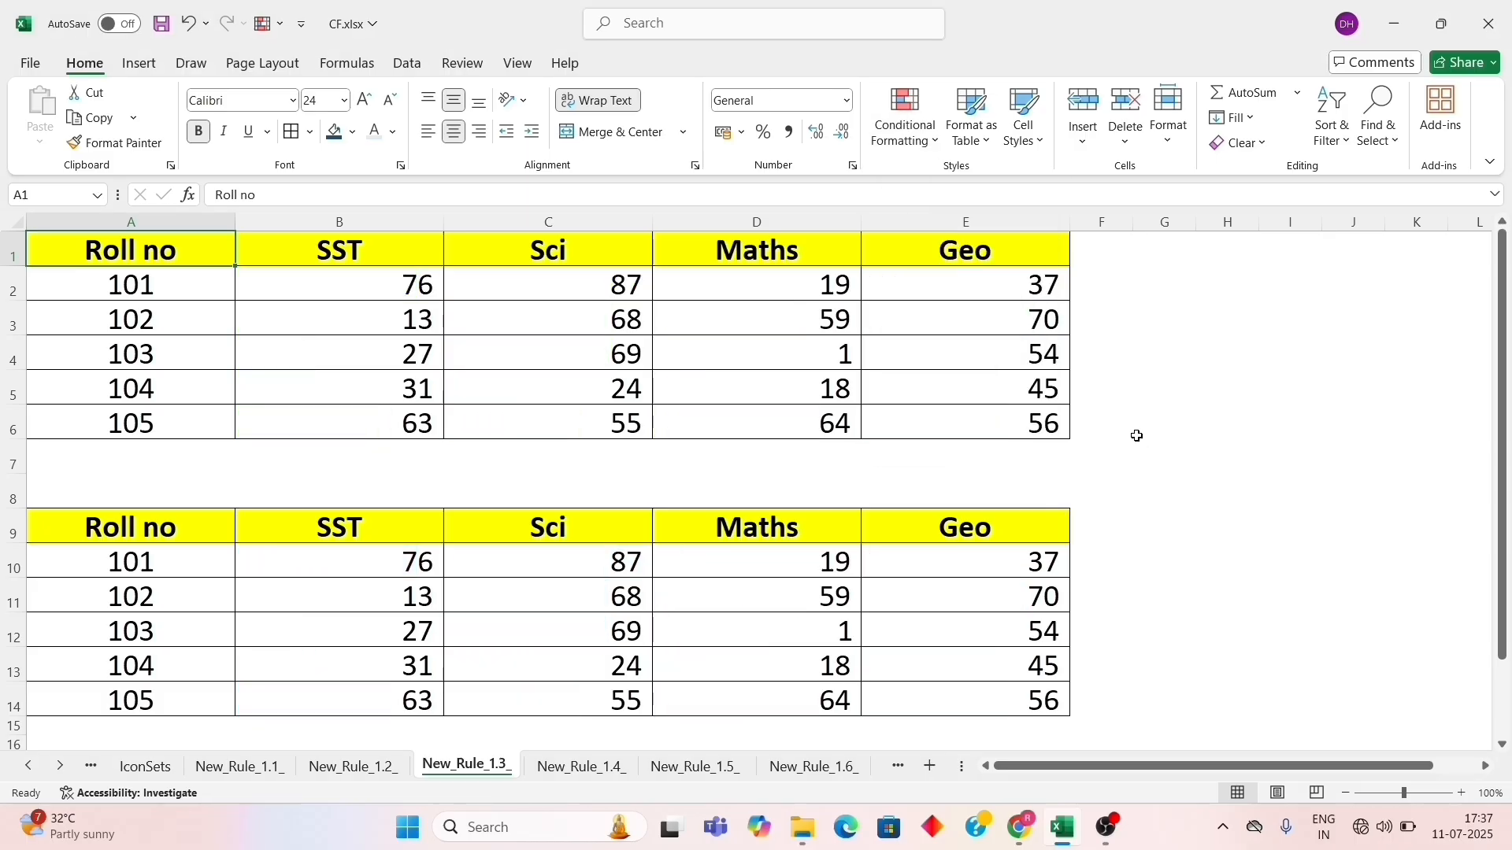
Step: Apply a new value-based Data Bar rule to B2:E6, keeping the default blue Solid Fill with No Border
drag(333, 285, 917, 432)
click(906, 122)
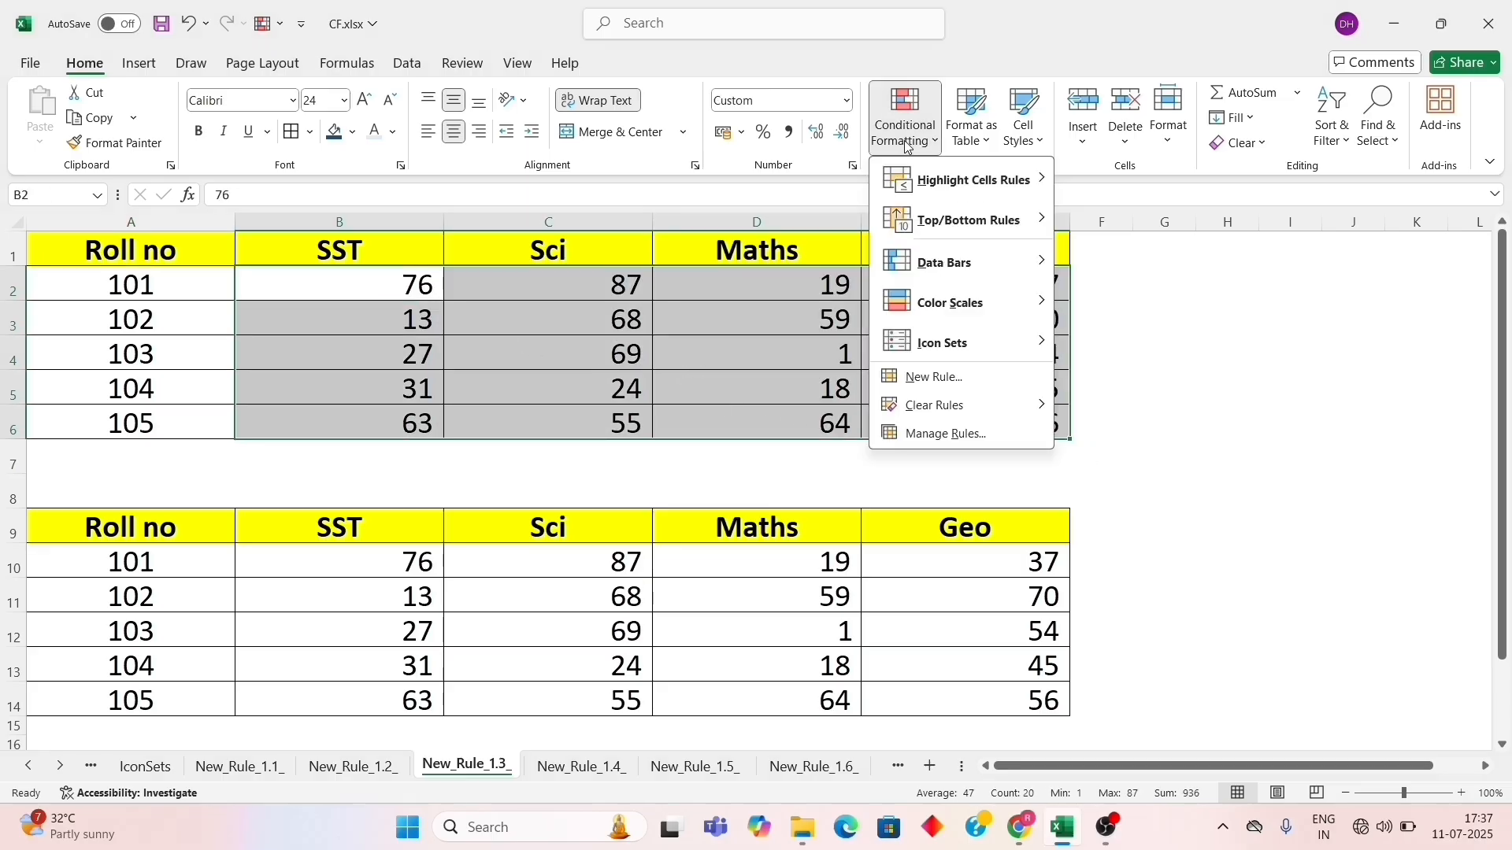
click(922, 376)
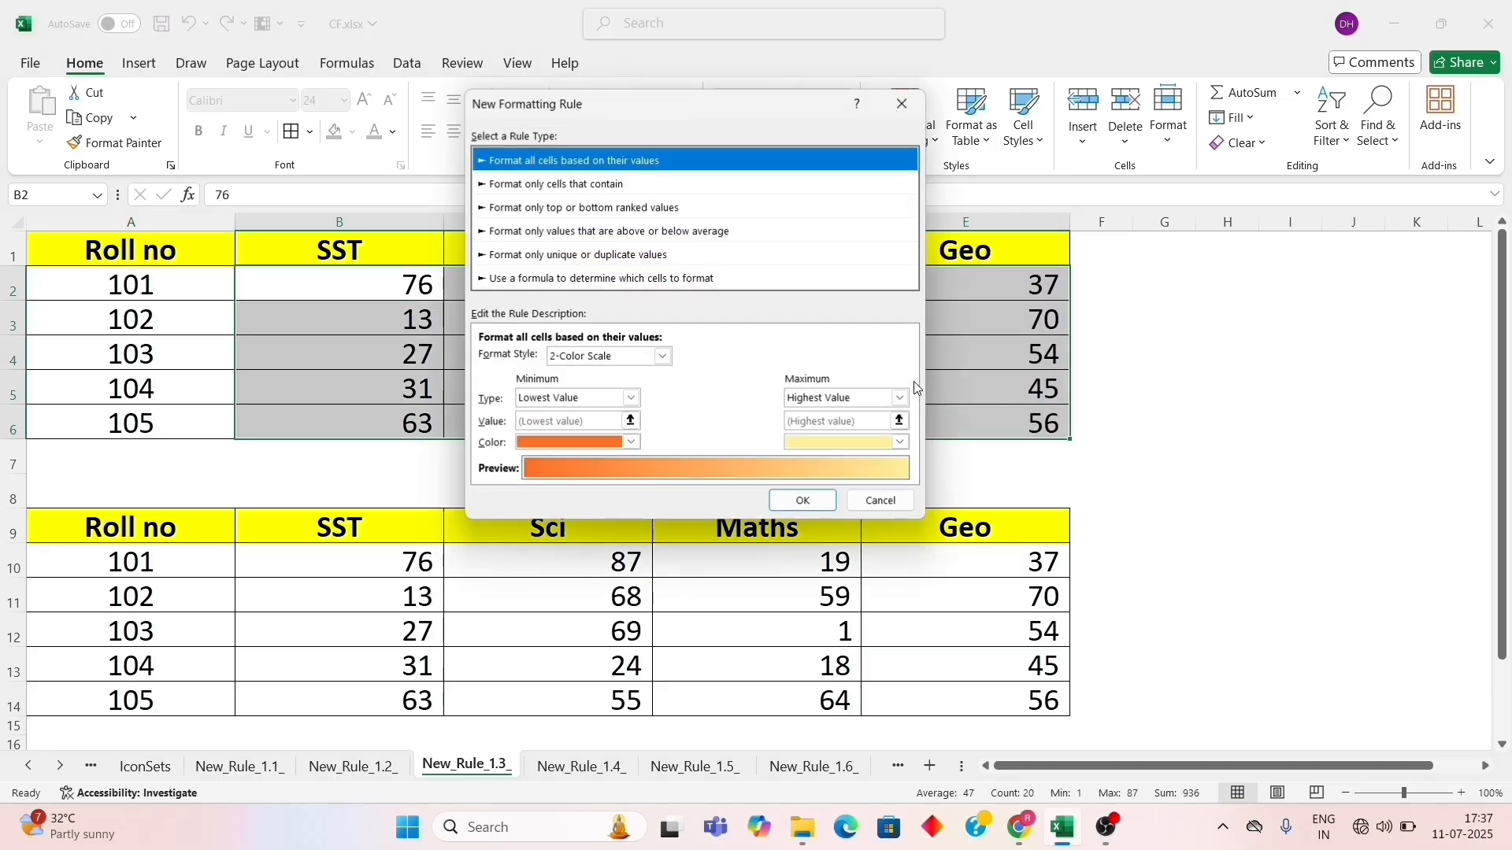
click(600, 361)
click(573, 402)
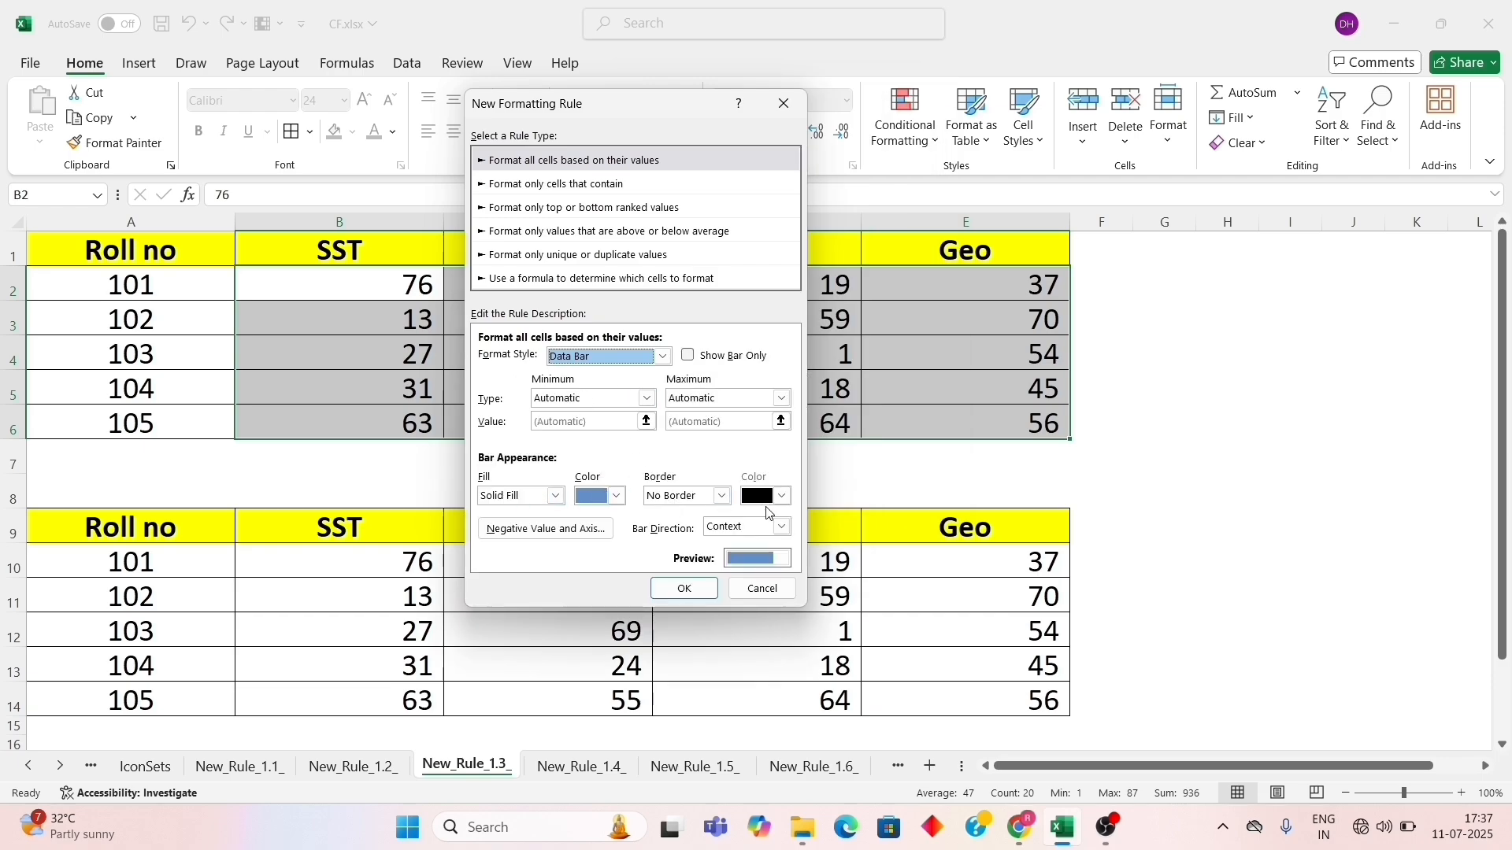
click(707, 595)
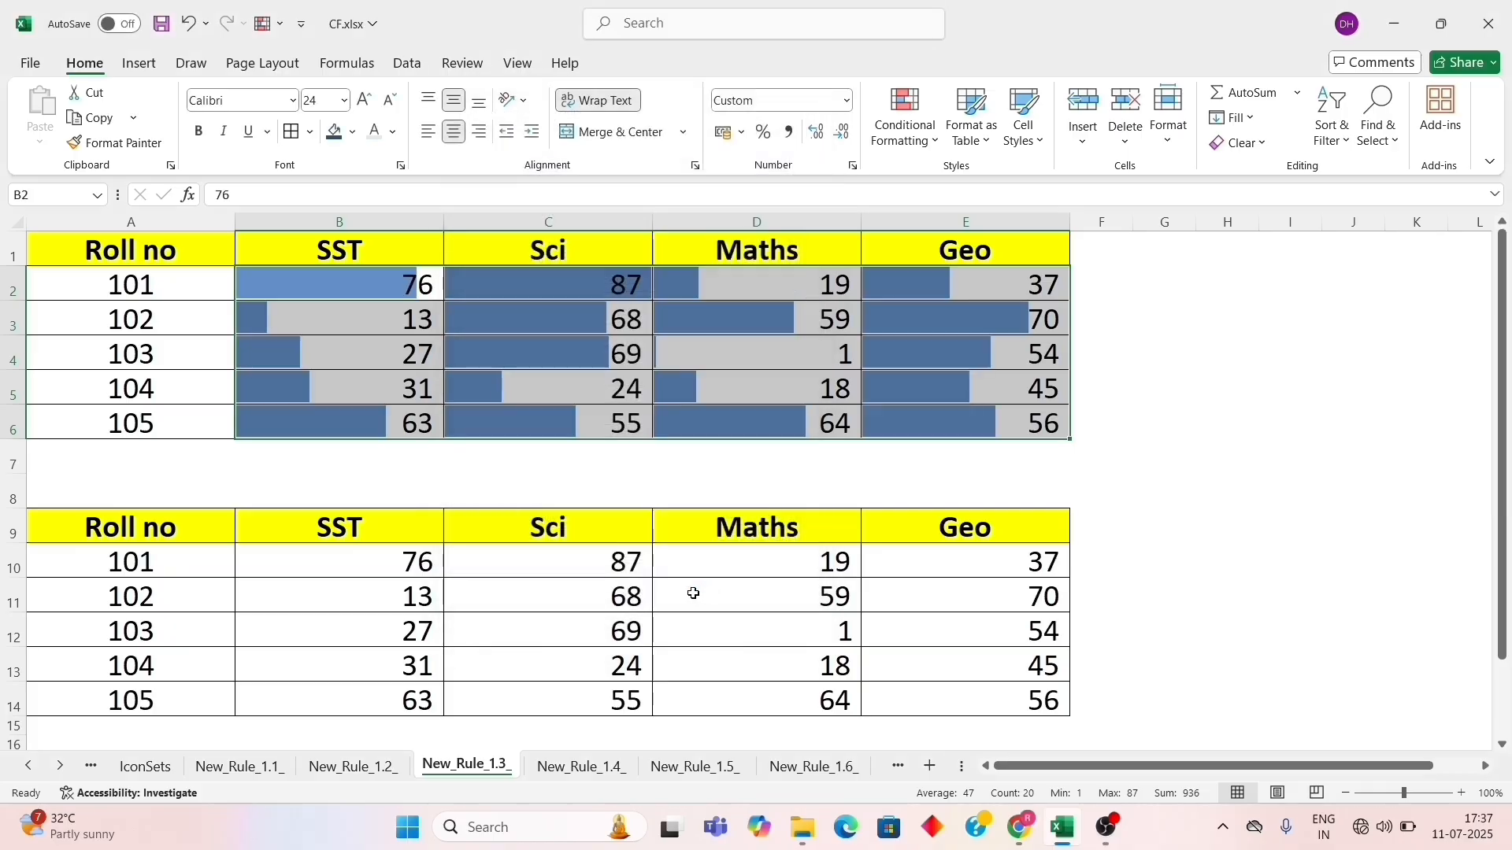
click(169, 251)
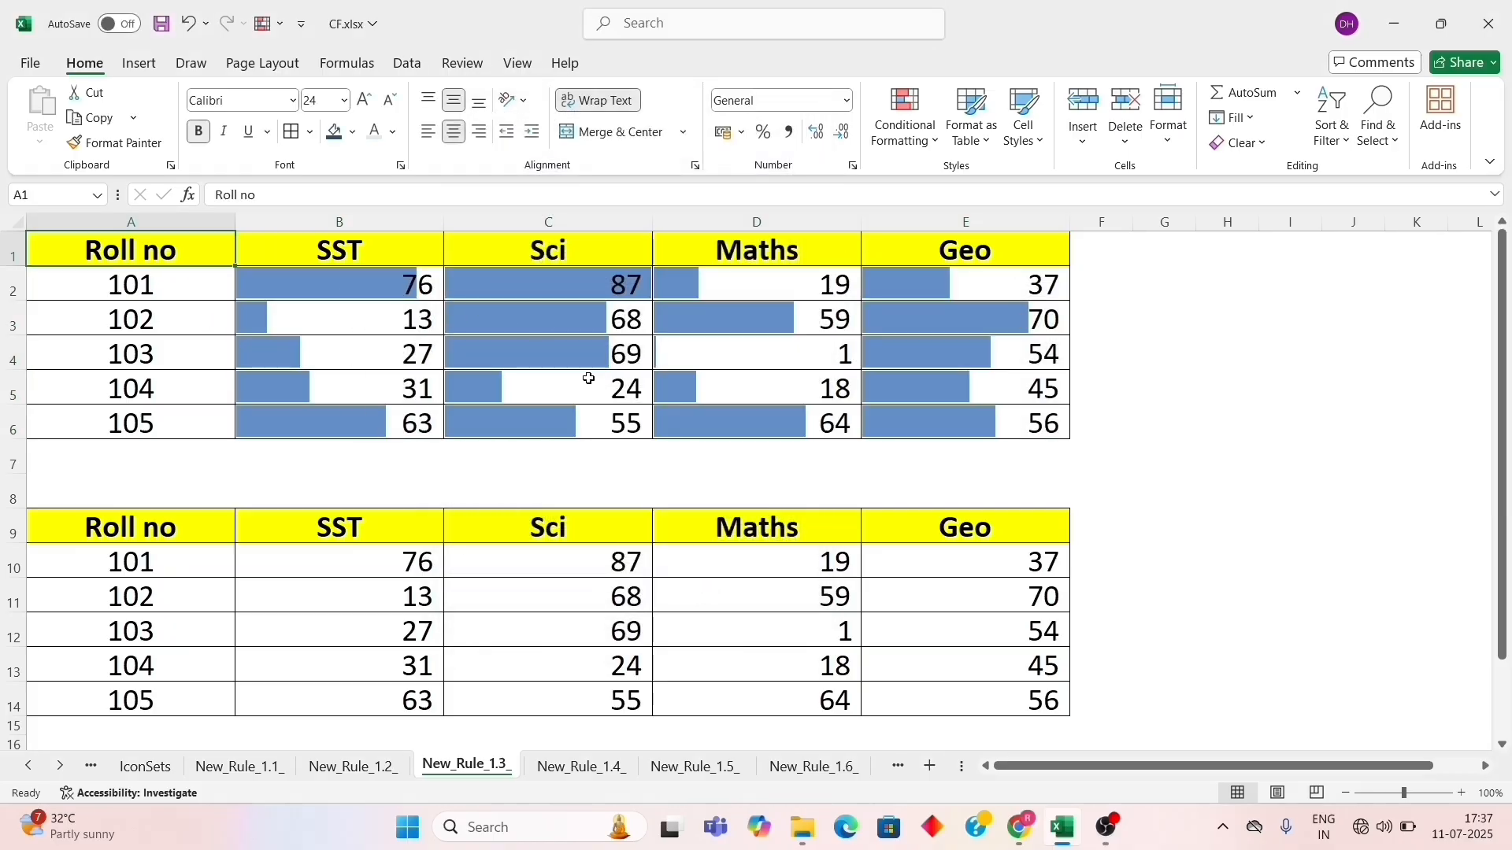
Step: Start a new value-based rule for B10:E14 in the second marks table with the Data Bar format style
drag(400, 575, 936, 691)
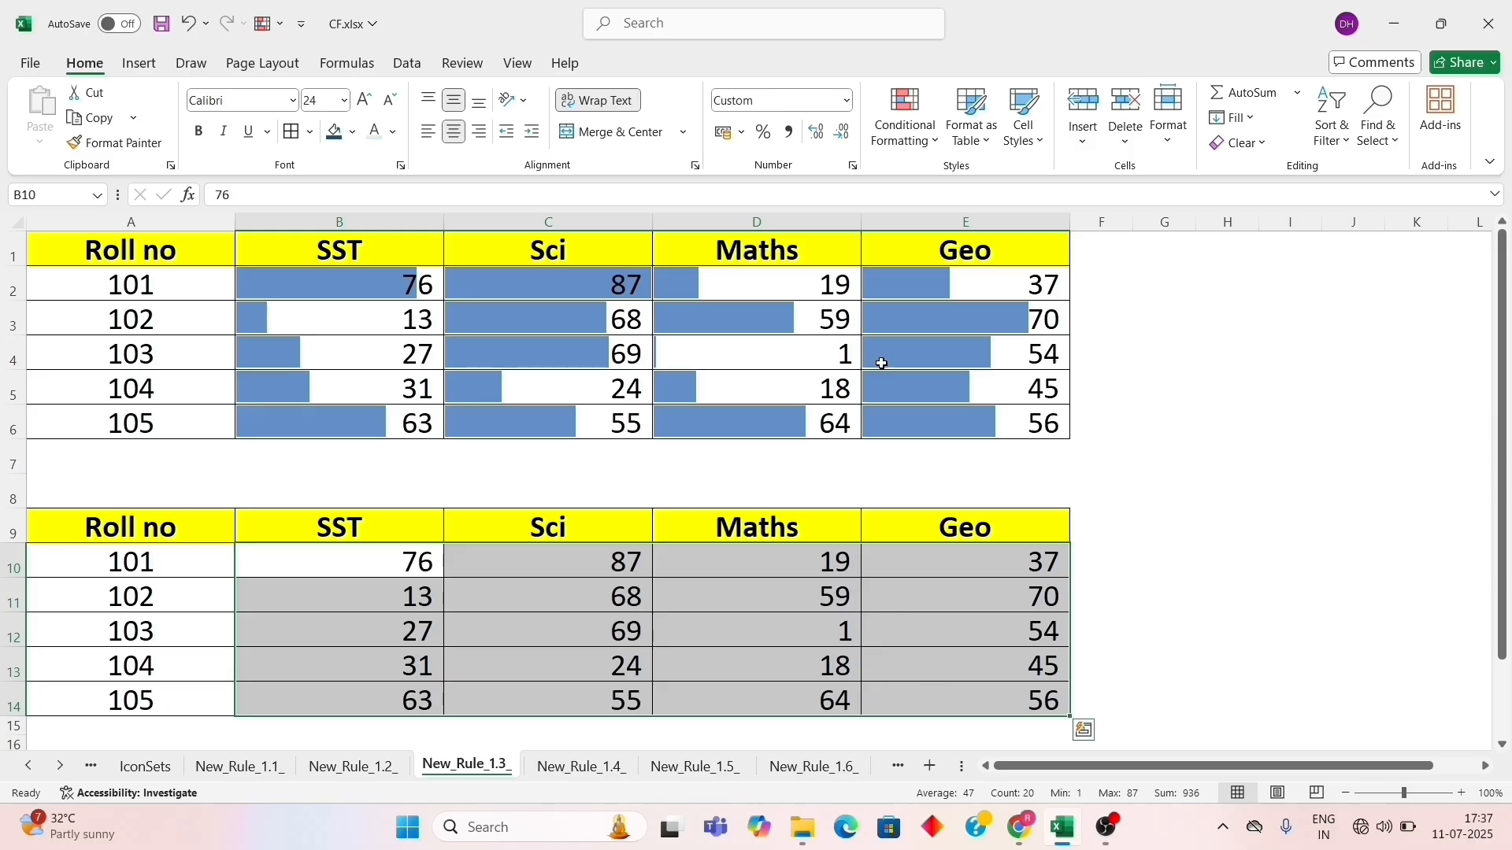
click(931, 100)
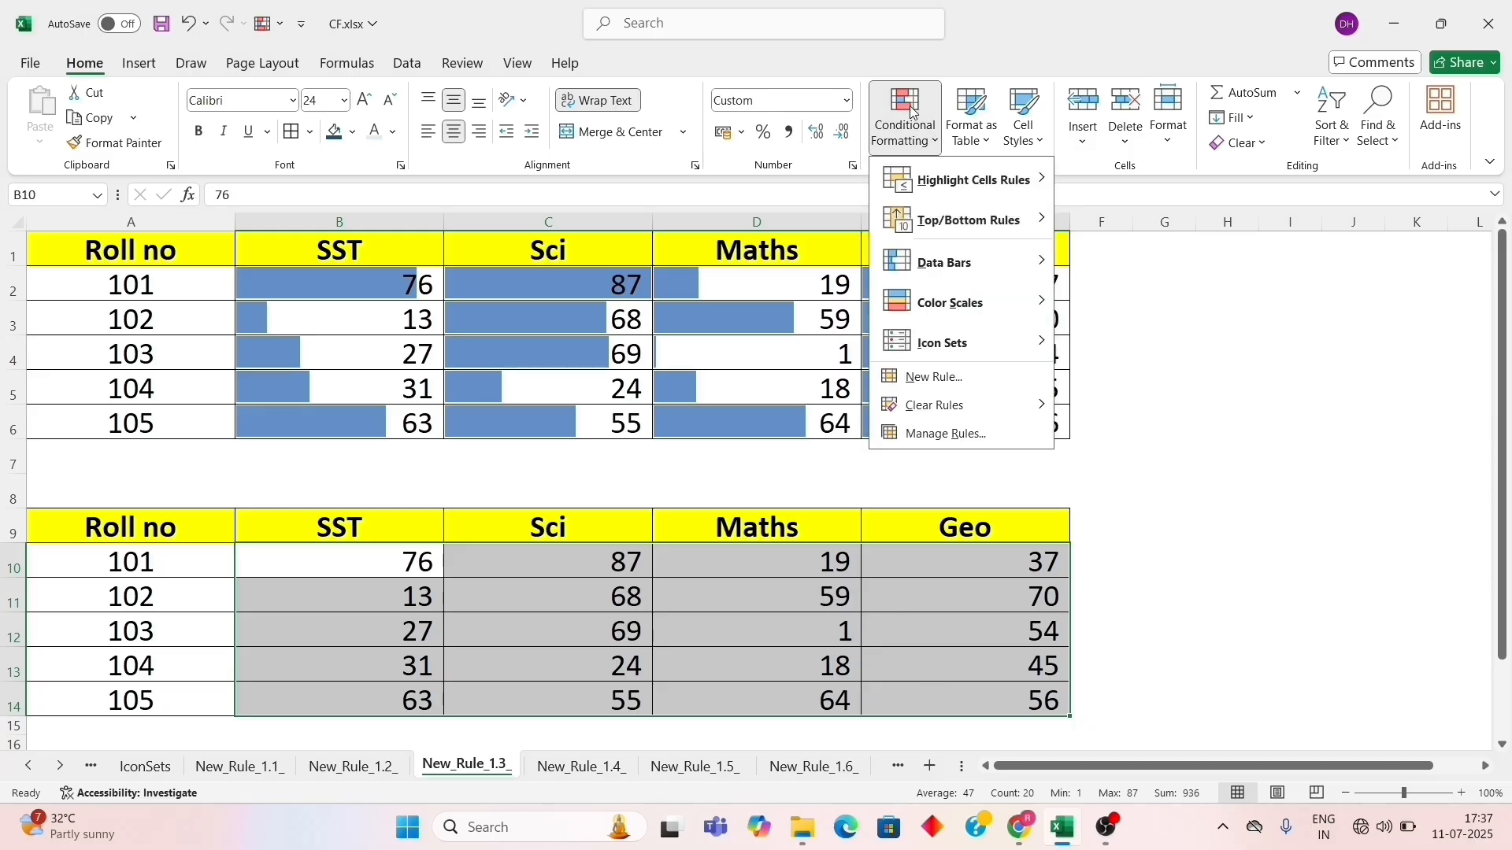
click(947, 392)
click(601, 397)
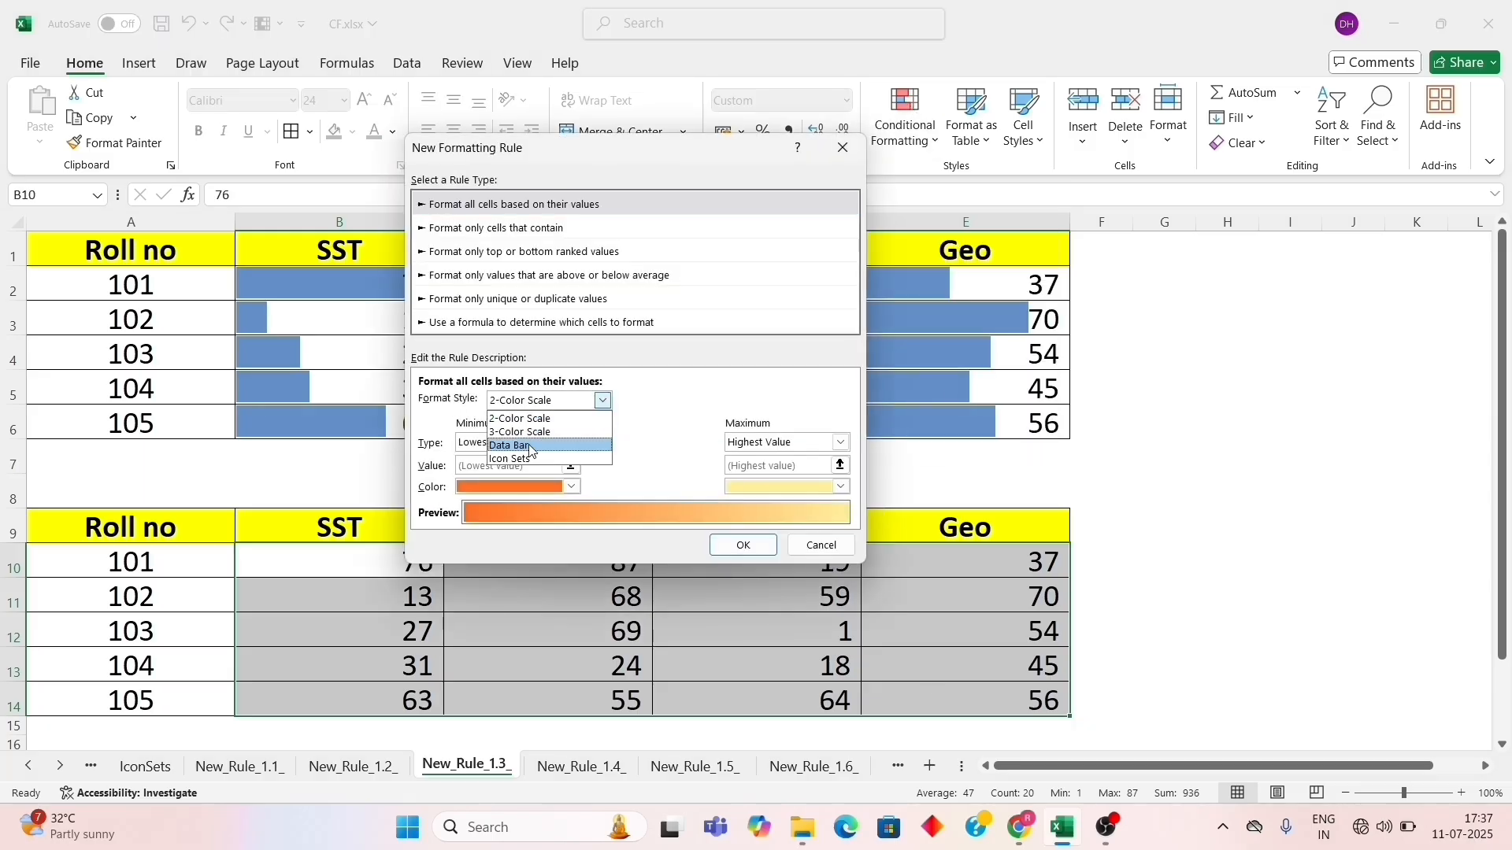
click(555, 447)
Step: Give the second table's data bars a Solid Border in purple and a light turquoise solid fill, and apply the rule
click(661, 540)
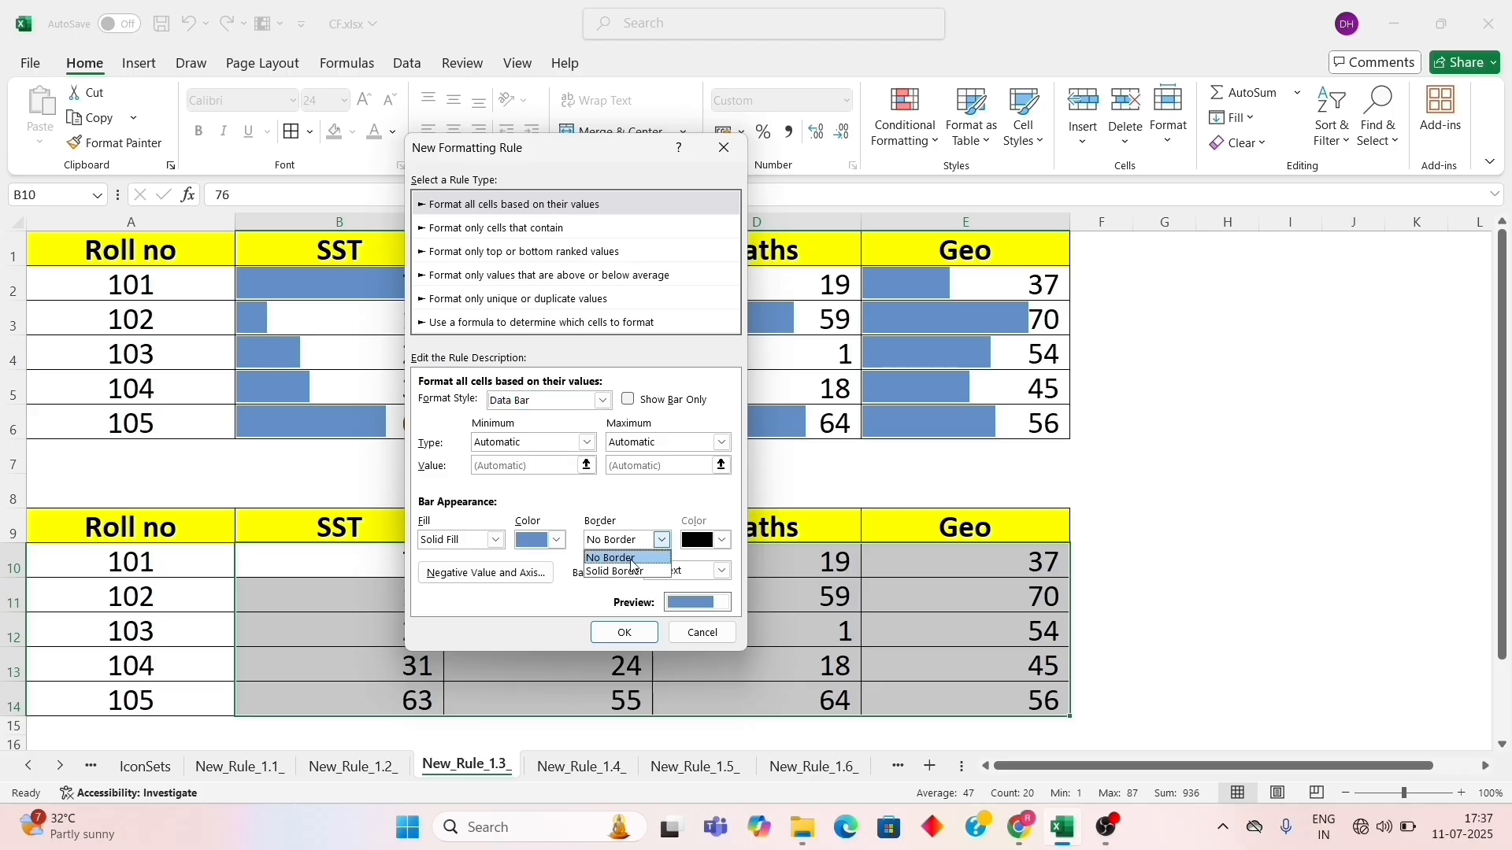
click(630, 572)
drag(600, 162, 687, 39)
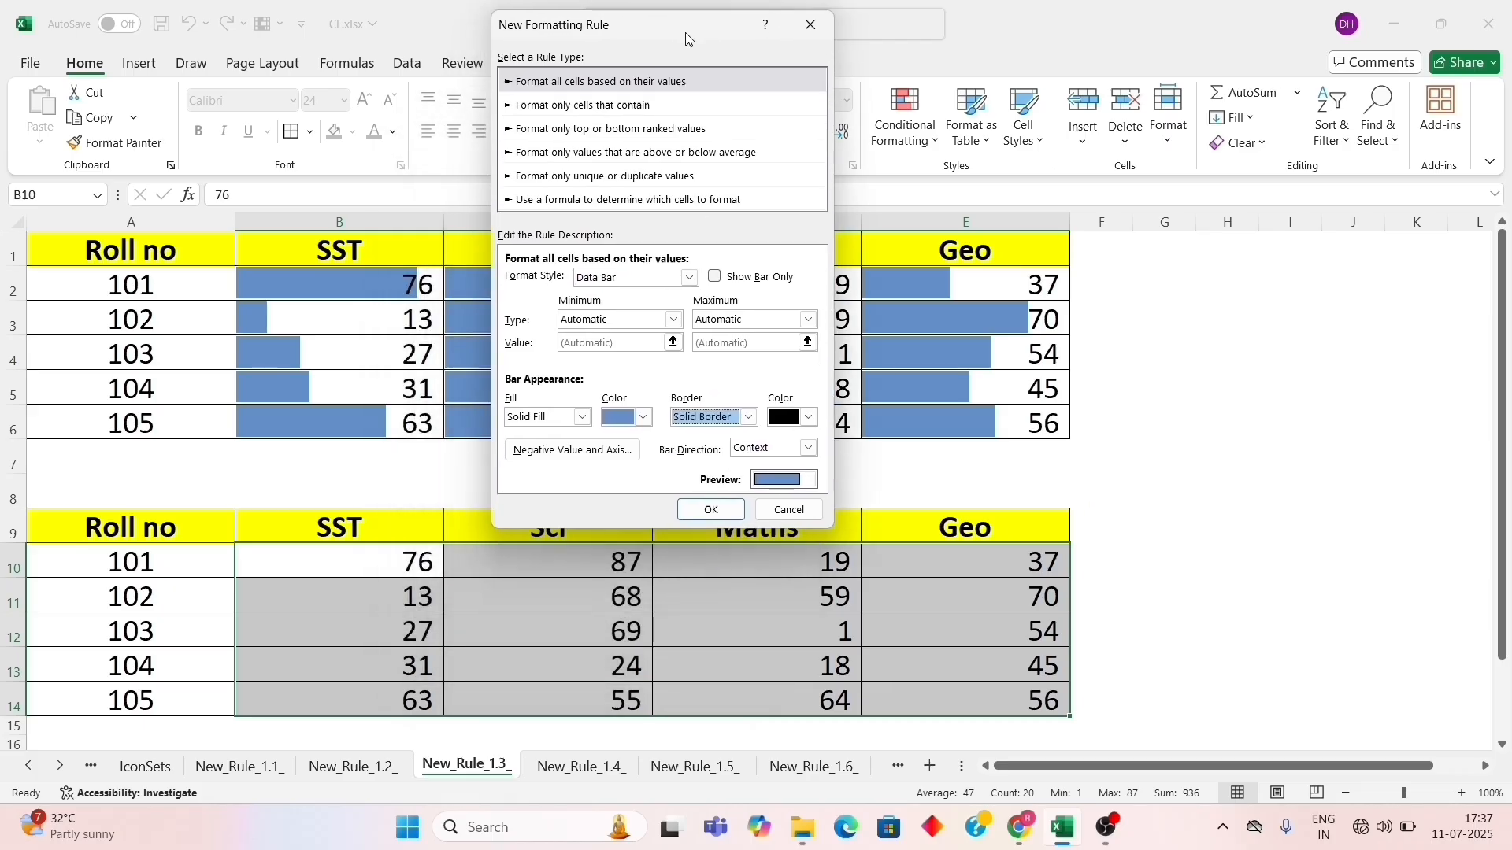
click(639, 419)
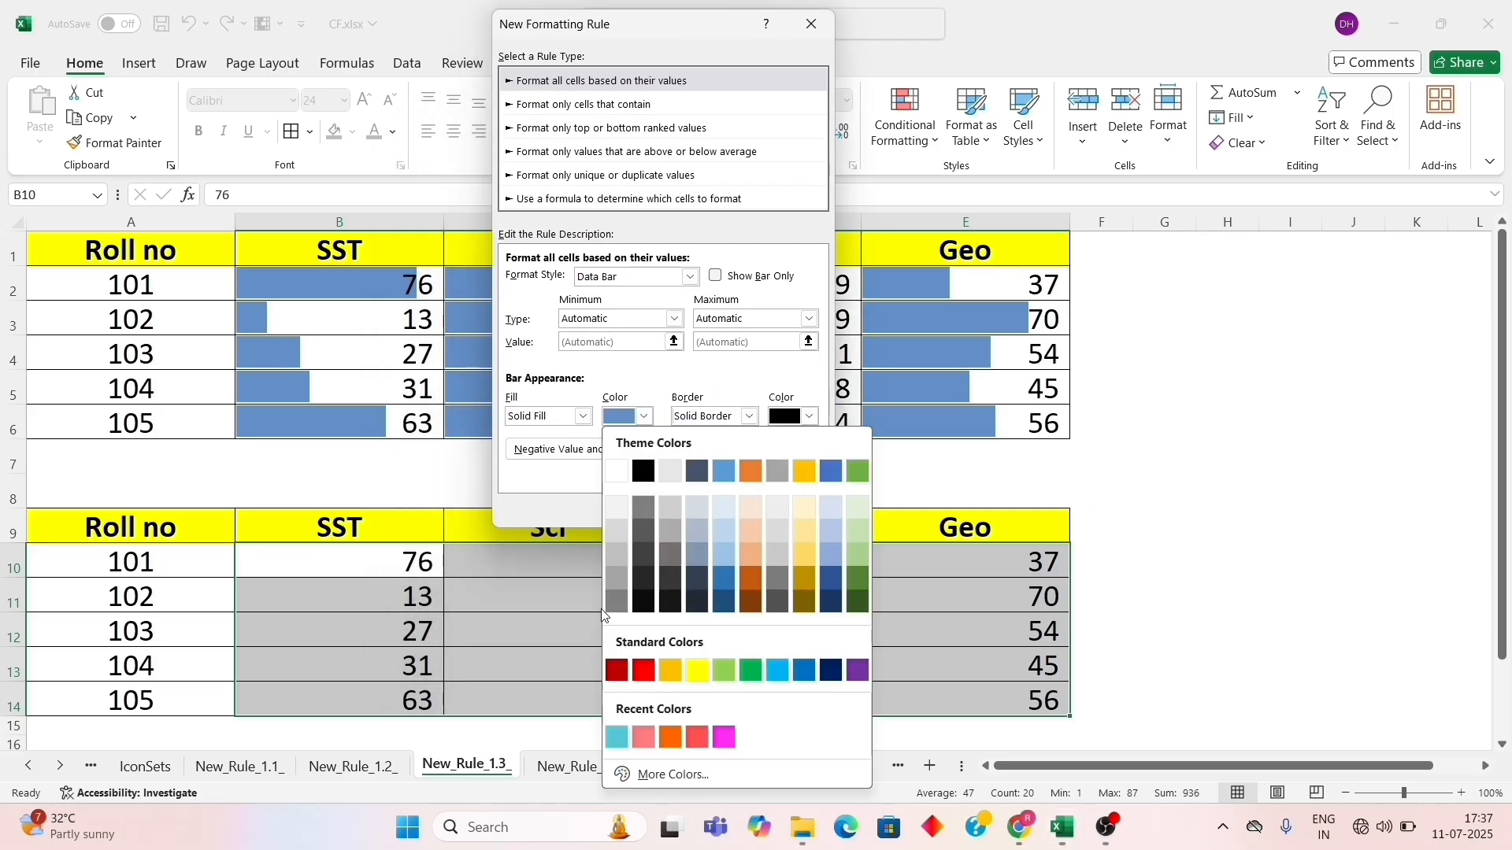
click(617, 737)
click(808, 417)
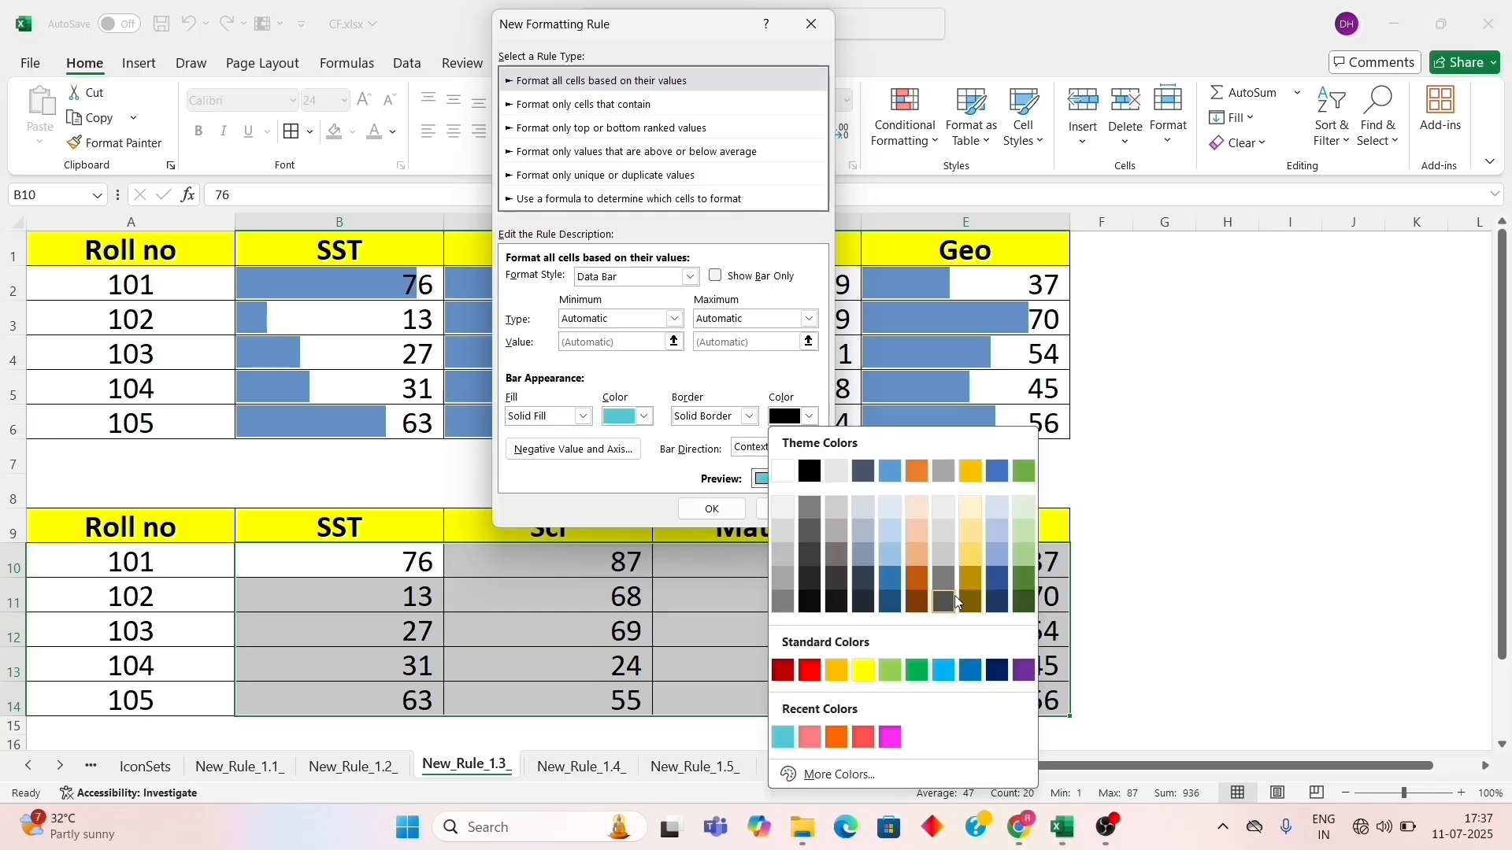
click(1024, 670)
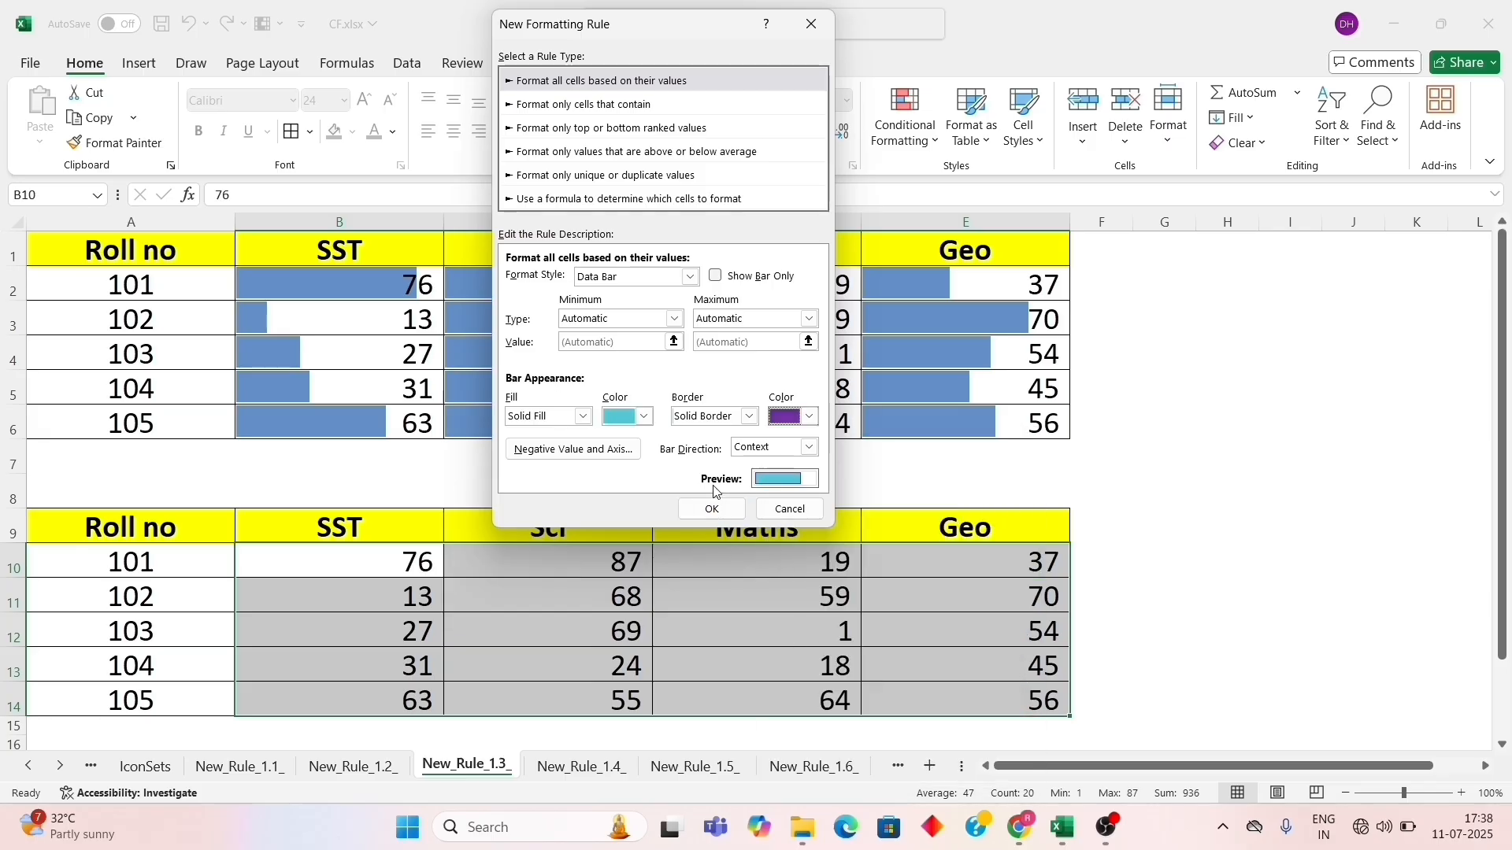
click(711, 508)
click(207, 535)
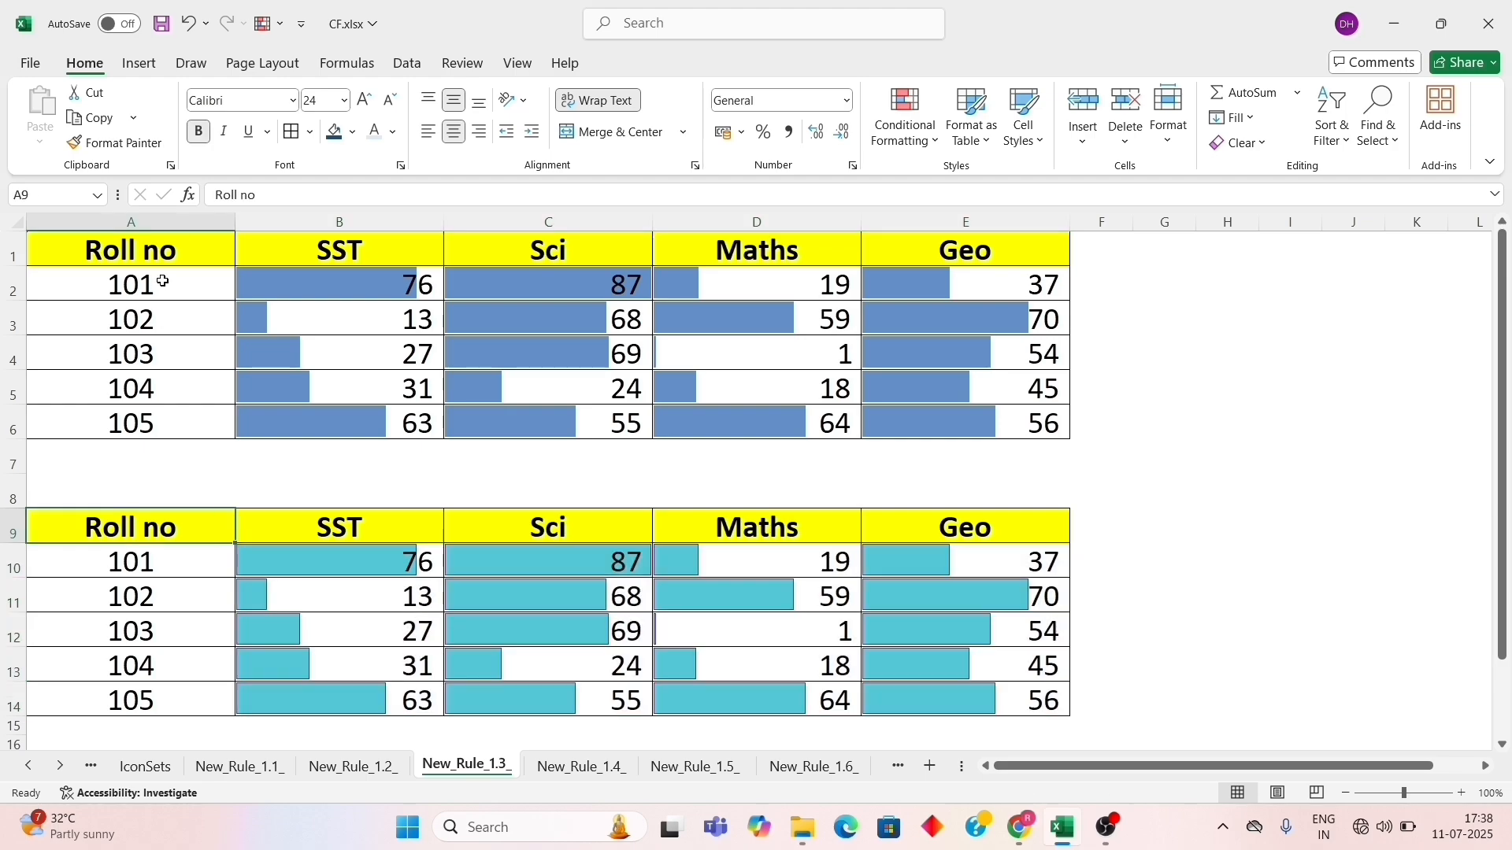
click(166, 252)
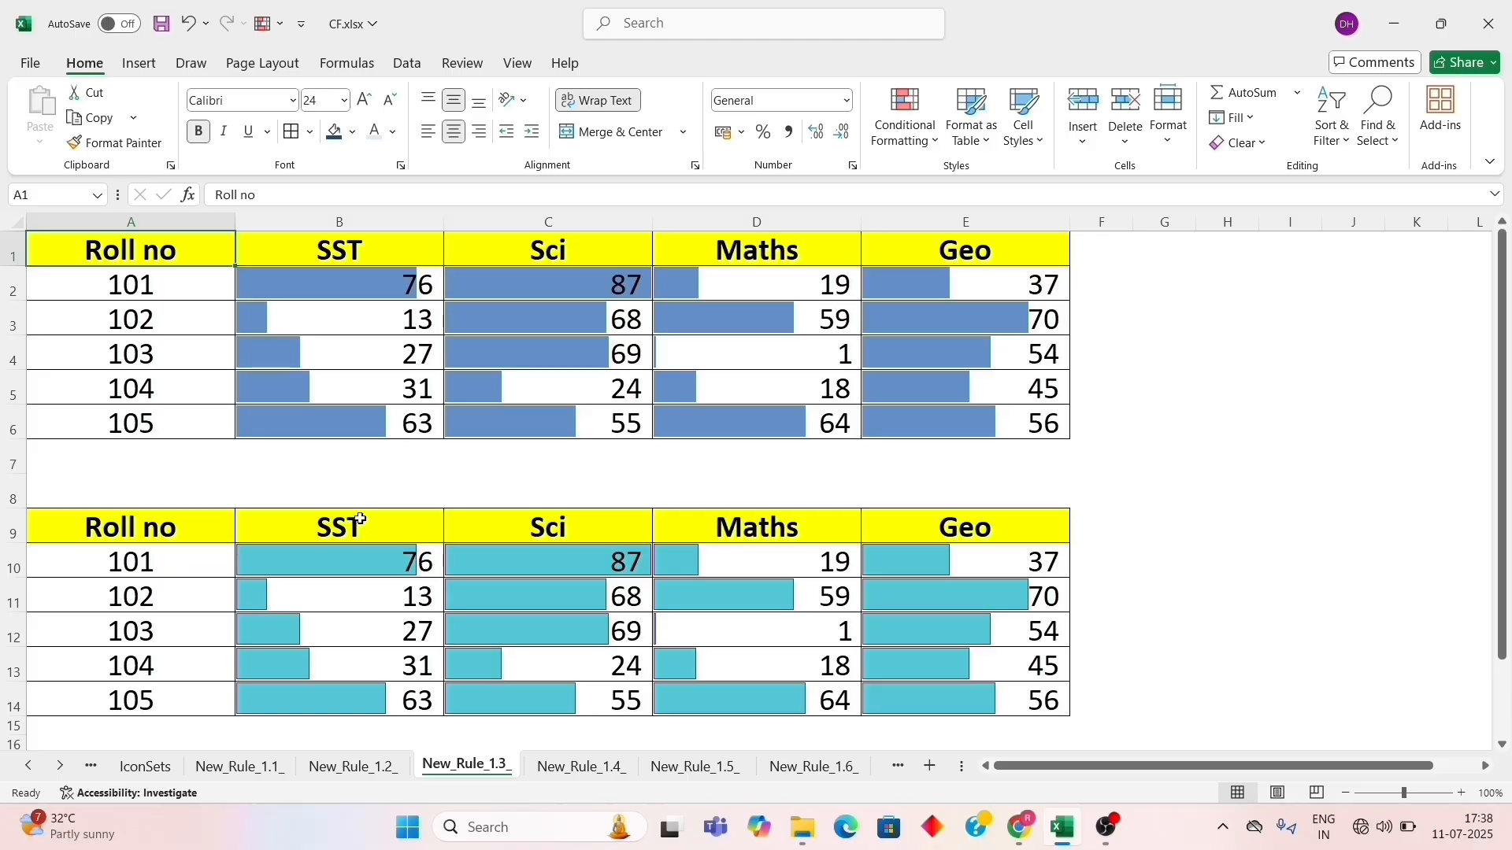
Step: Select the marks in B10:E14 of the second table
drag(319, 566, 953, 688)
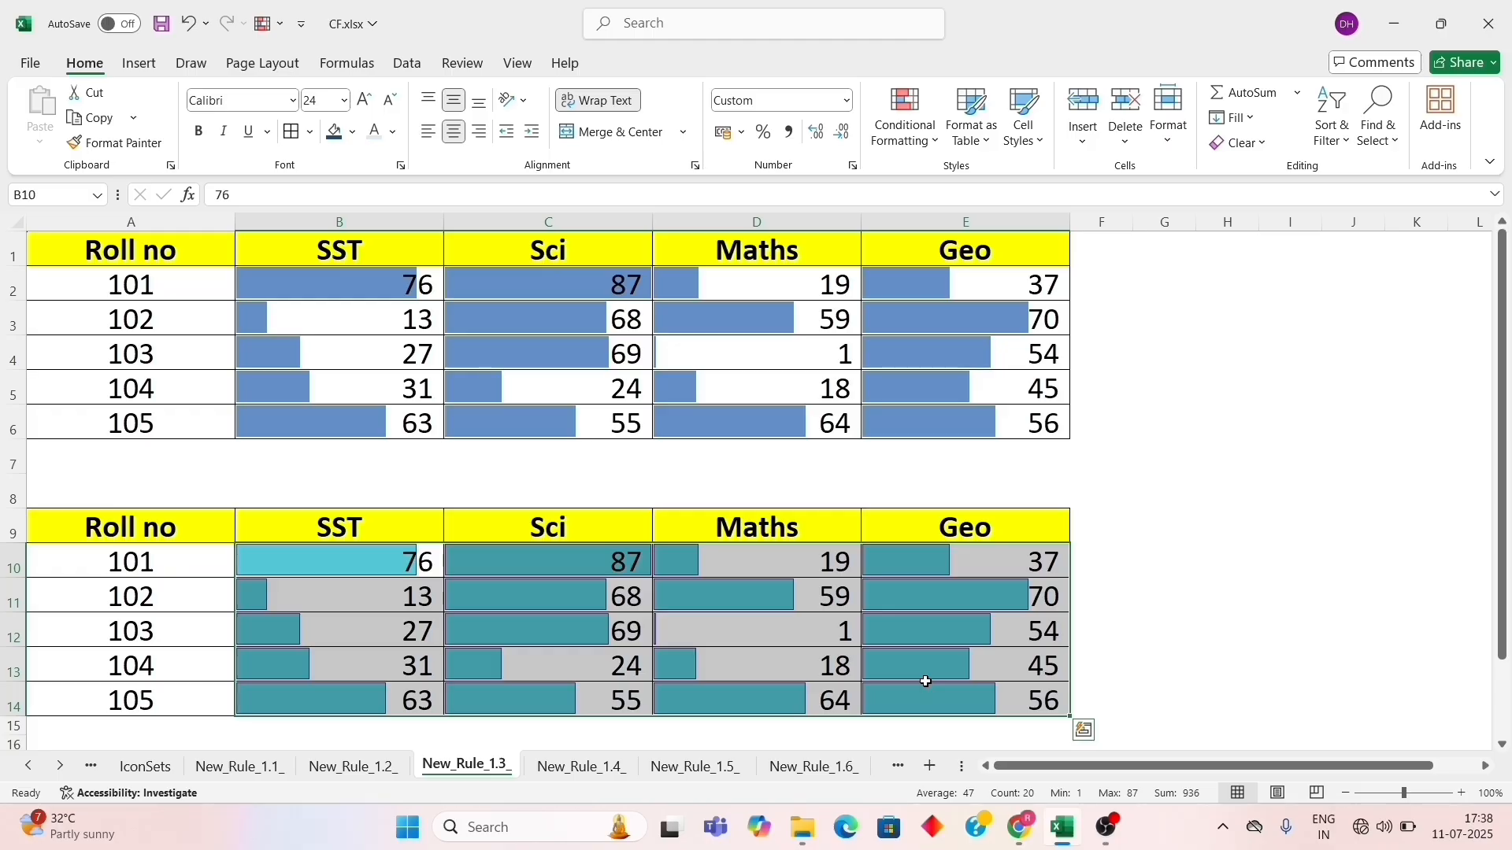